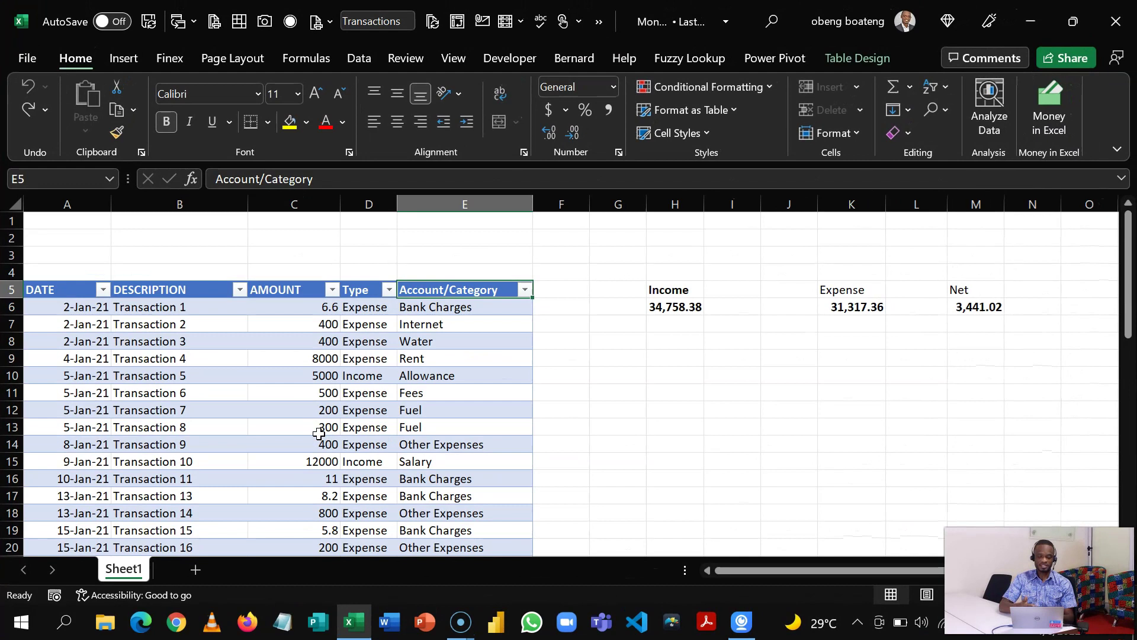
Review the transaction values and the Income, Expense and Net total formulas.
{"action": "left_click", "coordinate": [250, 341]}
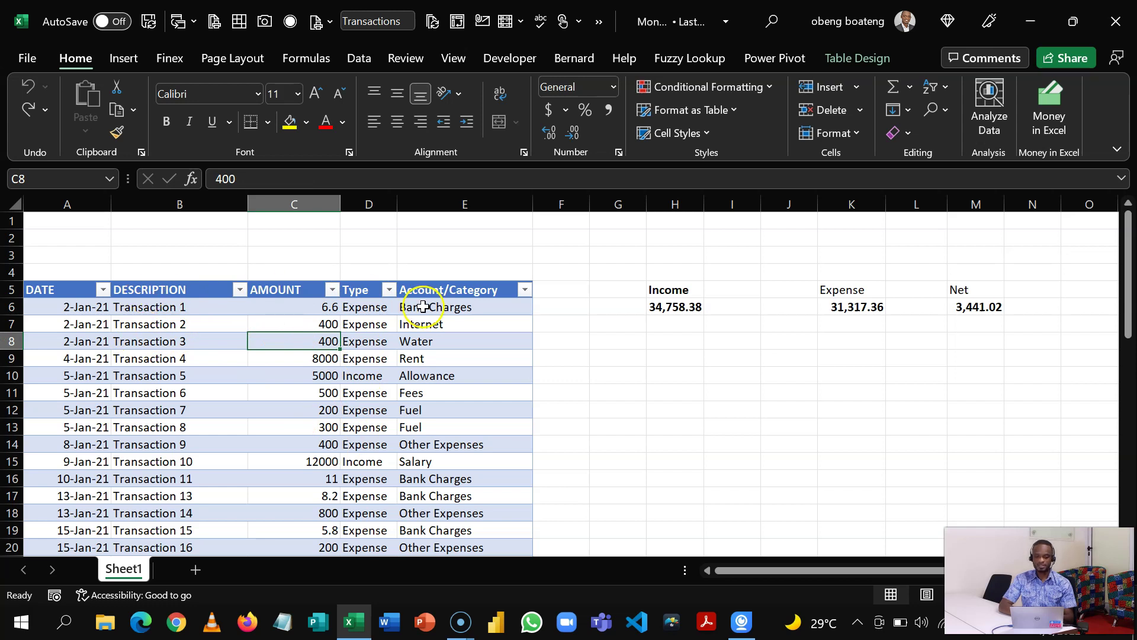
{"action": "left_click", "coordinate": [689, 307]}
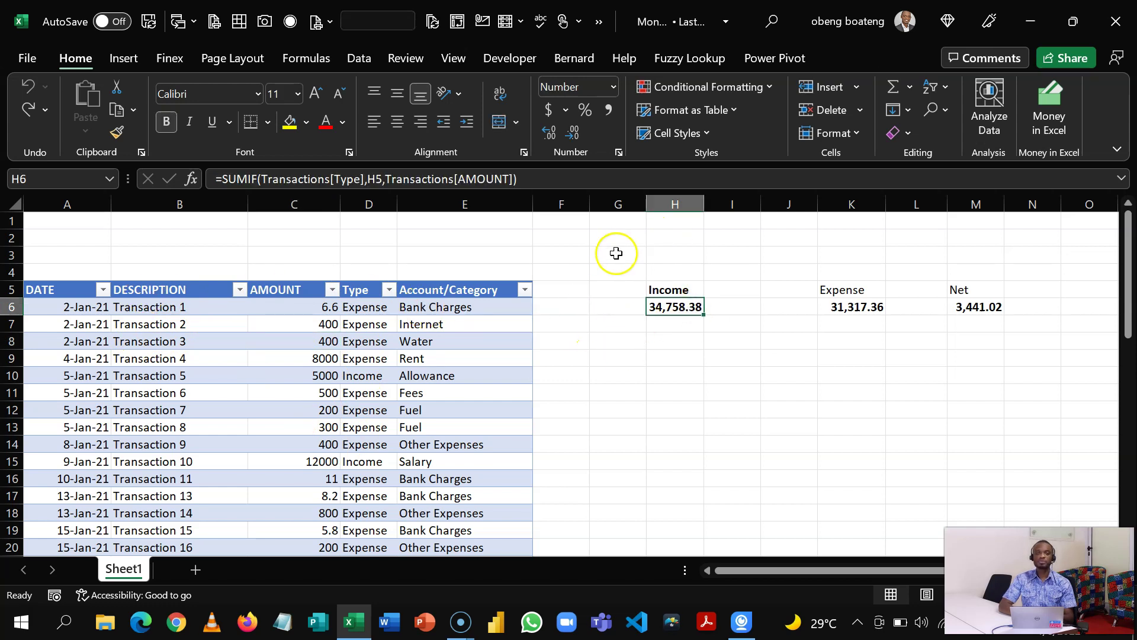
{"action": "left_click", "coordinate": [846, 303]}
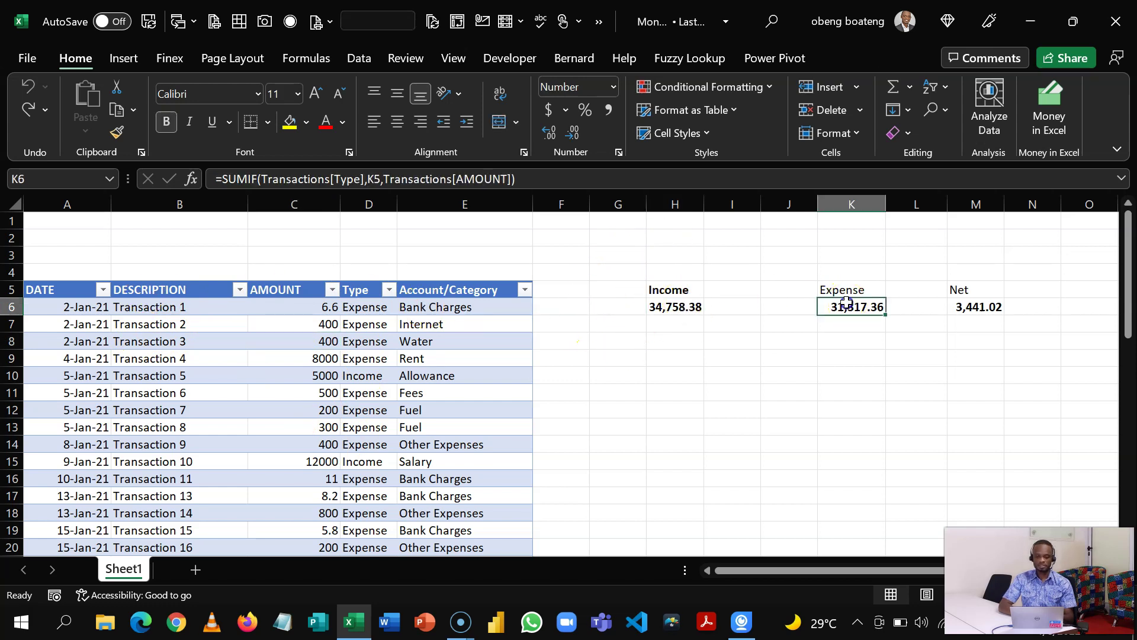
{"action": "left_click", "coordinate": [973, 302]}
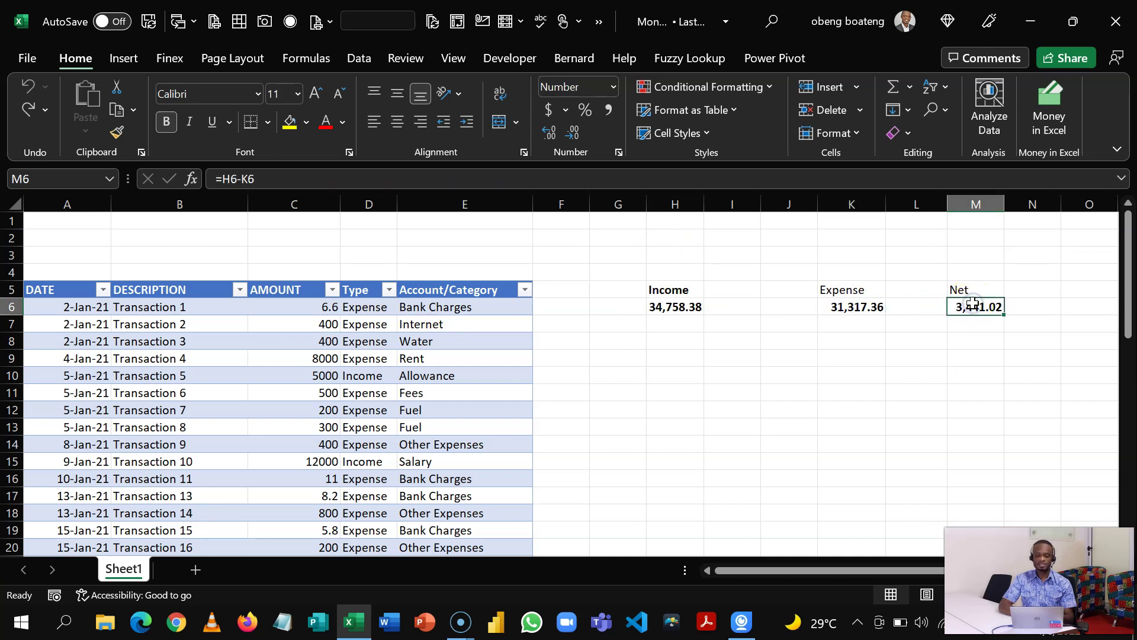
{"action": "left_click", "coordinate": [184, 377]}
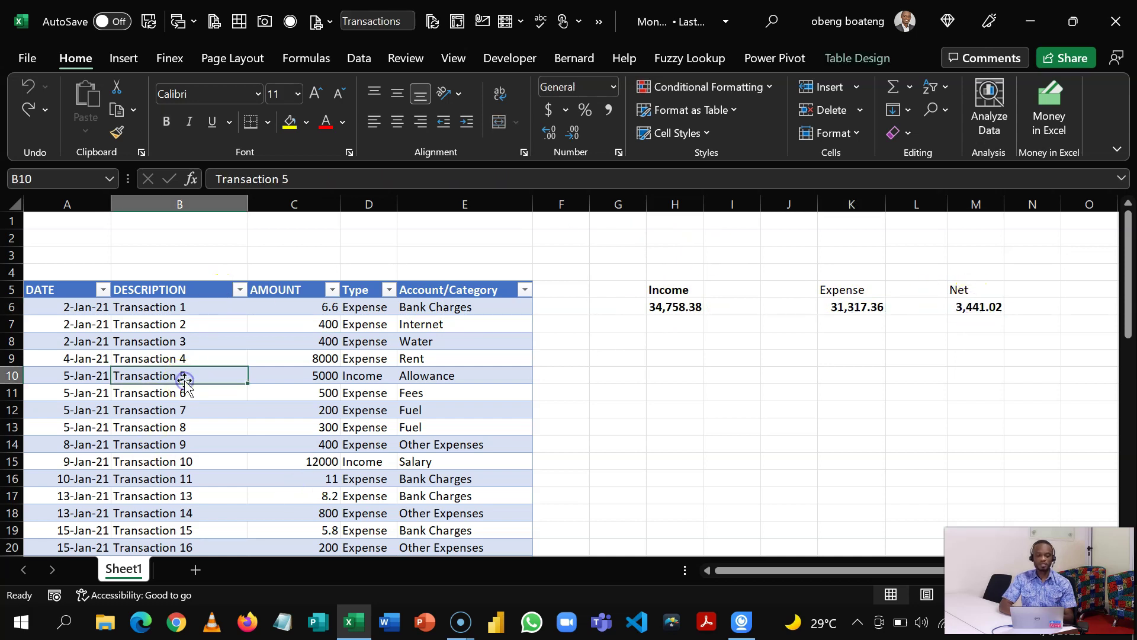
{"action": "key", "text": "Left"}
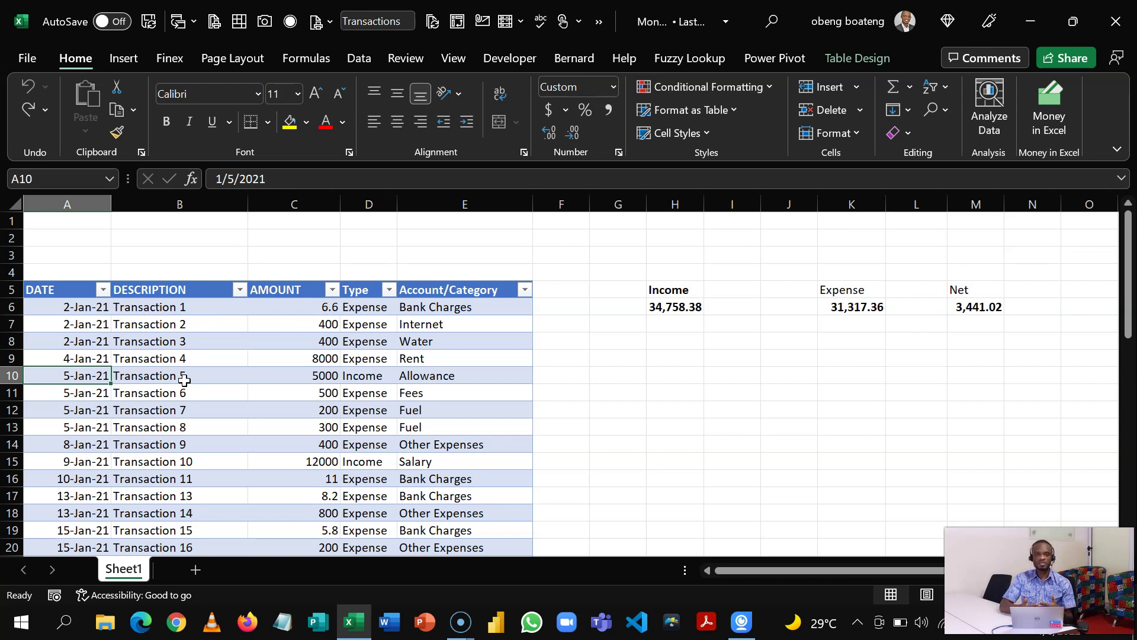
{"action": "left_click", "coordinate": [367, 378]}
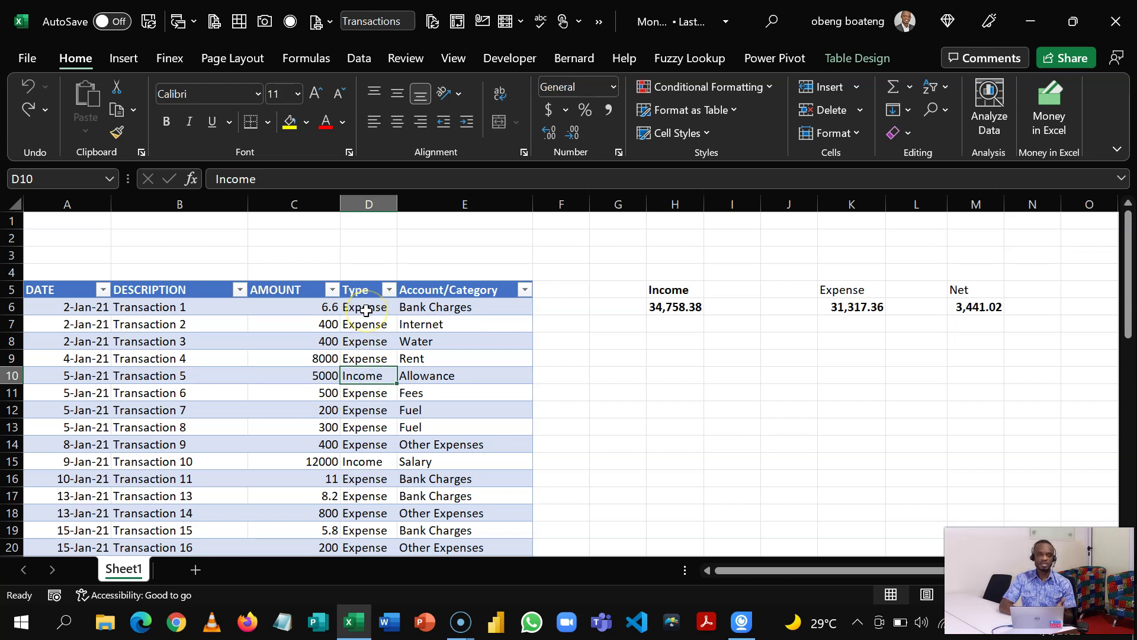
{"action": "left_click", "coordinate": [377, 204]}
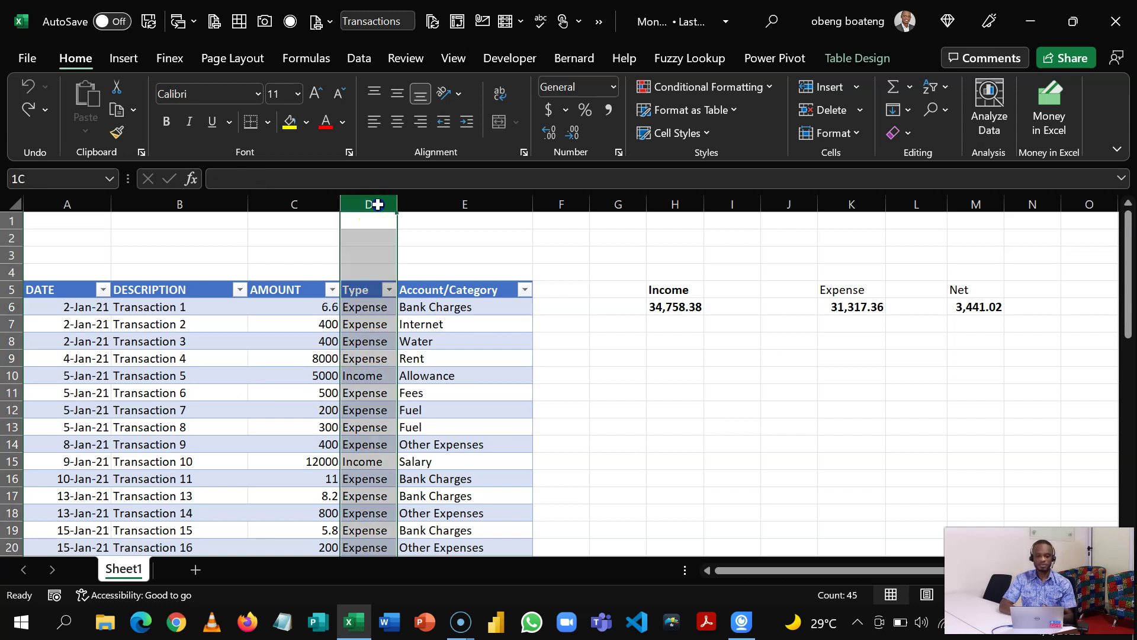
{"action": "left_click", "coordinate": [373, 324]}
{"action": "left_click", "coordinate": [454, 327]}
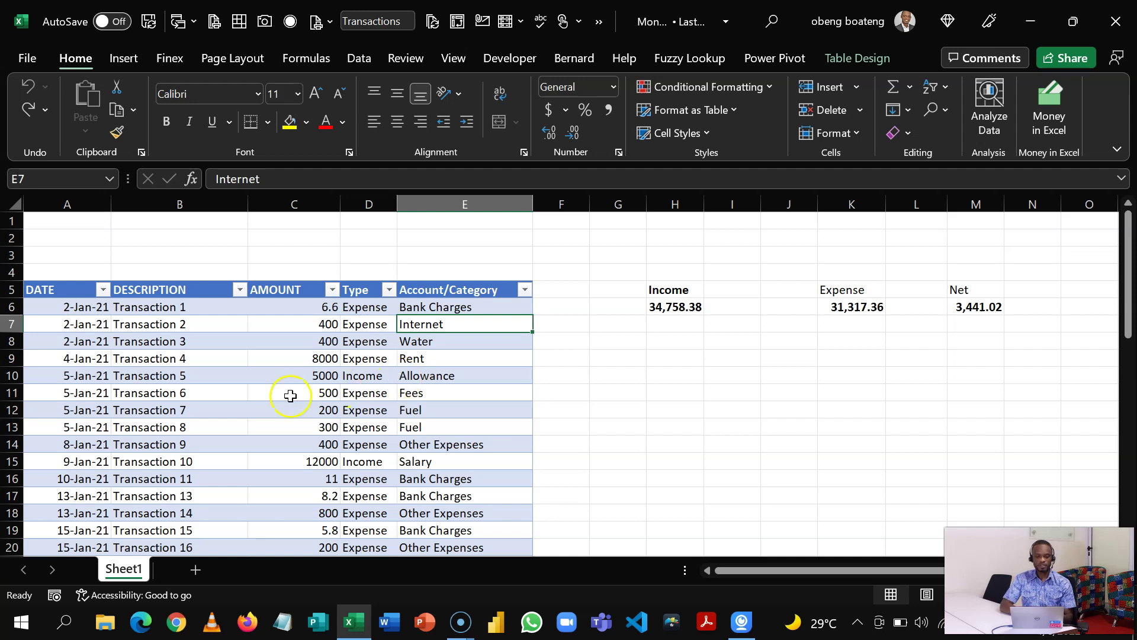
Change the E5 header from Account/Category to Category.
{"action": "left_click", "coordinate": [244, 393]}
{"action": "double_click", "coordinate": [452, 292]}
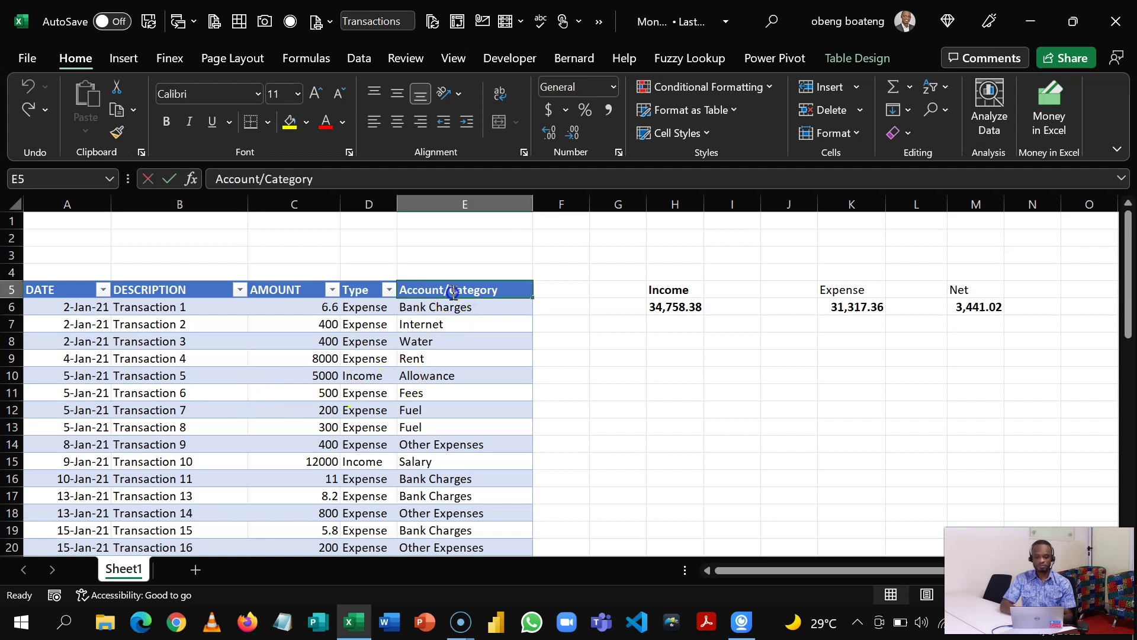
{"action": "key", "text": "BackSpace"}
{"action": "key", "text": "BackSpace"}
{"action": "key", "text": "BackSpace"}
{"action": "key", "text": "BackSpace"}
{"action": "key", "text": "BackSpace"}
{"action": "key", "text": "BackSpace"}
{"action": "key", "text": "BackSpace"}
{"action": "key", "text": "BackSpace"}
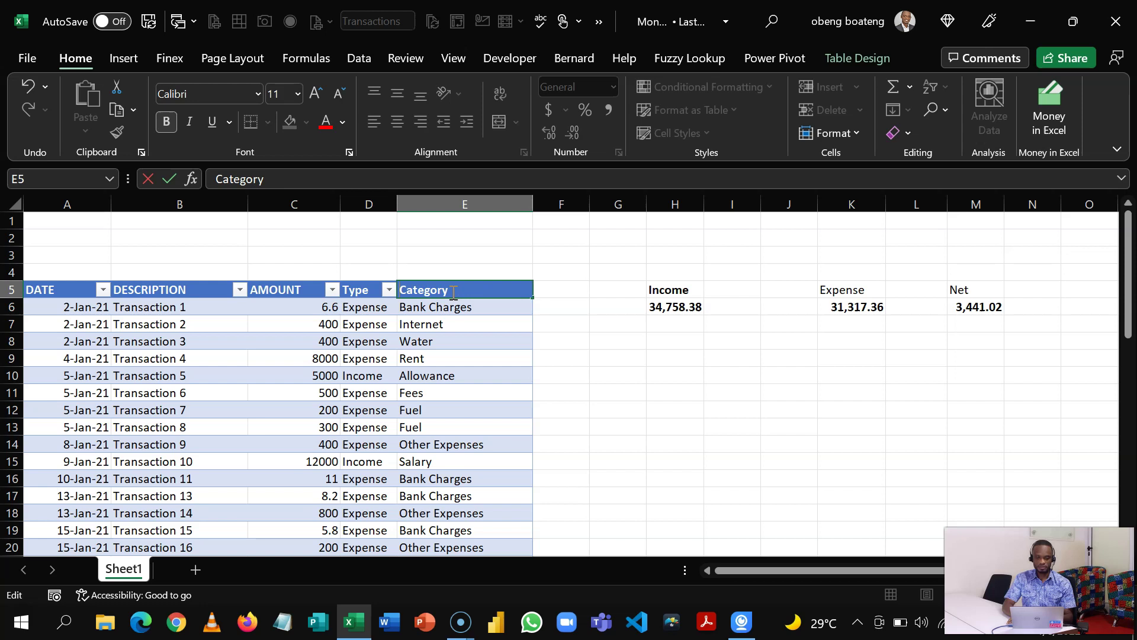
{"action": "key", "text": "Return"}
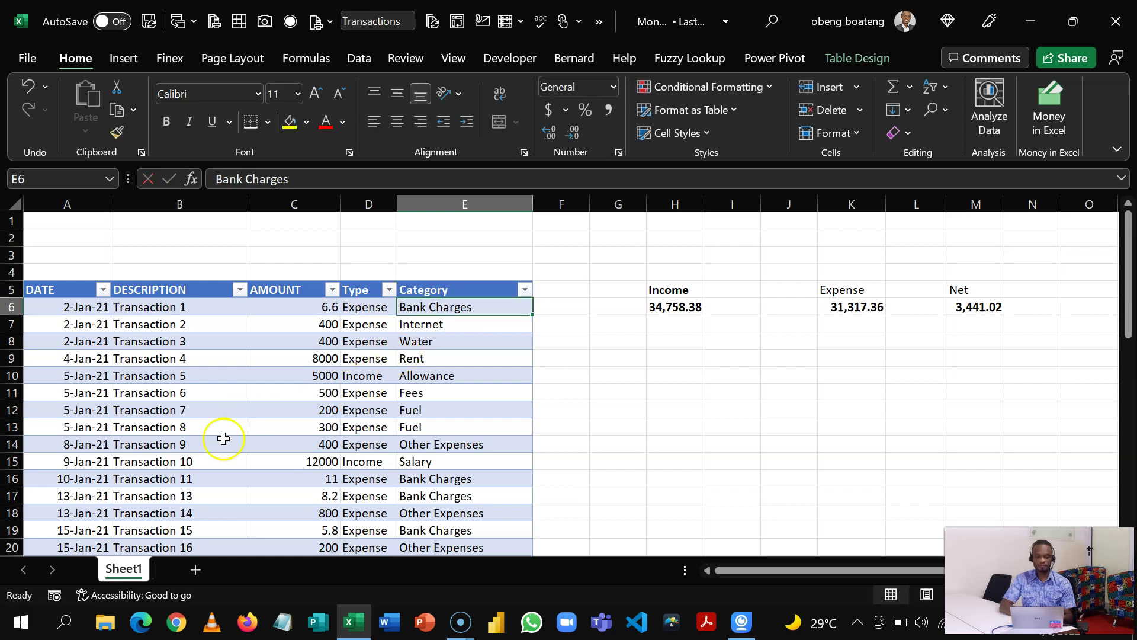
{"action": "left_click", "coordinate": [224, 441]}
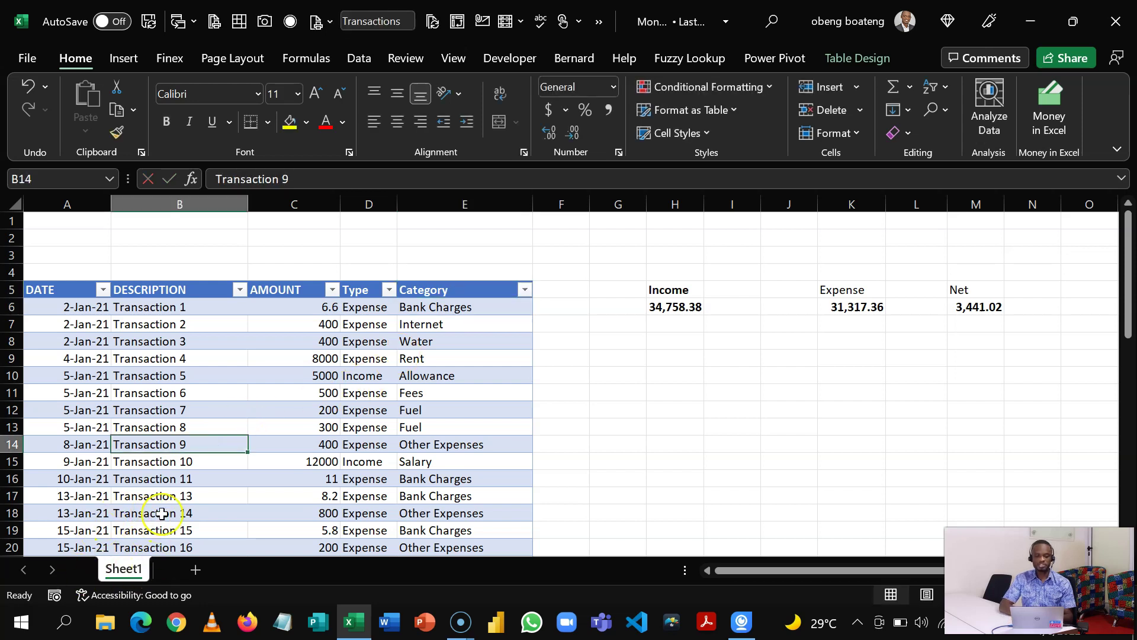
Rename the worksheet tab from Sheet1 to Transactions.
{"action": "key", "text": "alt"}
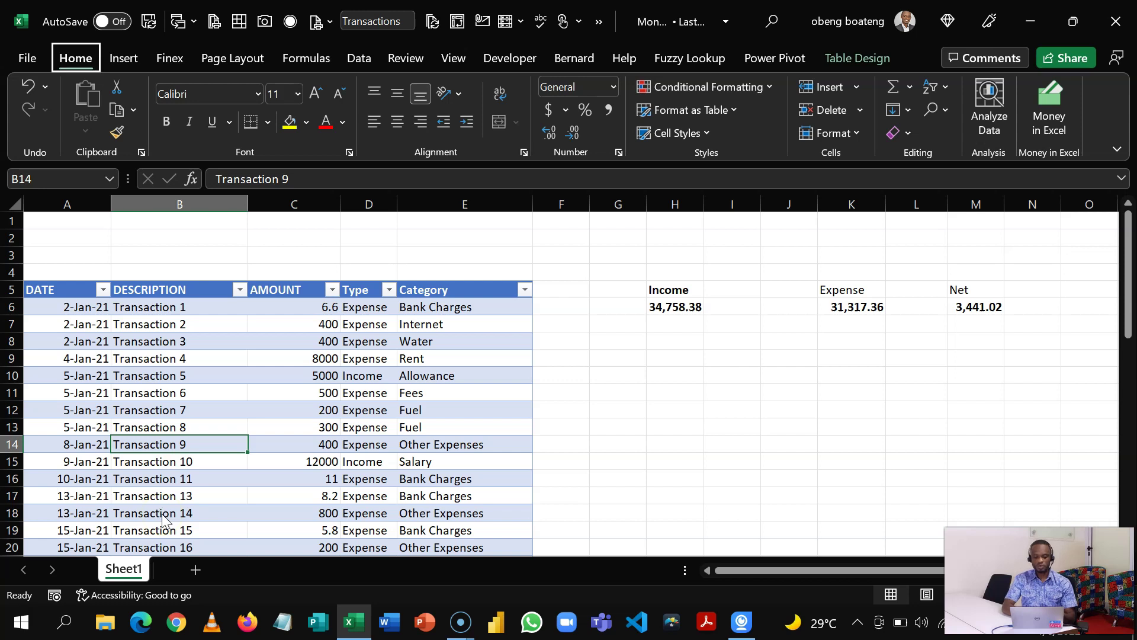
{"action": "key", "text": "h"}
{"action": "key", "text": "o"}
{"action": "key", "text": "r"}
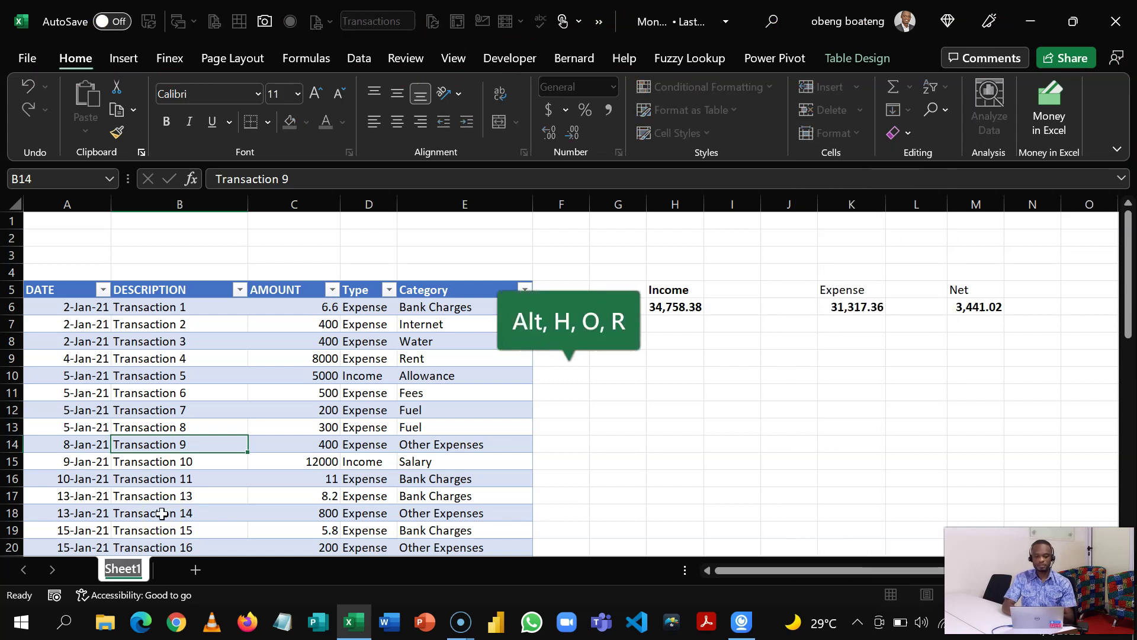
{"action": "type", "text": "Tra"}
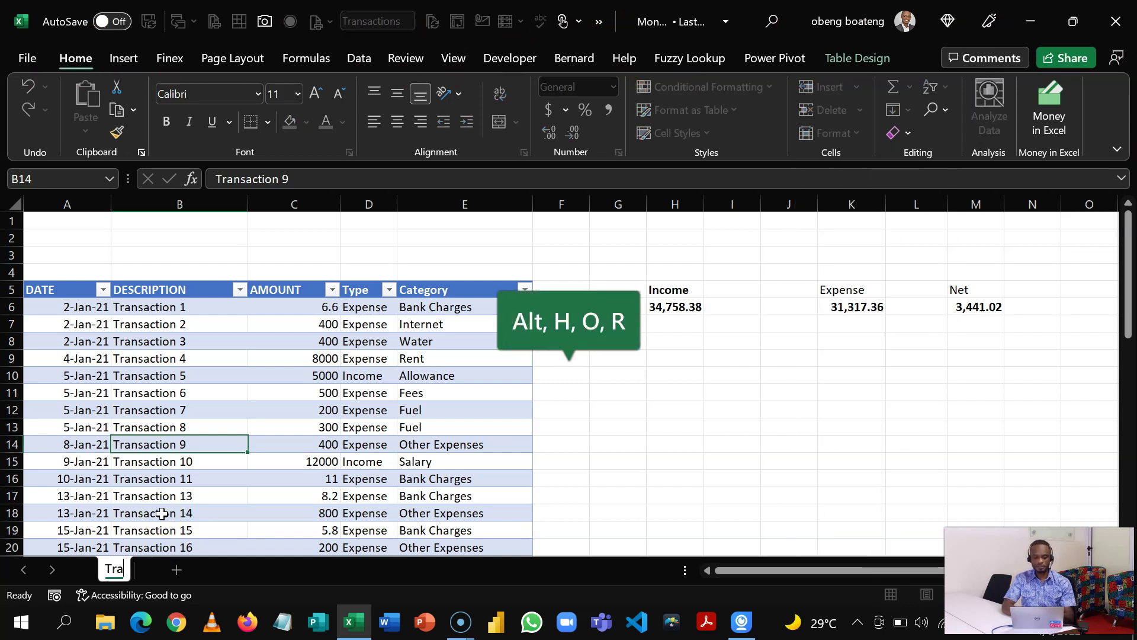
{"action": "type", "text": "nsactions"}
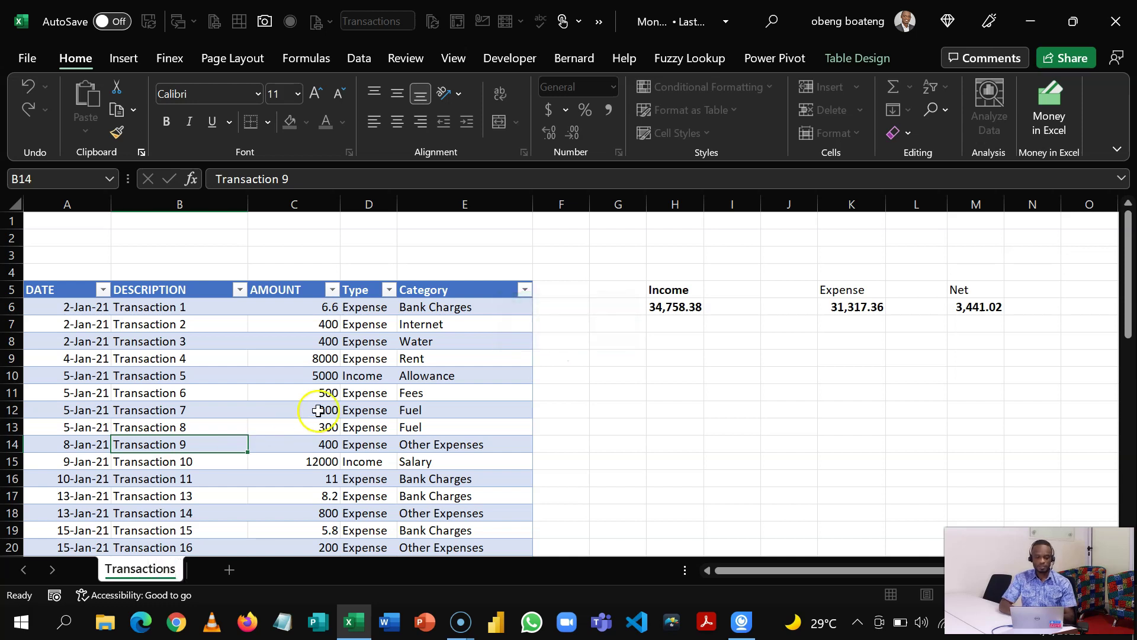
{"action": "left_click", "coordinate": [321, 410]}
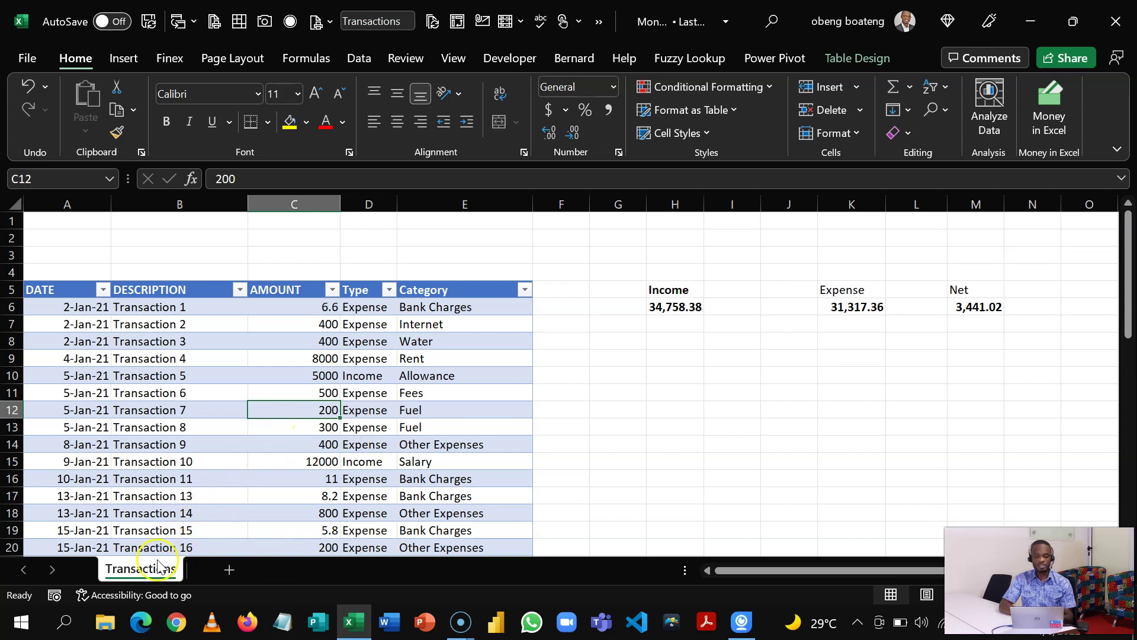
Duplicate the Transactions sheet and name the copy Categories.
{"action": "left_click_drag", "start_coordinate": [157, 571], "coordinate": [213, 570]}
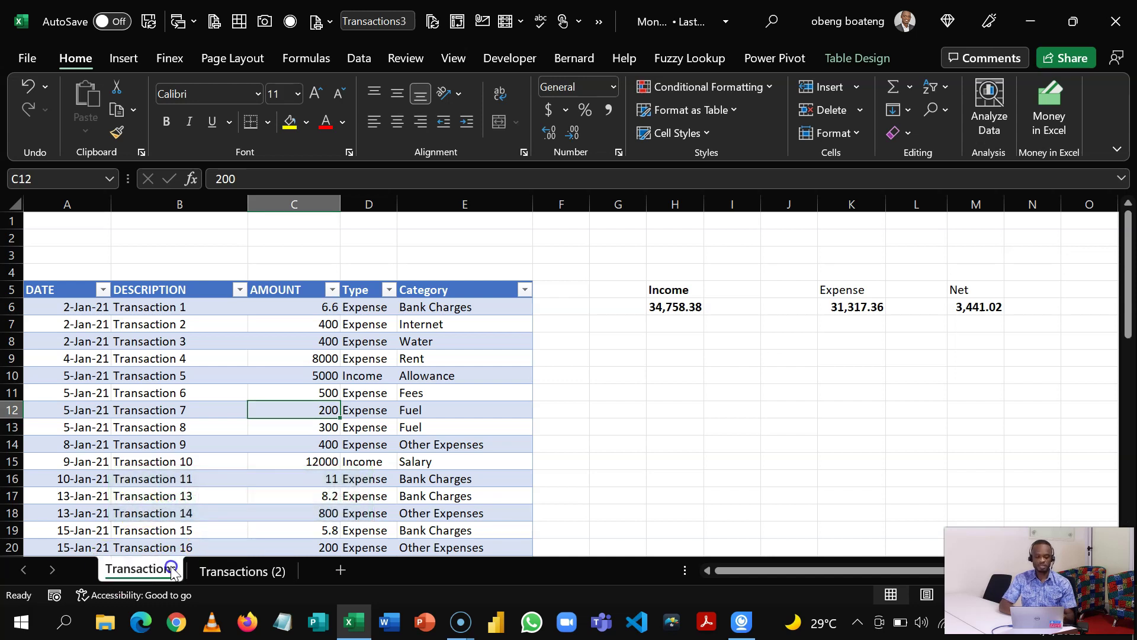
{"action": "left_click", "coordinate": [229, 571]}
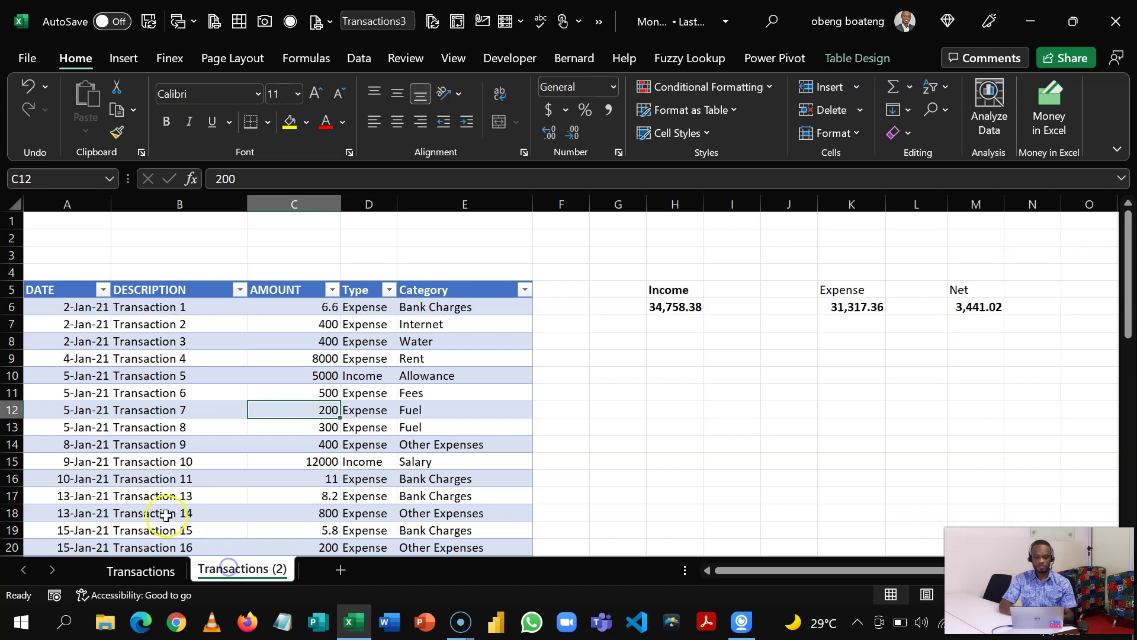
{"action": "left_click", "coordinate": [230, 517]}
{"action": "key", "text": "alt+h"}
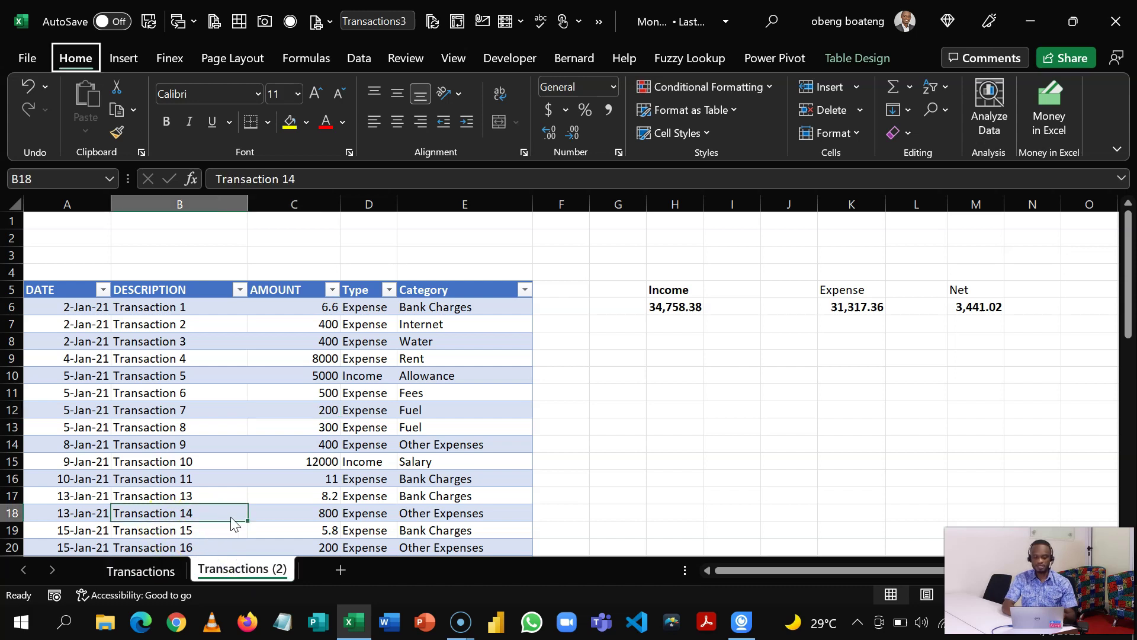
{"action": "type", "text": "orCate"}
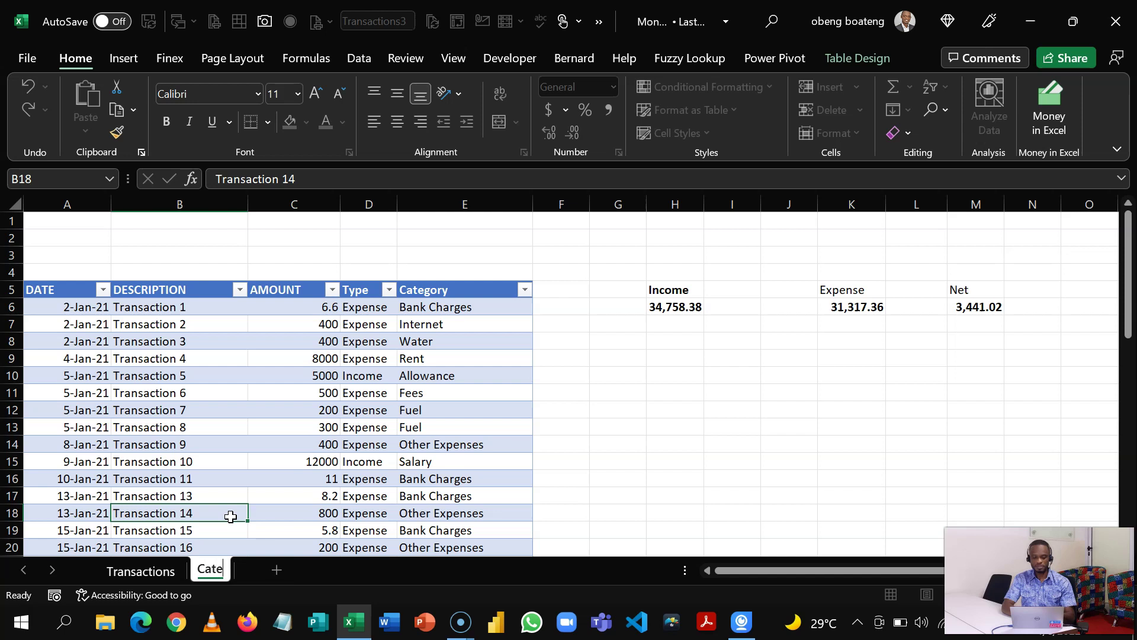
{"action": "type", "text": "gories"}
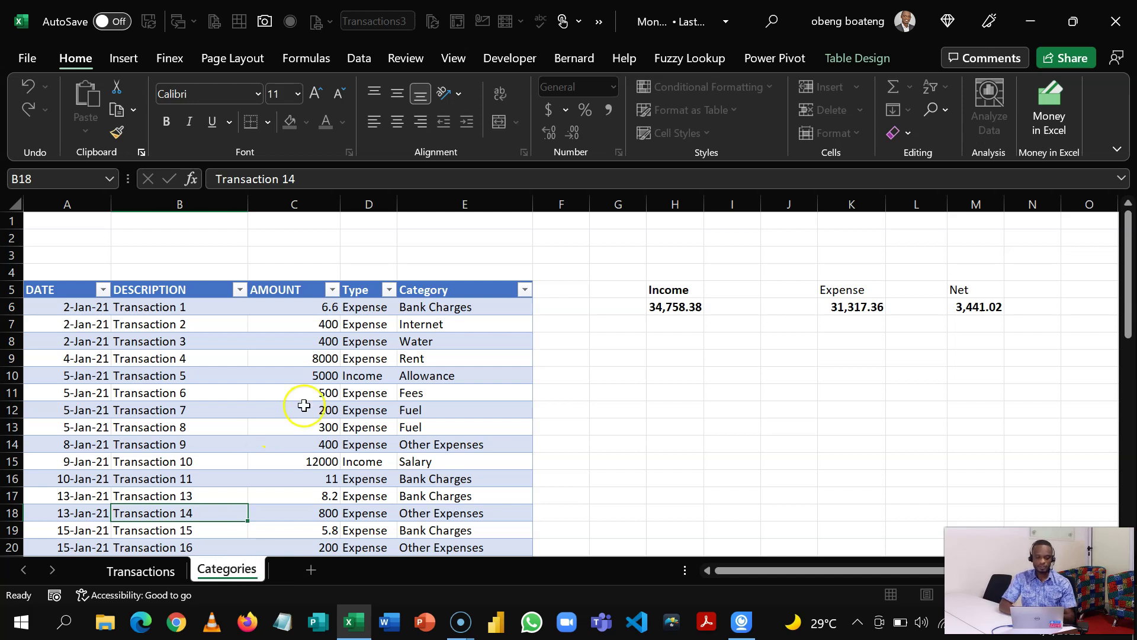
{"action": "left_click", "coordinate": [304, 406]}
Delete columns A–C and clear the leftover totals from columns E–J.
{"action": "left_click_drag", "start_coordinate": [319, 204], "coordinate": [74, 195]}
{"action": "key", "text": "ctrl+minus"}
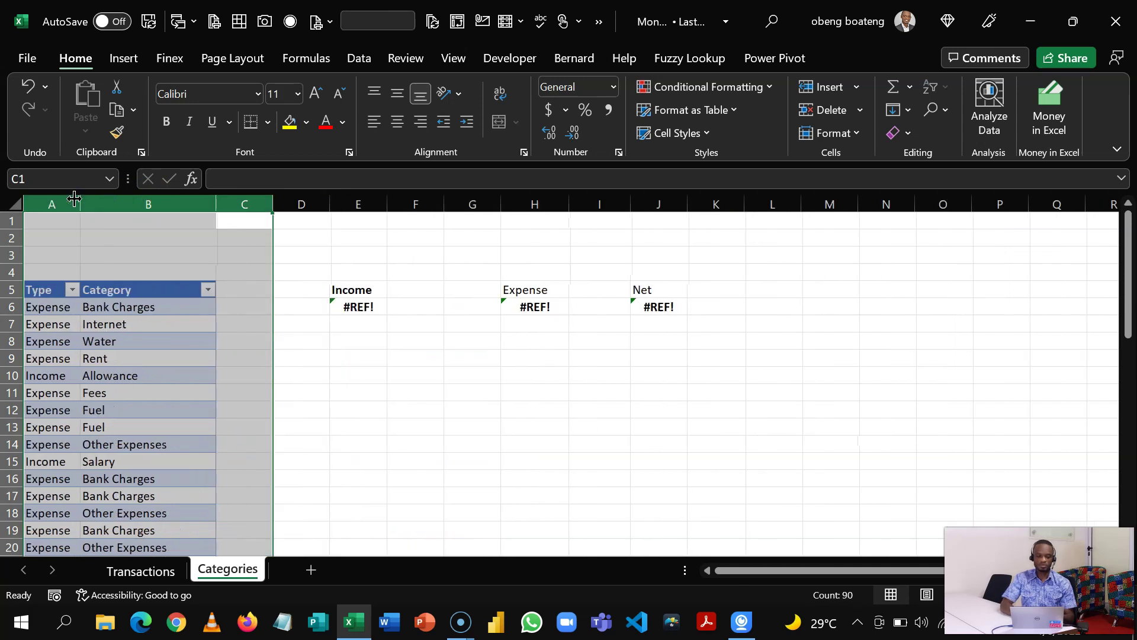
{"action": "left_click", "coordinate": [47, 359]}
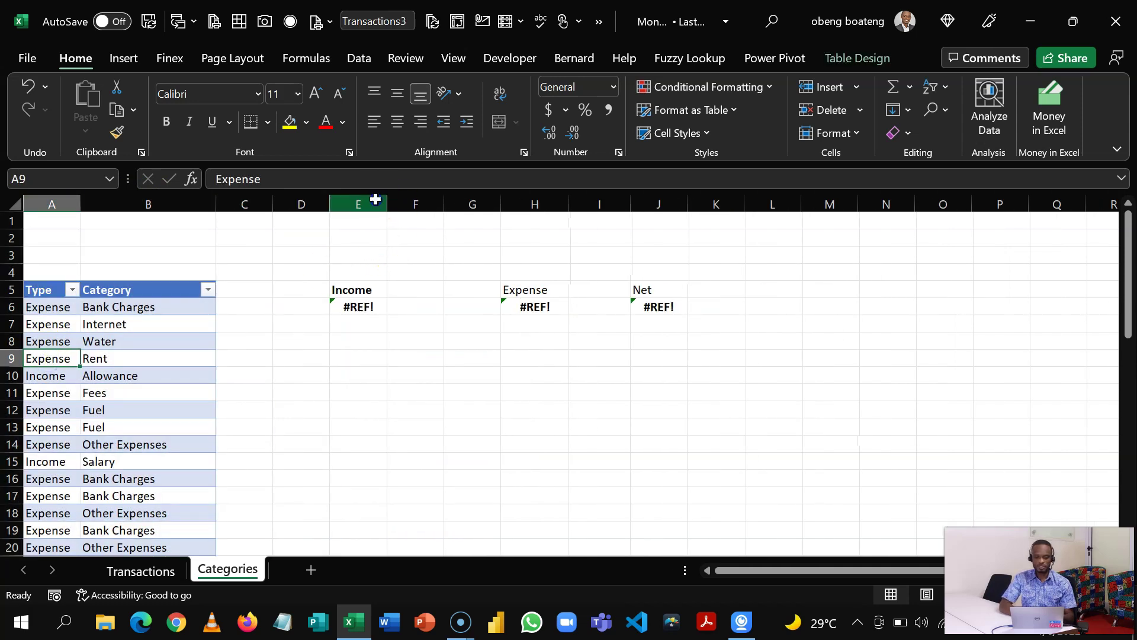
{"action": "left_click_drag", "start_coordinate": [376, 201], "coordinate": [656, 217]}
{"action": "key", "text": "alt+h"}
{"action": "key", "text": "e"}
{"action": "key", "text": "a"}
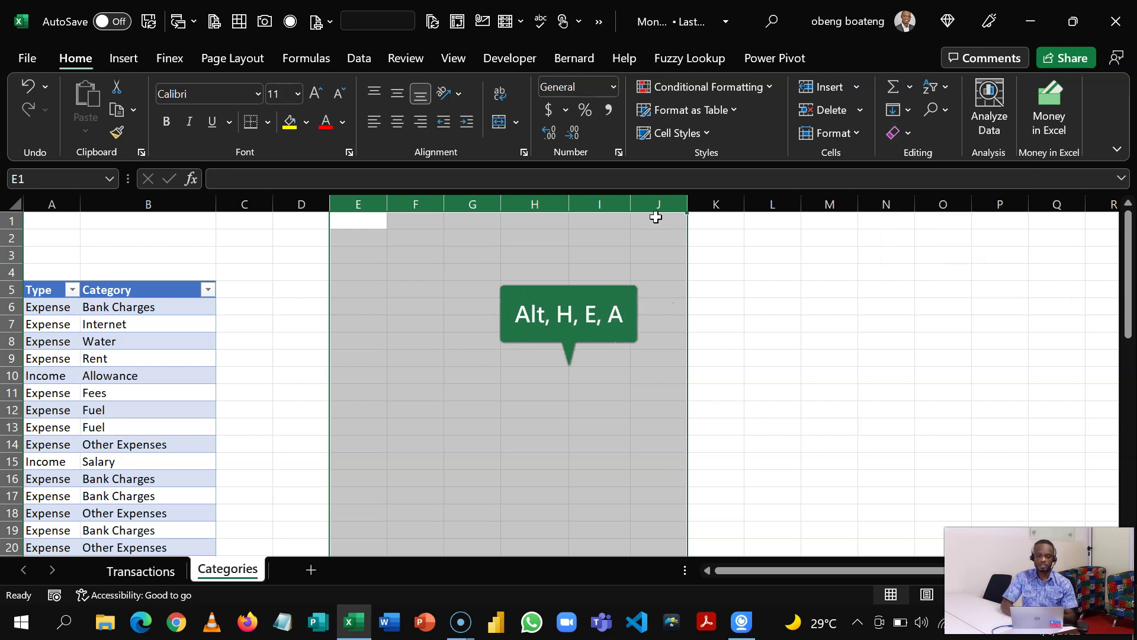
{"action": "key", "text": "ctrl+Home"}
Insert two blank columns before the table and widen column C for the Type values.
{"action": "key", "text": "Down"}
{"action": "key", "text": "Down"}
{"action": "key", "text": "Down"}
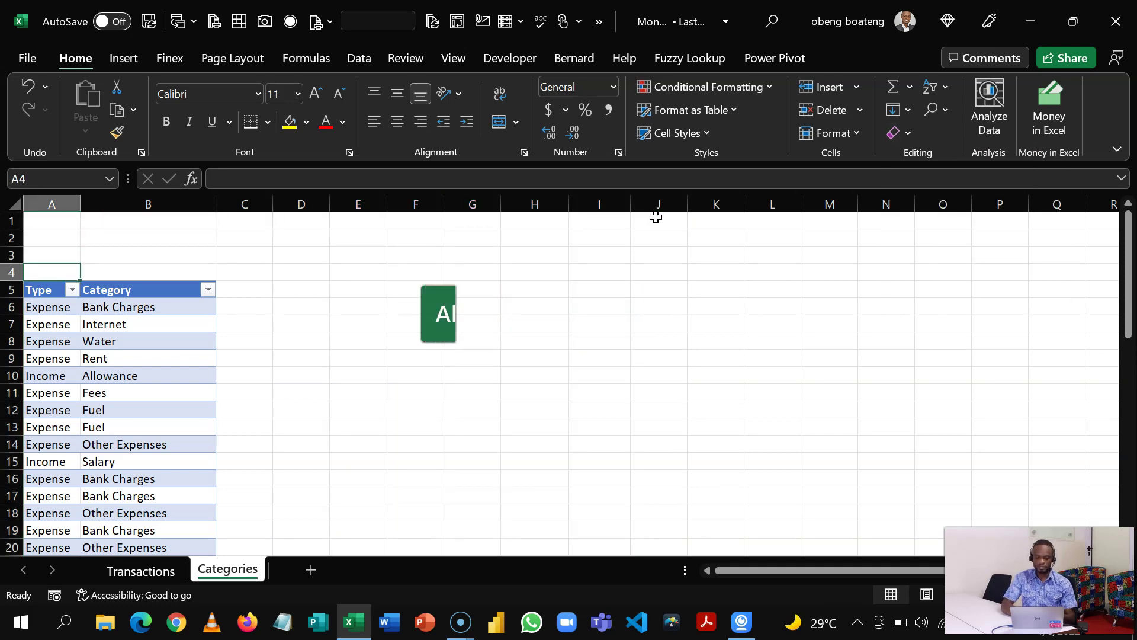
{"action": "key", "text": "alt+i"}
{"action": "key", "text": "c"}
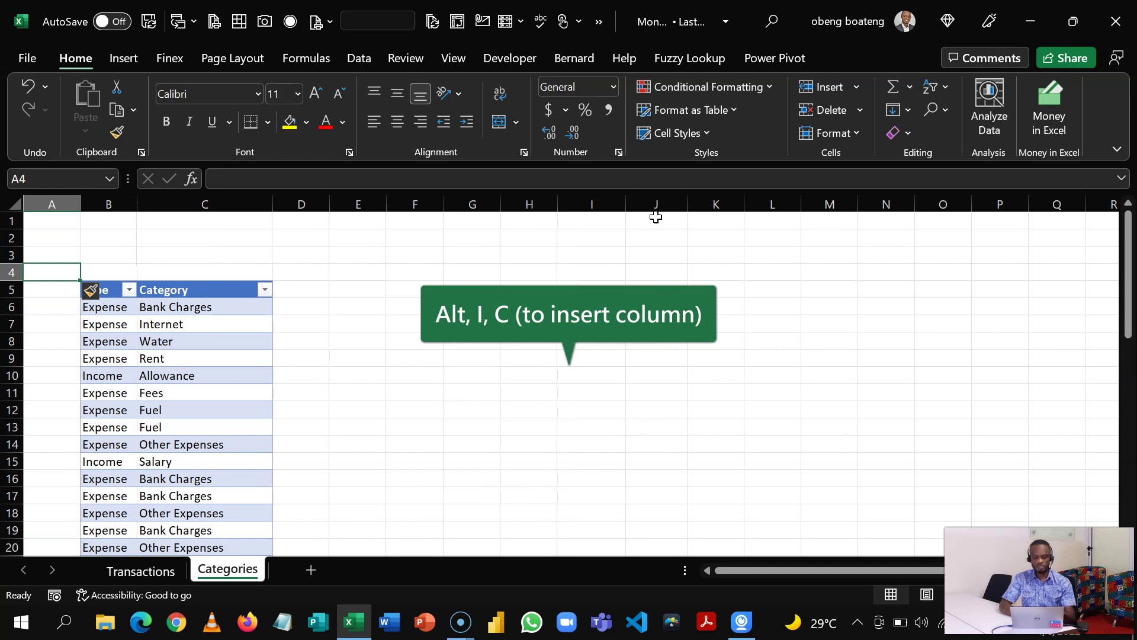
{"action": "key", "text": "alt+i"}
{"action": "key", "text": "c"}
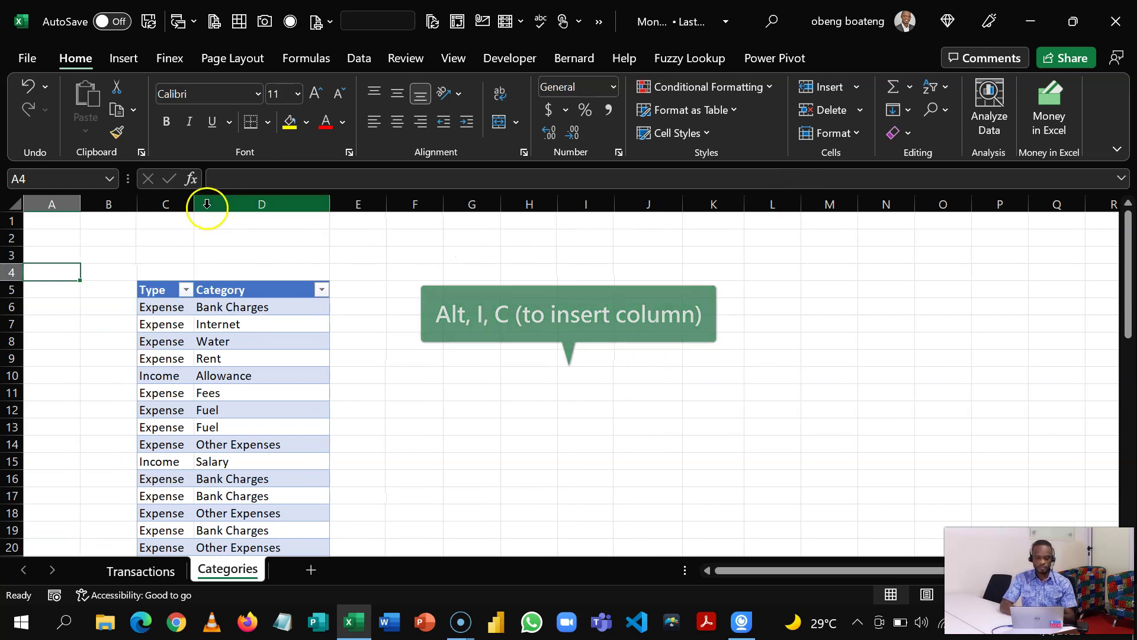
{"action": "left_click_drag", "start_coordinate": [190, 203], "coordinate": [244, 239]}
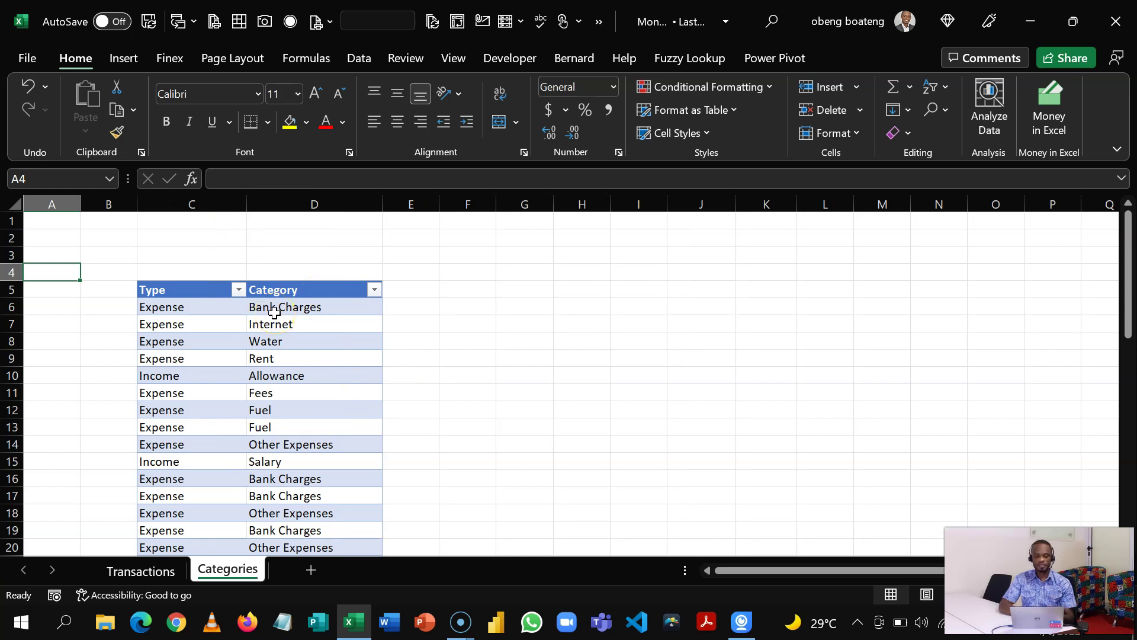
Remove duplicate Type/Category rows across both columns, then select the Category column with header.
{"action": "left_click", "coordinate": [211, 311]}
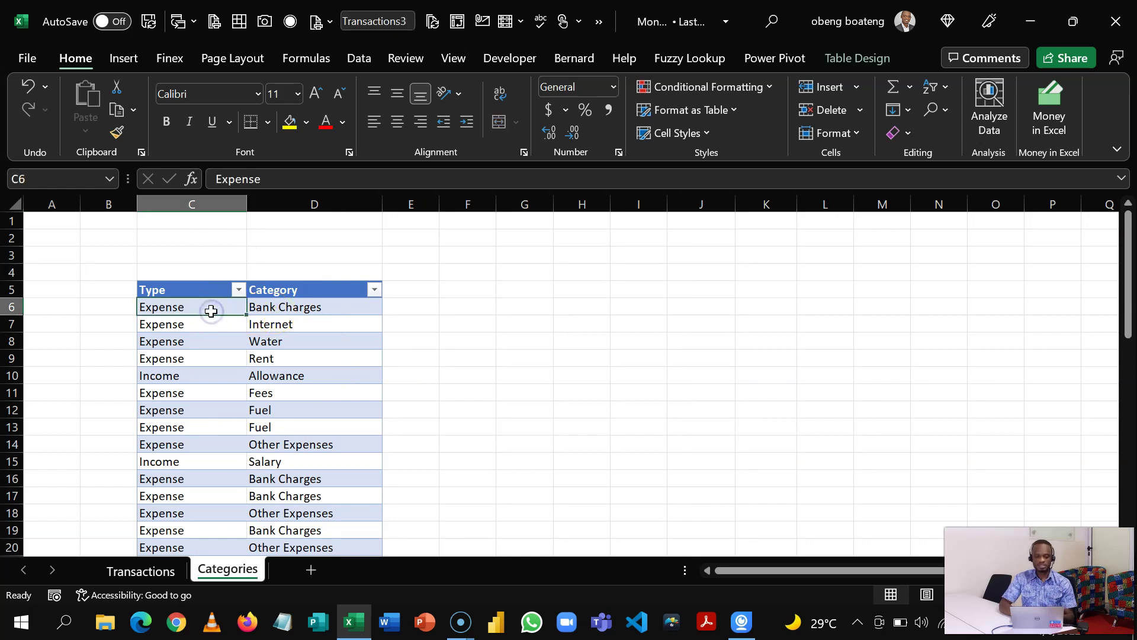
{"action": "key", "text": "shift+Right"}
{"action": "key", "text": "ctrl+shift+Down"}
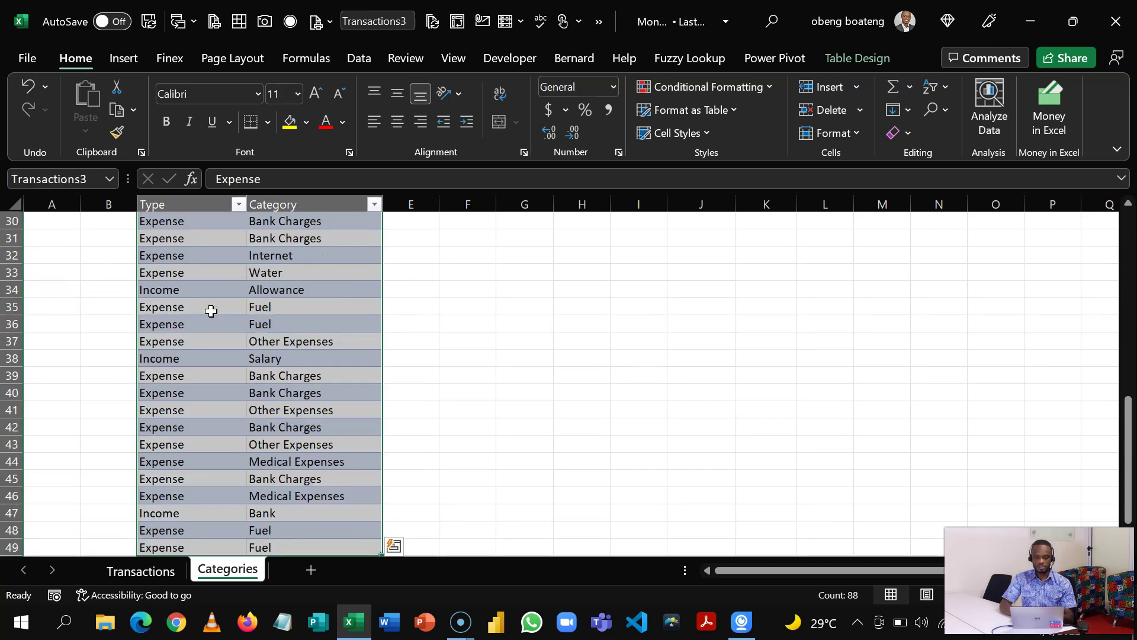
{"action": "scroll", "coordinate": [211, 311], "scroll_direction": "up", "scroll_amount": 10}
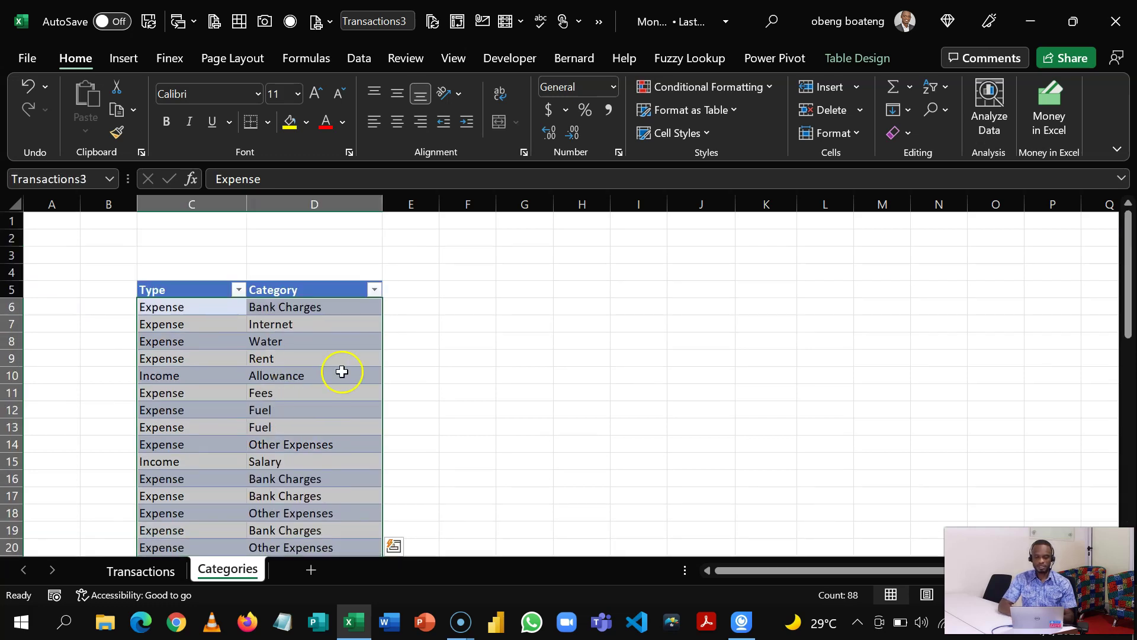
{"action": "left_click", "coordinate": [364, 60]}
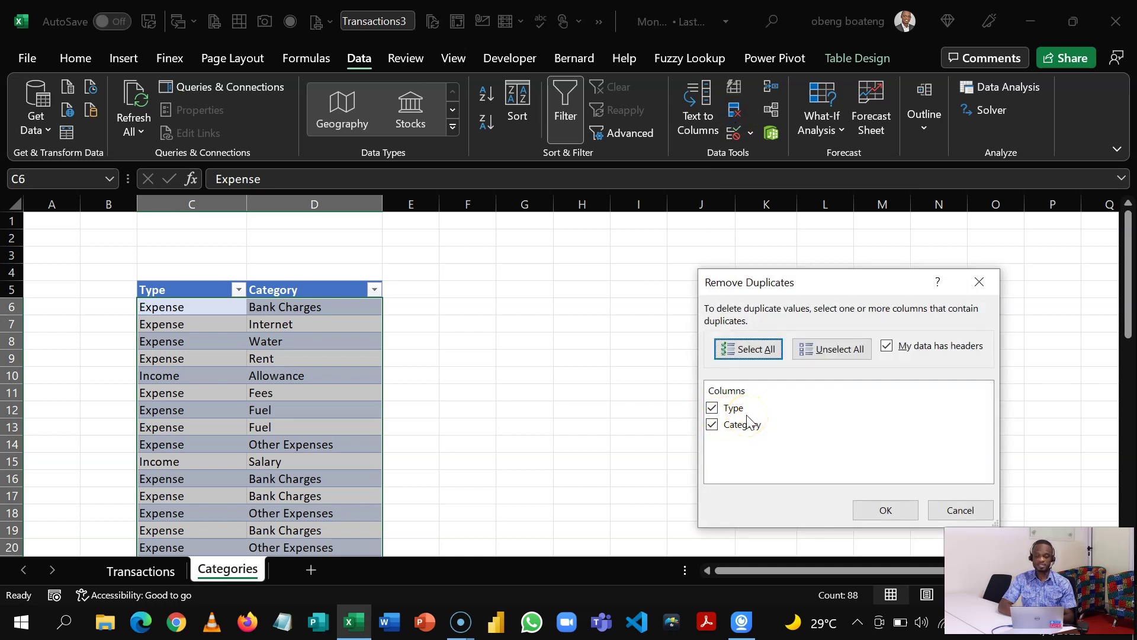
{"action": "left_click", "coordinate": [862, 513]}
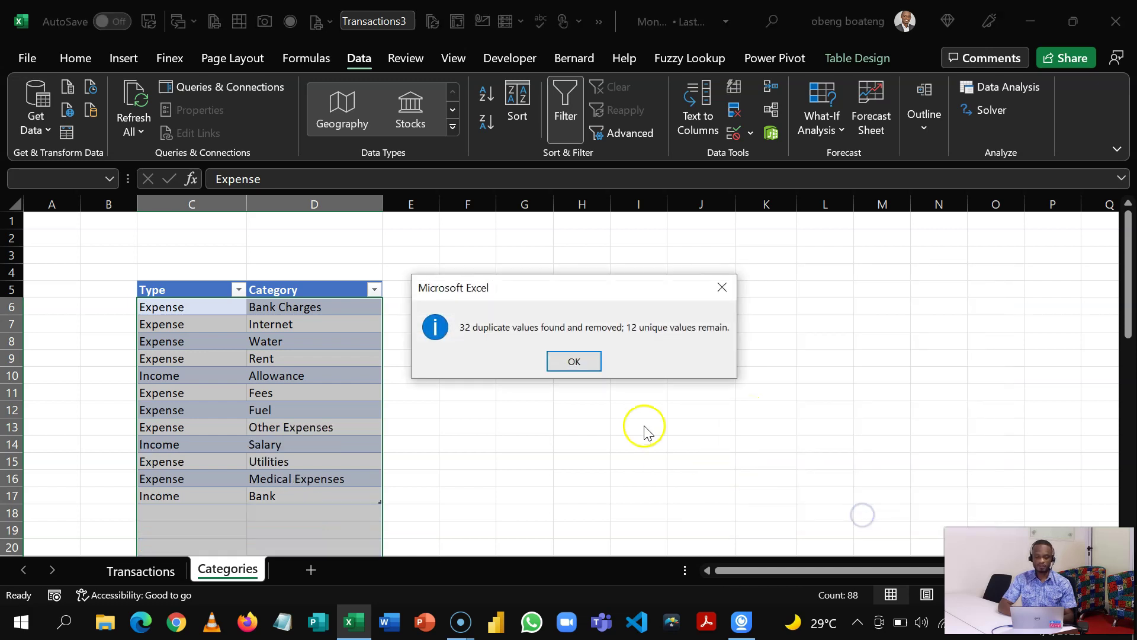
{"action": "left_click", "coordinate": [576, 360]}
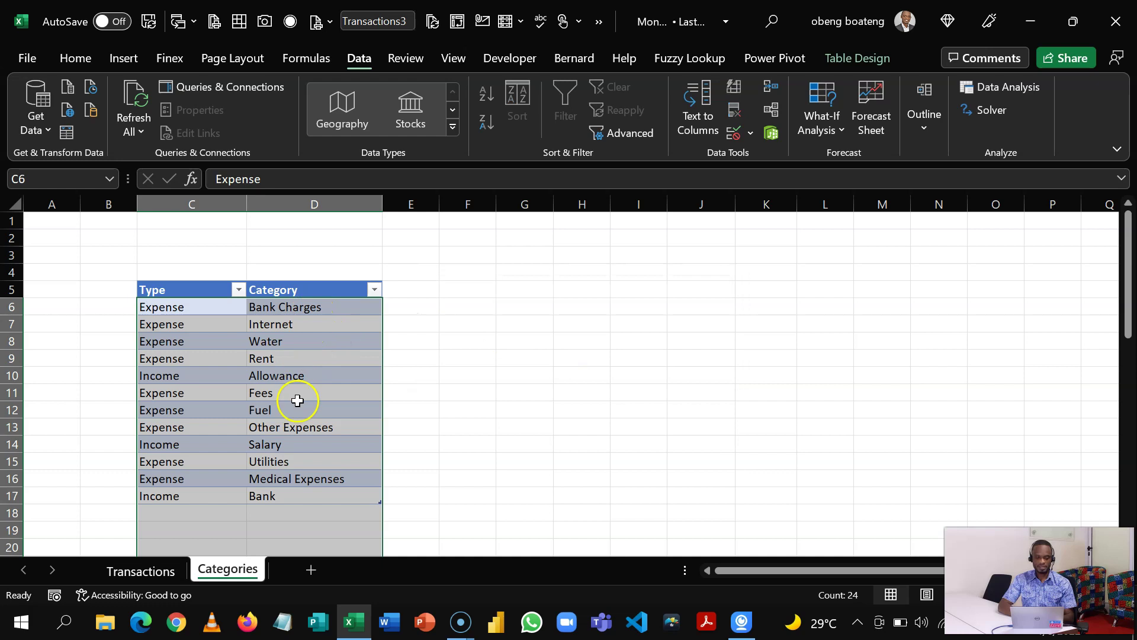
{"action": "left_click", "coordinate": [195, 409]}
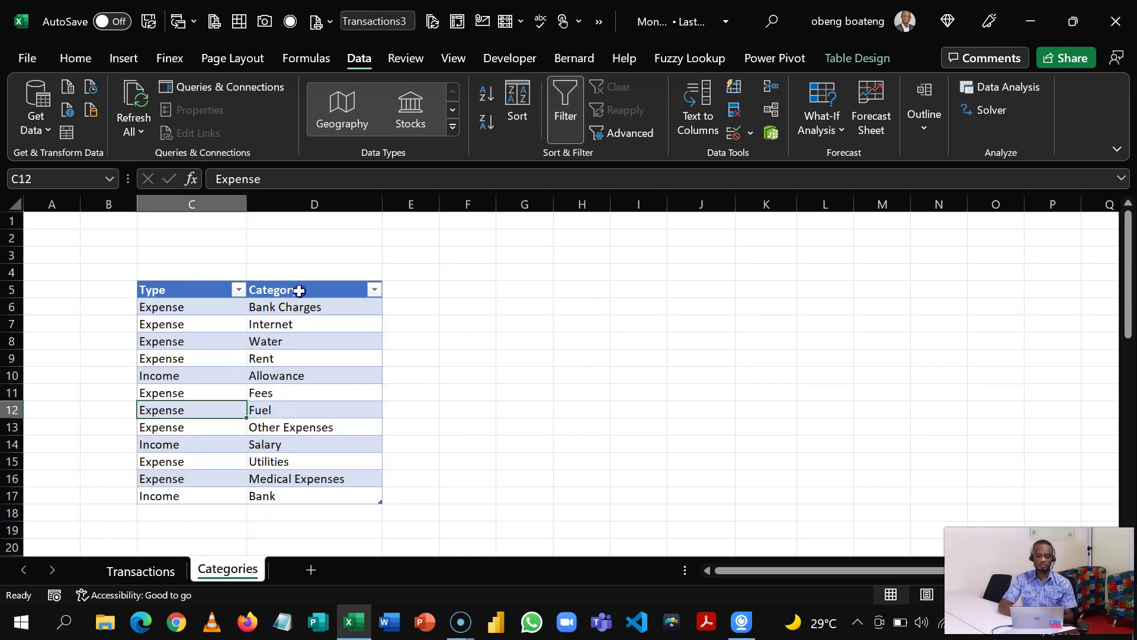
{"action": "left_click_drag", "start_coordinate": [299, 290], "coordinate": [289, 493]}
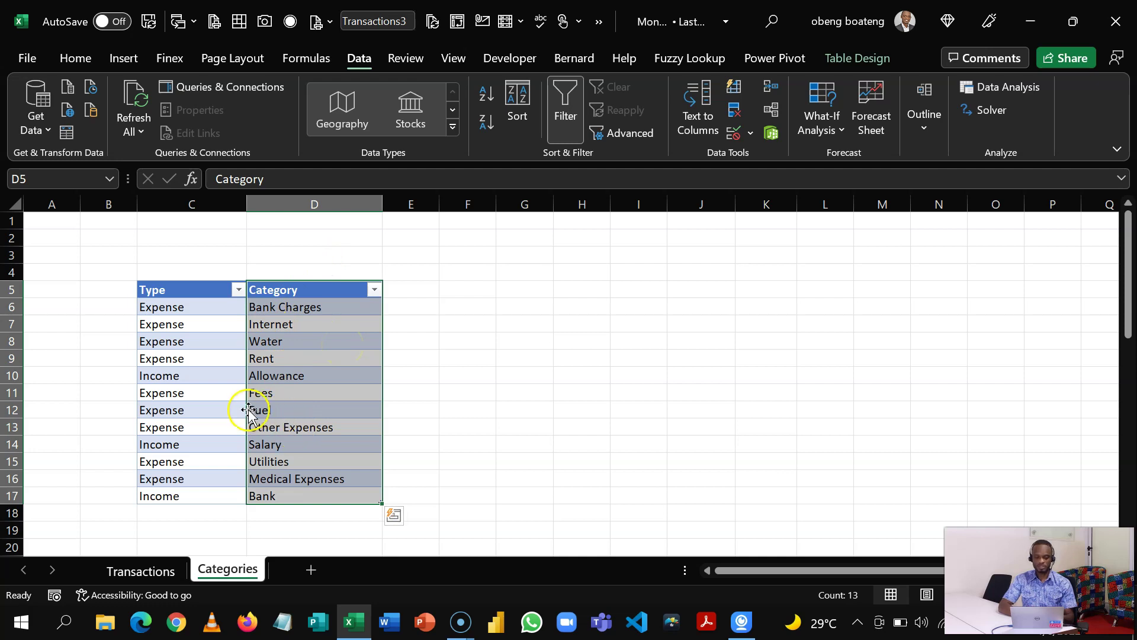
Move the Category column D5:D17 in front of Type, then widen columns C and G.
{"action": "left_click_drag", "start_coordinate": [247, 407], "coordinate": [159, 410]}
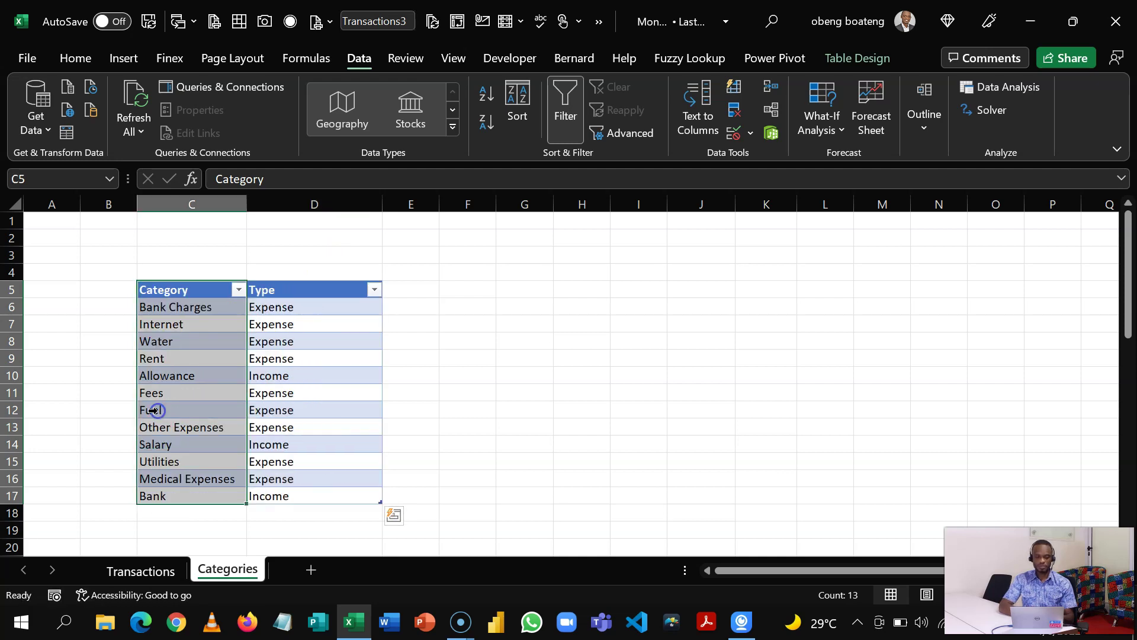
{"action": "left_click", "coordinate": [330, 347]}
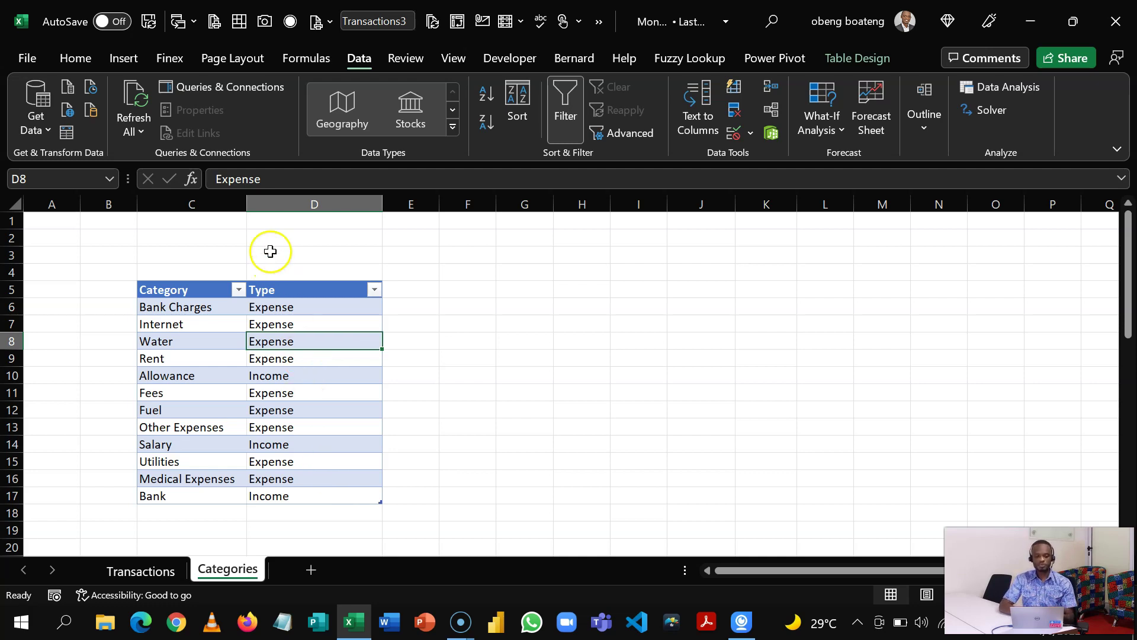
{"action": "left_click_drag", "start_coordinate": [246, 203], "coordinate": [271, 215]}
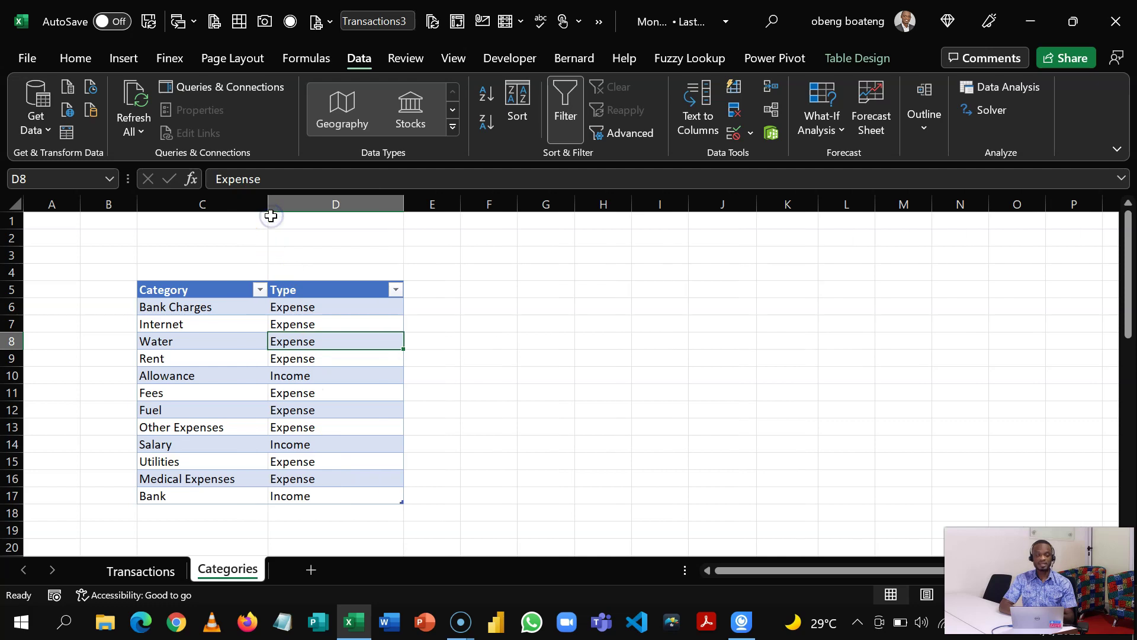
{"action": "left_click", "coordinate": [551, 294]}
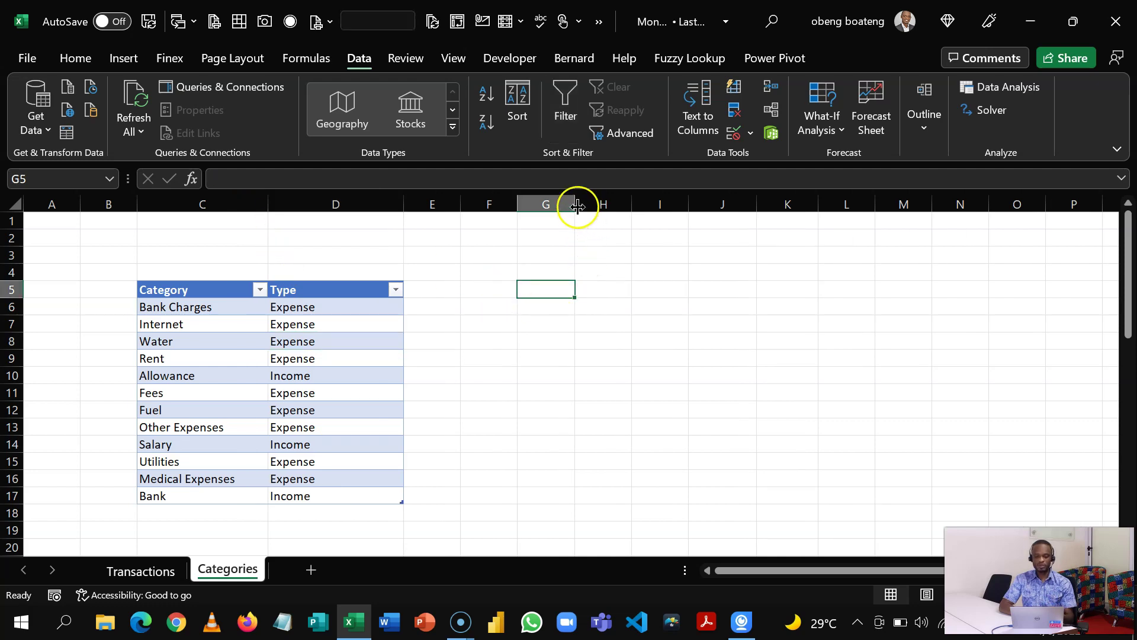
{"action": "left_click_drag", "start_coordinate": [575, 204], "coordinate": [615, 212]}
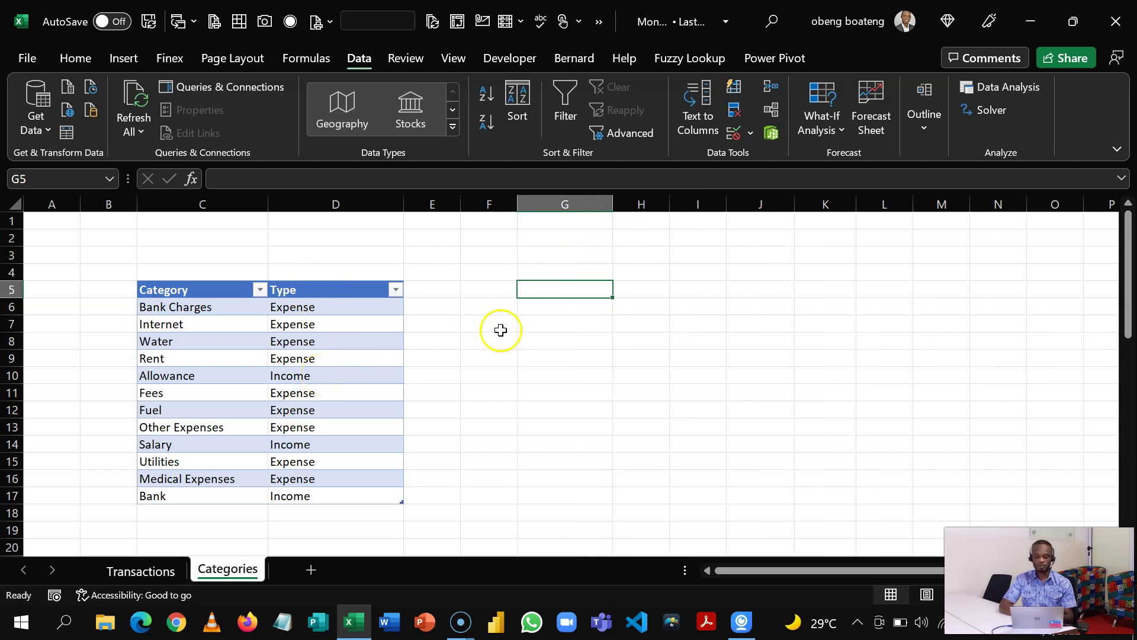
Enter =UNIQUE(Transactions3[Type]) in G5 to list the distinct types.
{"action": "type", "text": "=uni"}
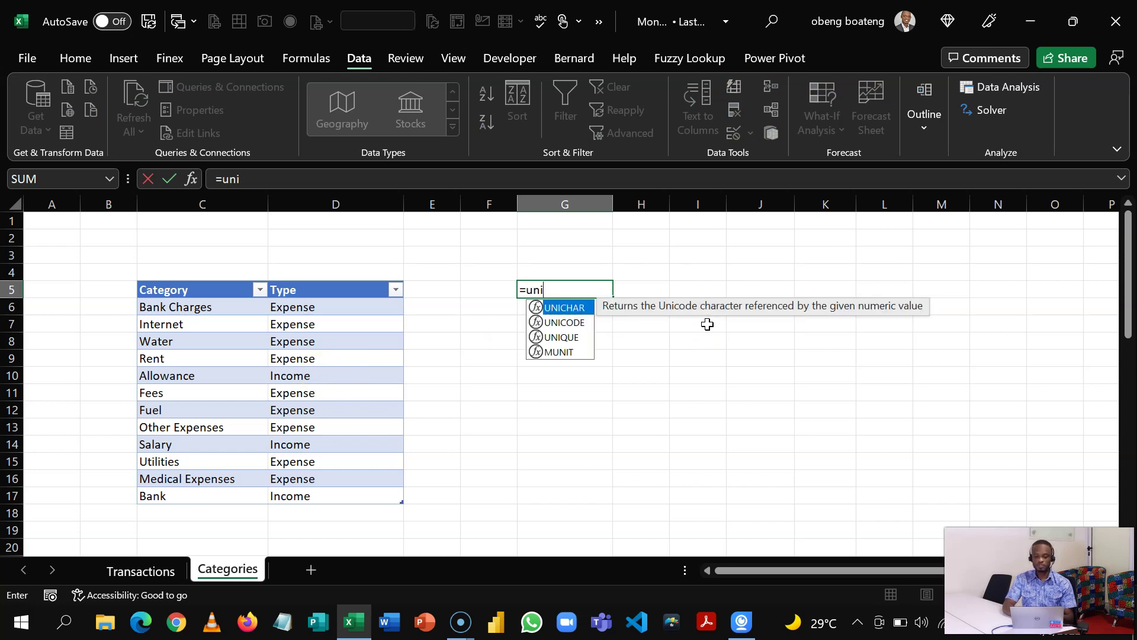
{"action": "key", "text": "Down"}
{"action": "key", "text": "Down"}
{"action": "key", "text": "Tab"}
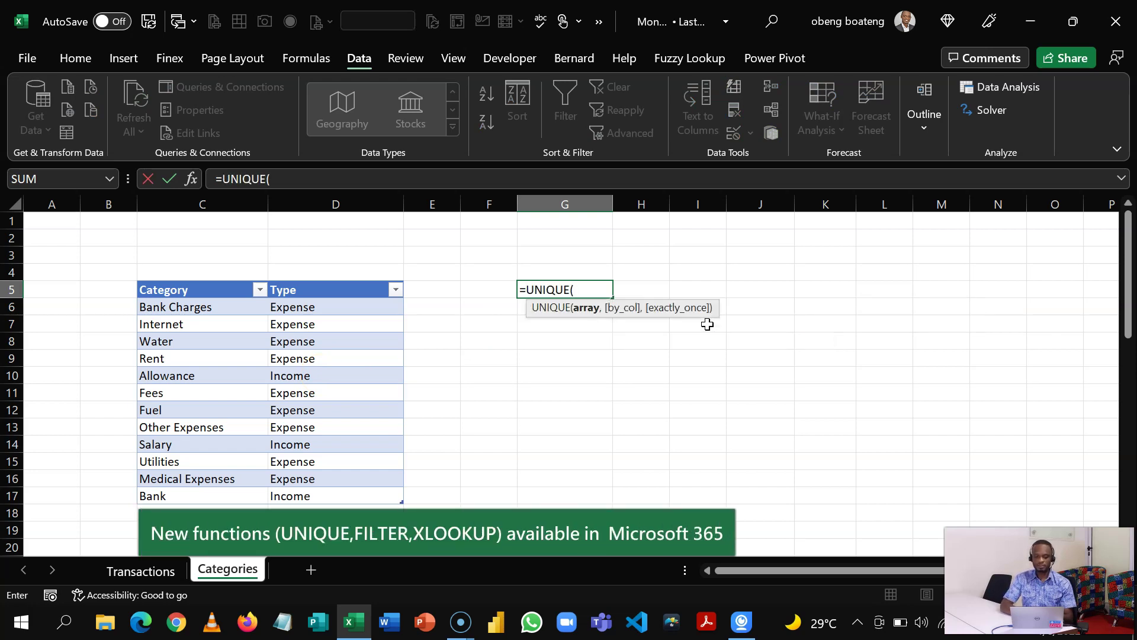
{"action": "left_click", "coordinate": [324, 281]}
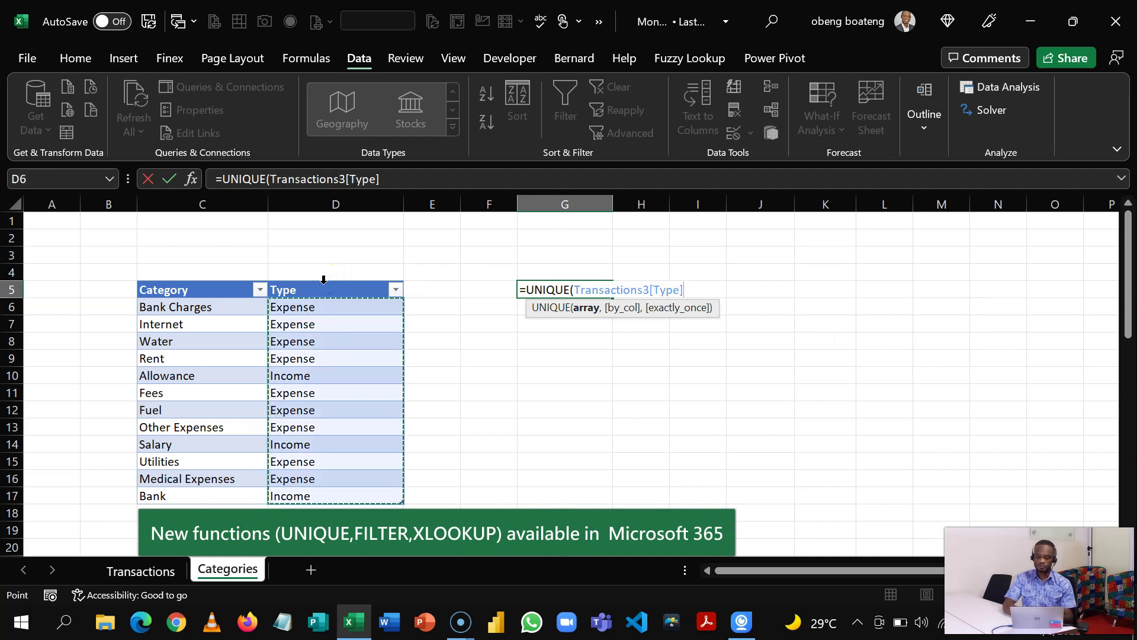
{"action": "type", "text": ")"}
{"action": "key", "text": "Return"}
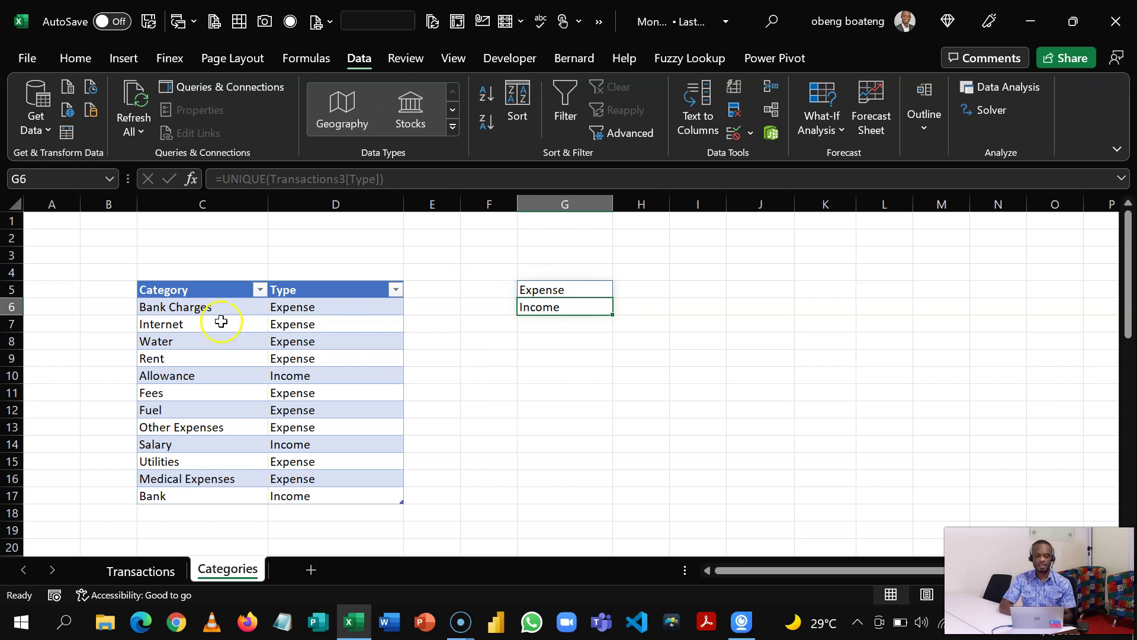
Wrap the formula in TRANSPOSE so Expense and Income span G5:H5, and bold them.
{"action": "left_click", "coordinate": [556, 284]}
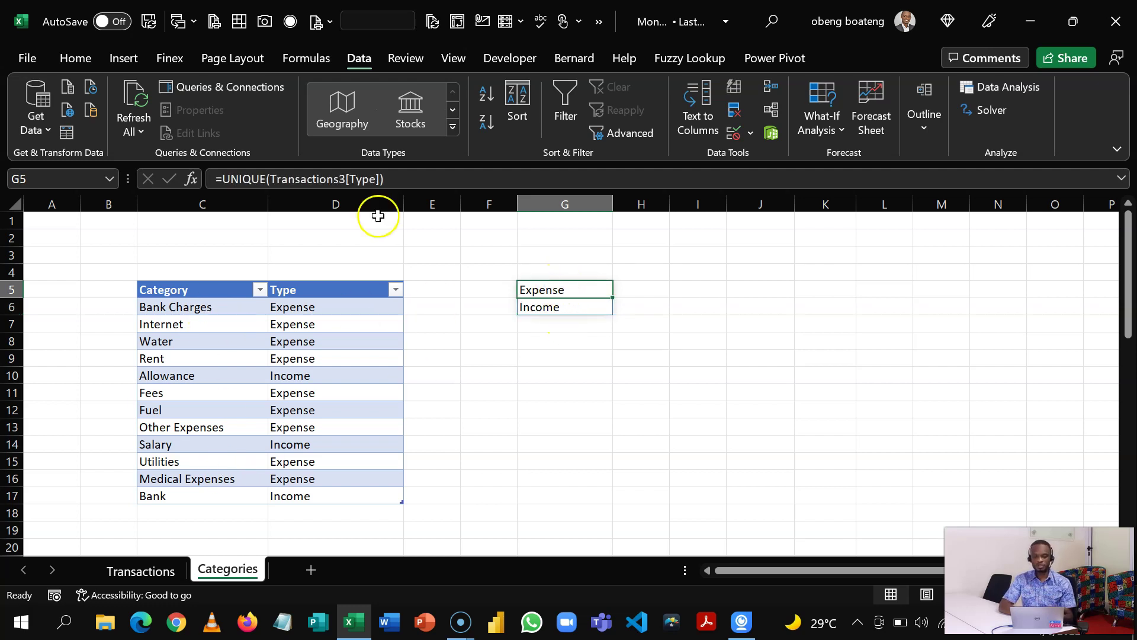
{"action": "left_click", "coordinate": [225, 179]}
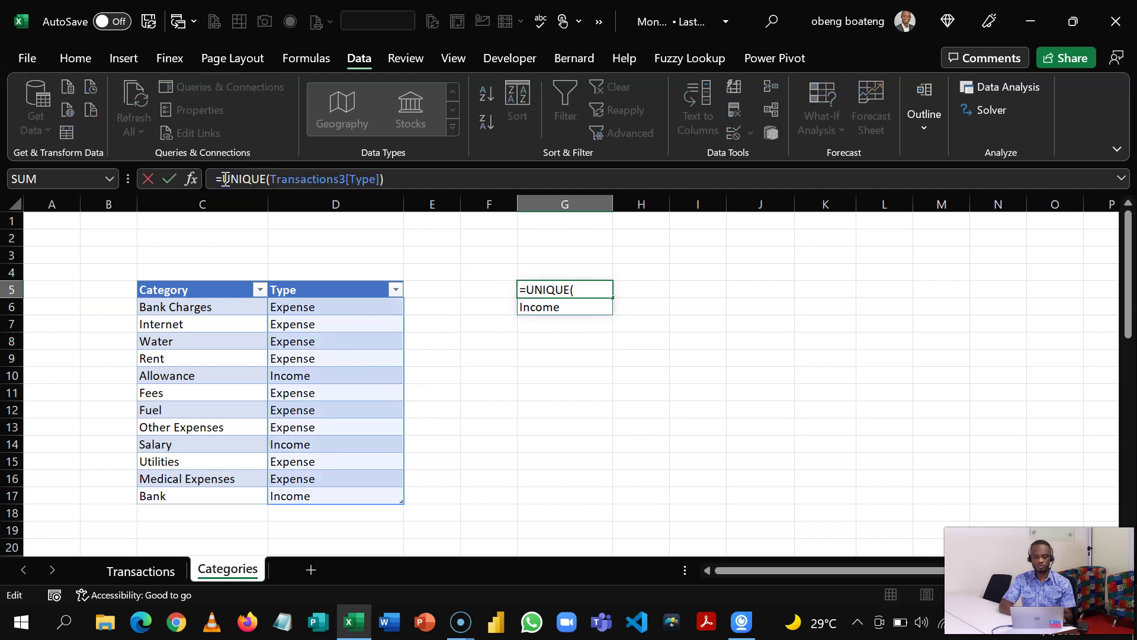
{"action": "type", "text": "TR"}
{"action": "key", "text": "Down"}
{"action": "key", "text": "Down"}
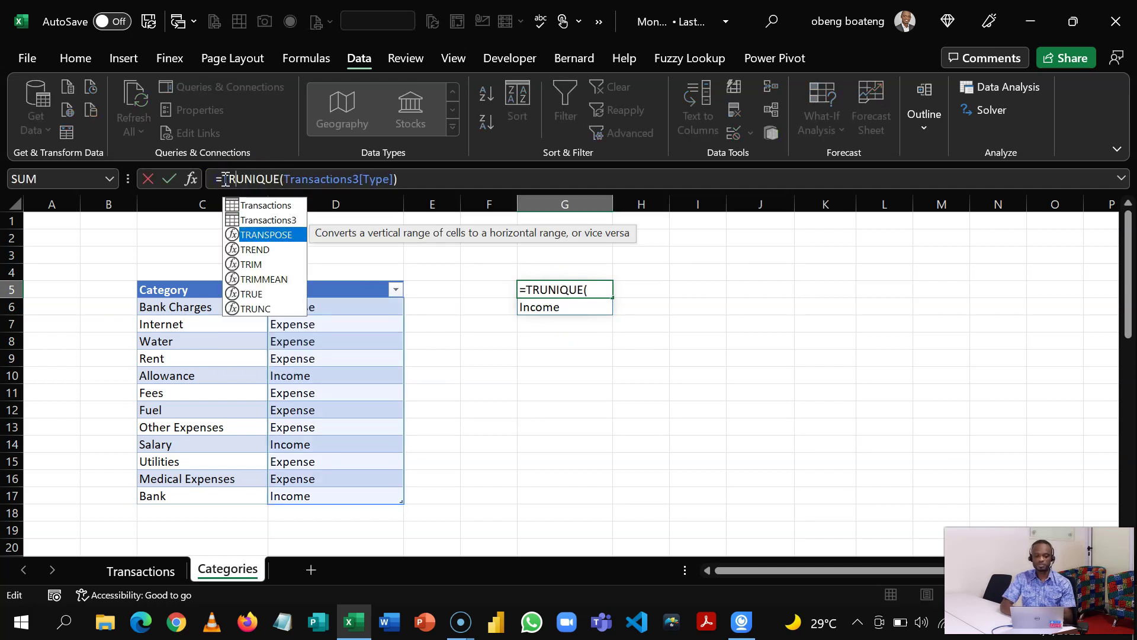
{"action": "key", "text": "Tab"}
{"action": "left_click", "coordinate": [476, 173]}
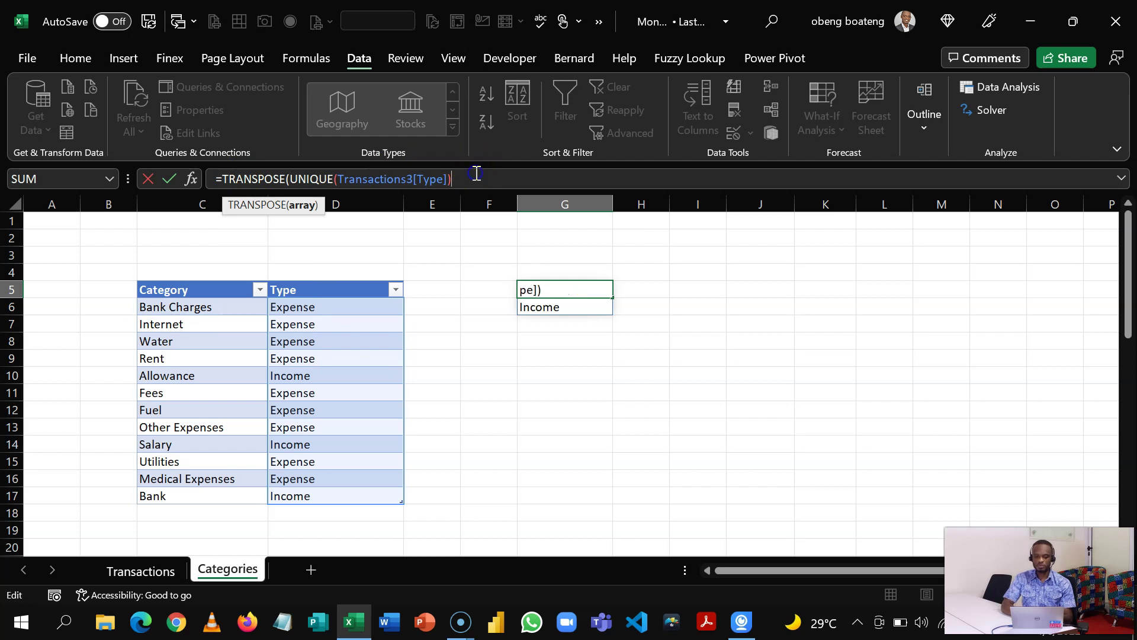
{"action": "key", "text": "Return"}
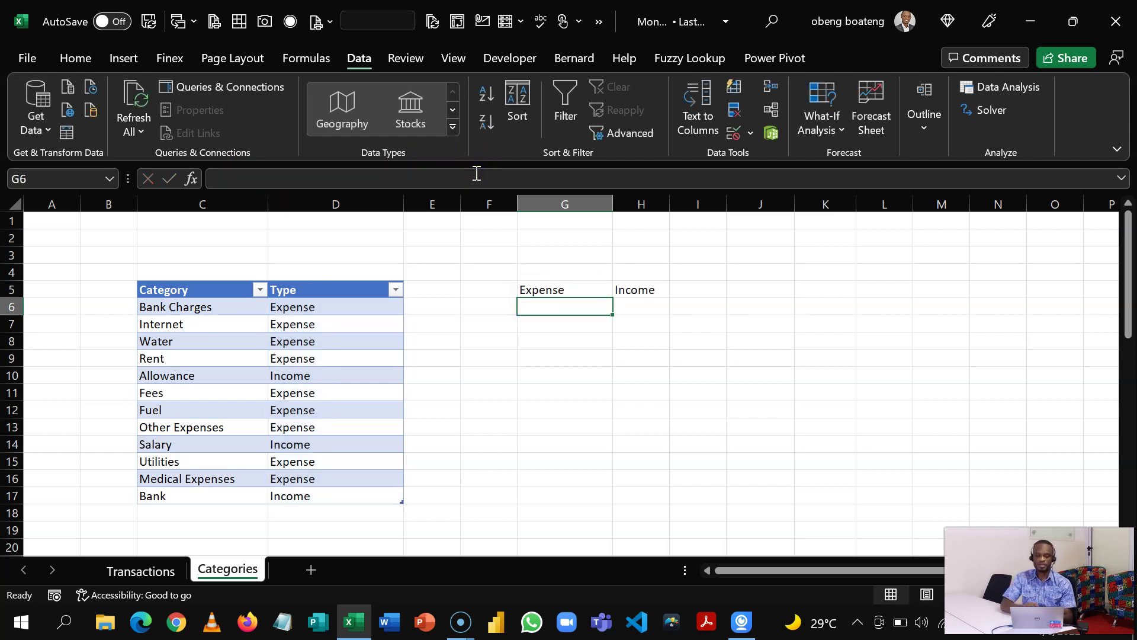
{"action": "left_click_drag", "start_coordinate": [559, 294], "coordinate": [631, 291]}
{"action": "key", "text": "ctrl+b"}
{"action": "left_click", "coordinate": [581, 306]}
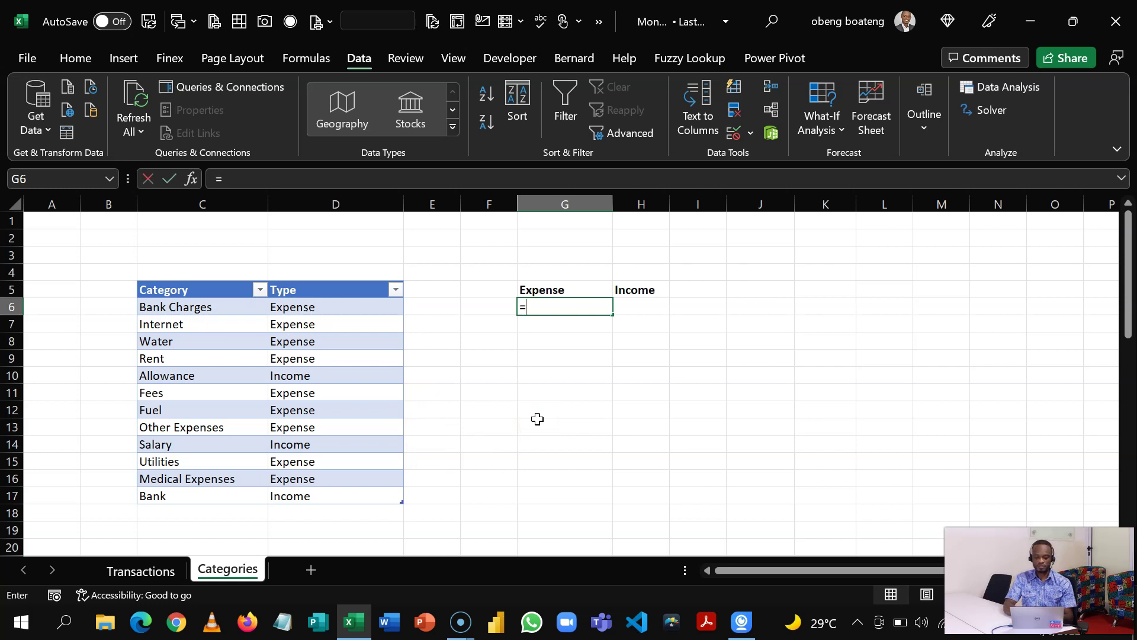
Enter =FILTER(Transactions3[Category],Transactions3[Type]=G5,"") in G6 to spill the nine Expense categories.
{"action": "type", "text": "fil"}
{"action": "key", "text": "Tab"}
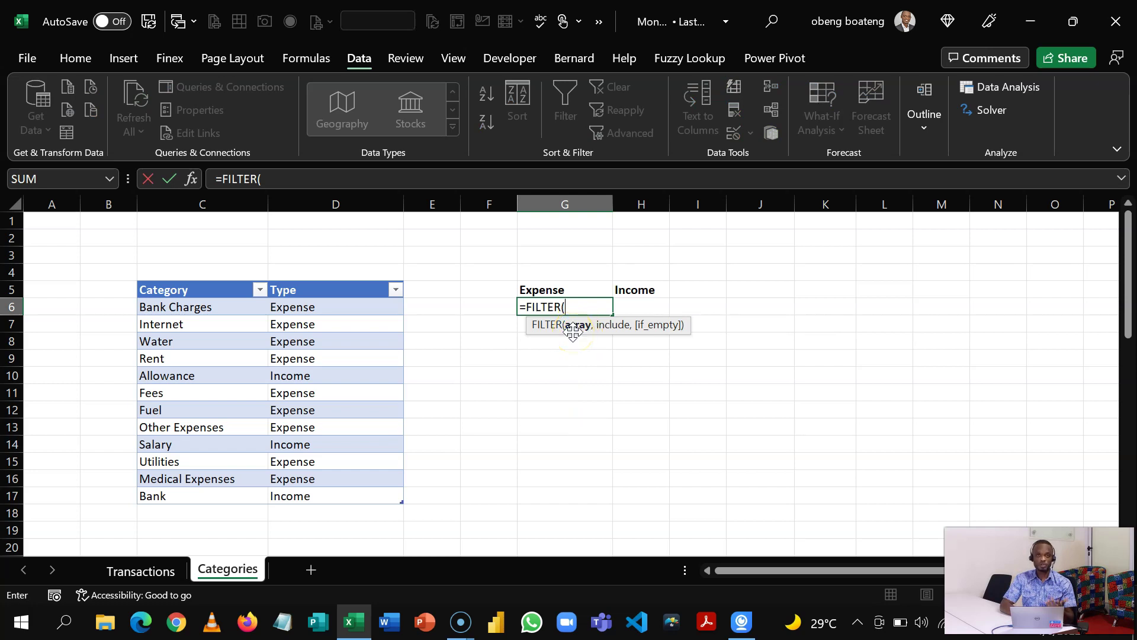
{"action": "left_click", "coordinate": [217, 281]}
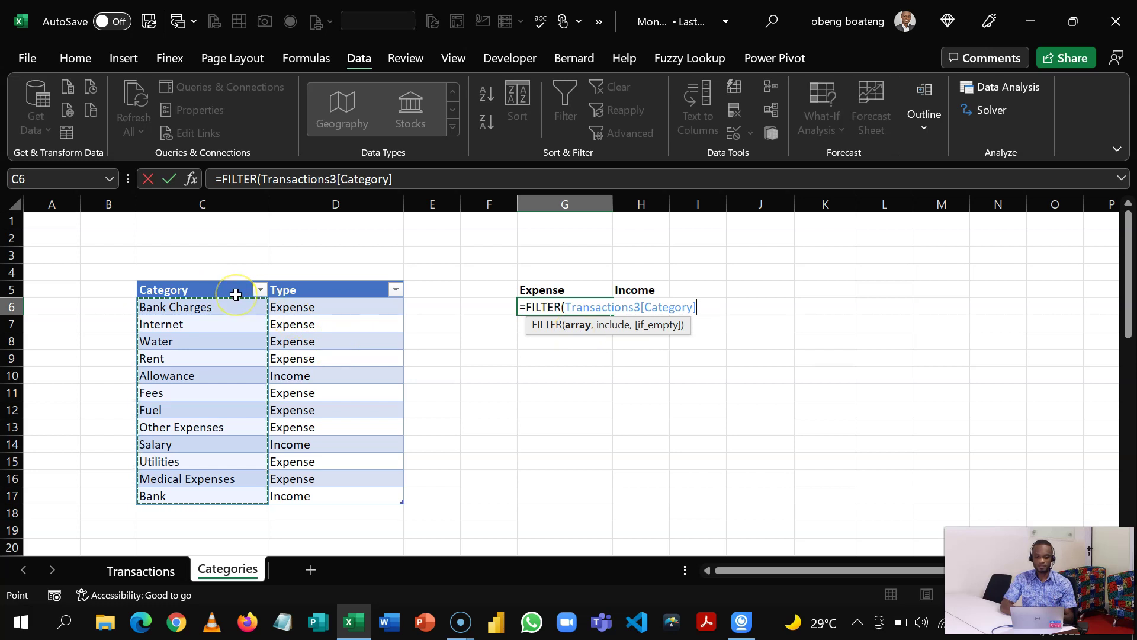
{"action": "type", "text": ","}
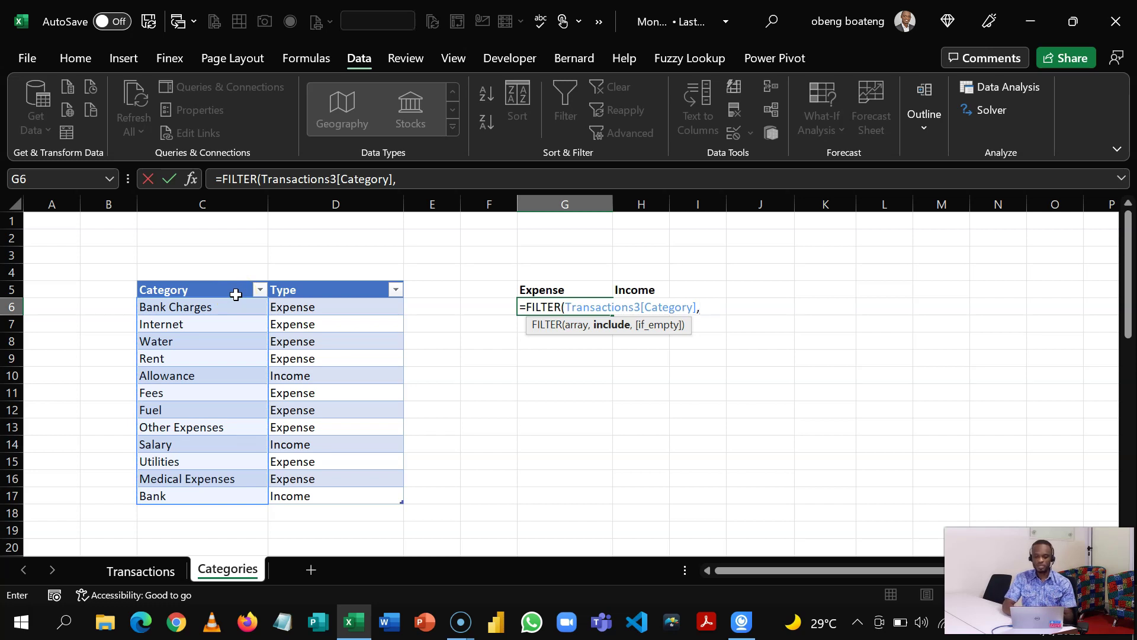
{"action": "left_click", "coordinate": [307, 280]}
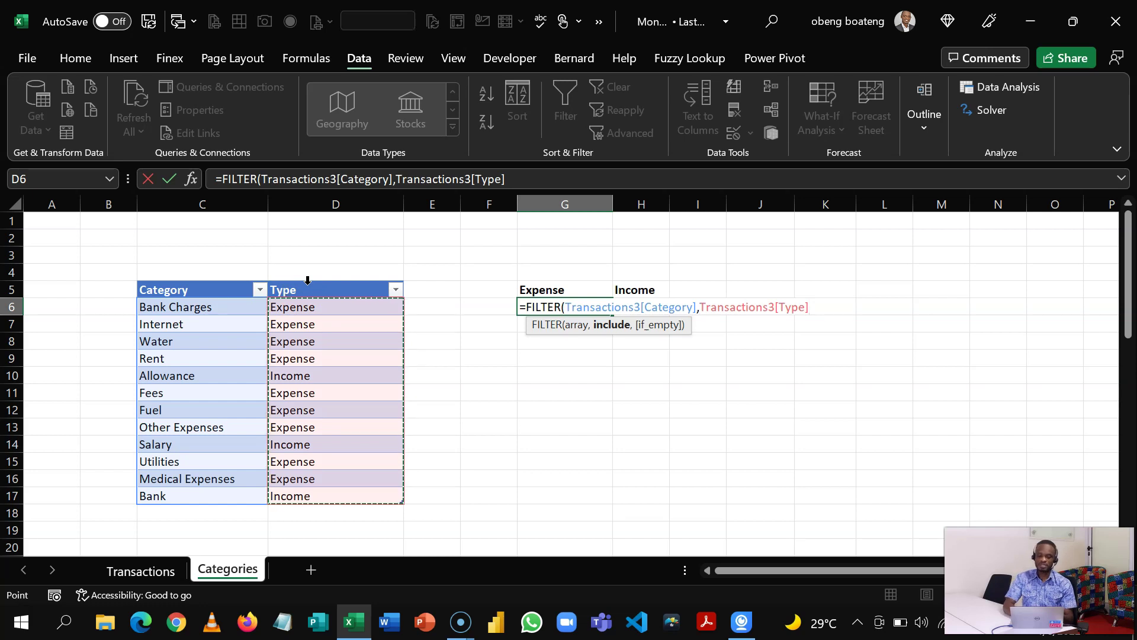
{"action": "type", "text": "="}
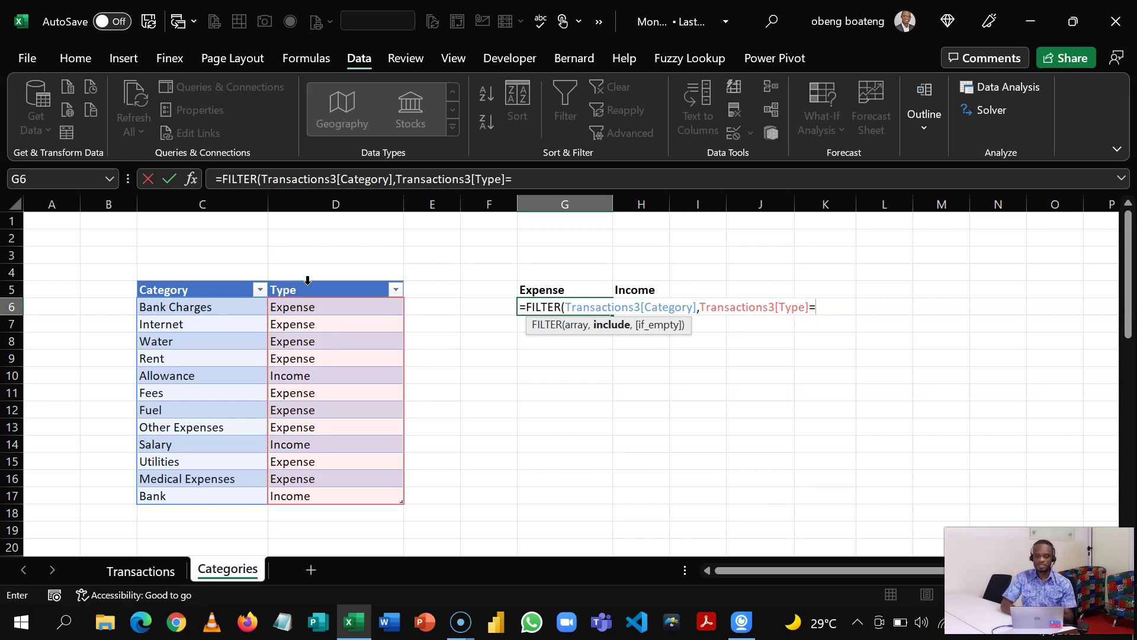
{"action": "left_click", "coordinate": [551, 291]}
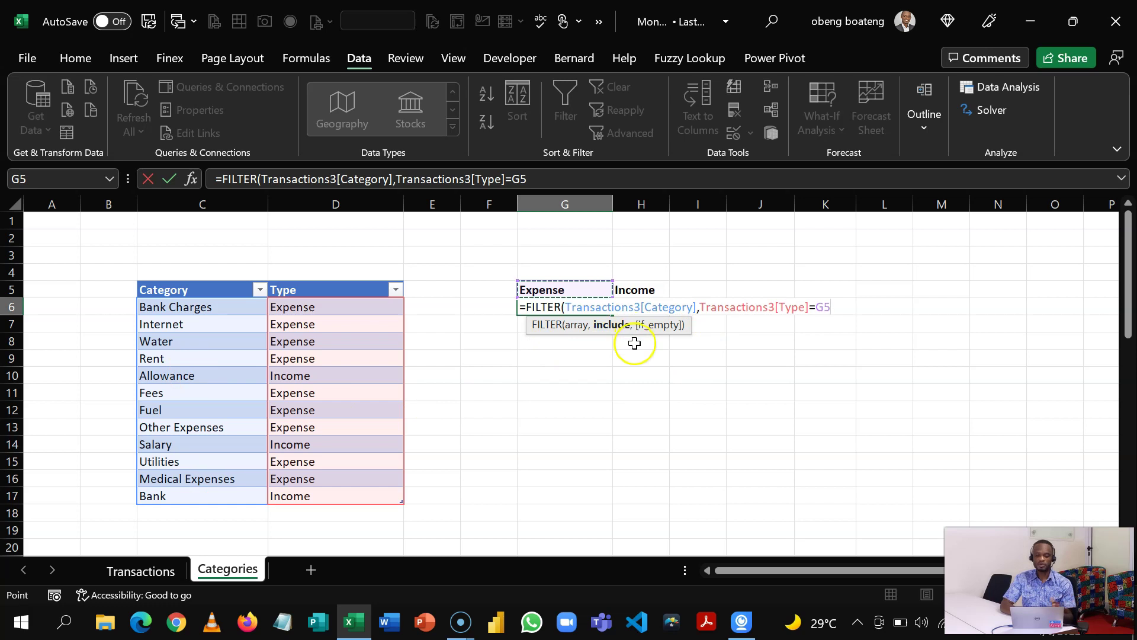
{"action": "type", "text": ","}
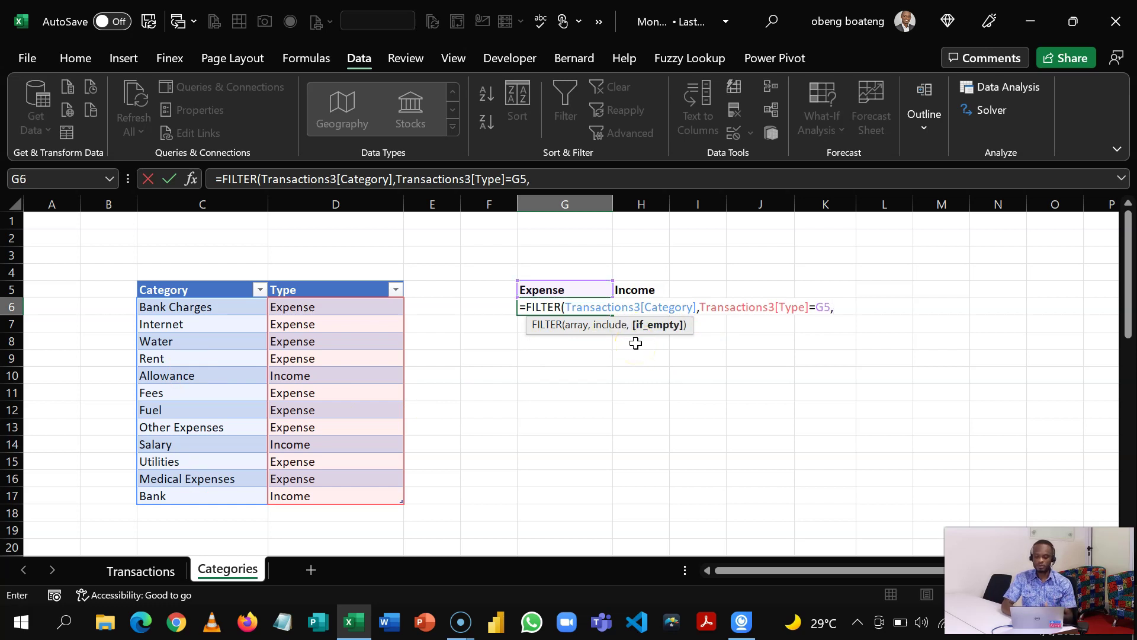
{"action": "type", "text": "\"\")"}
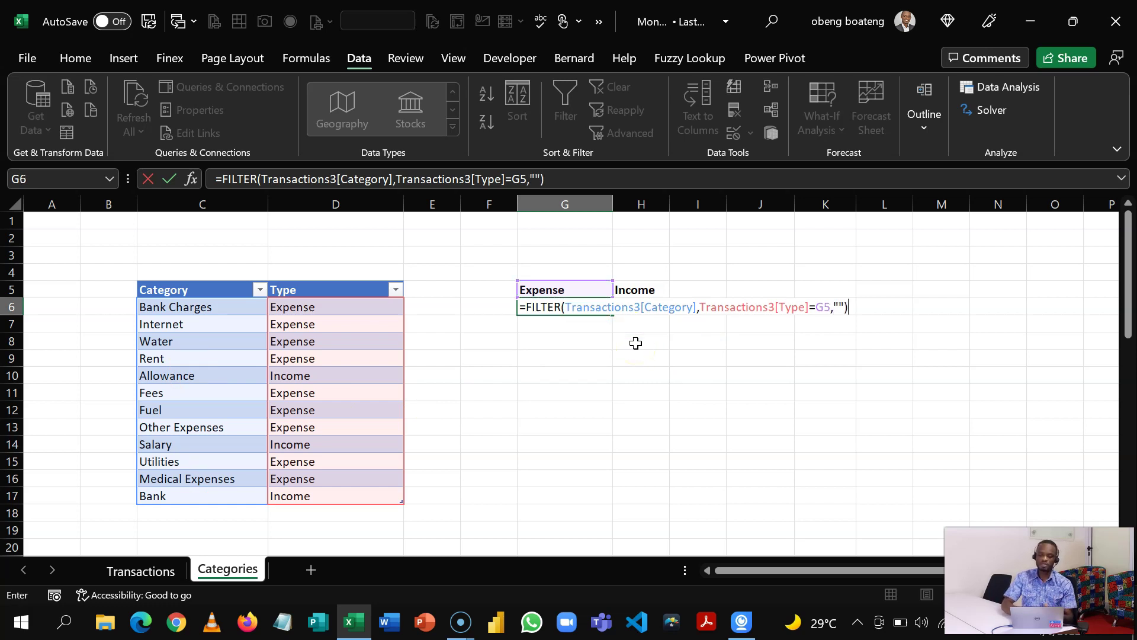
{"action": "key", "text": "Return"}
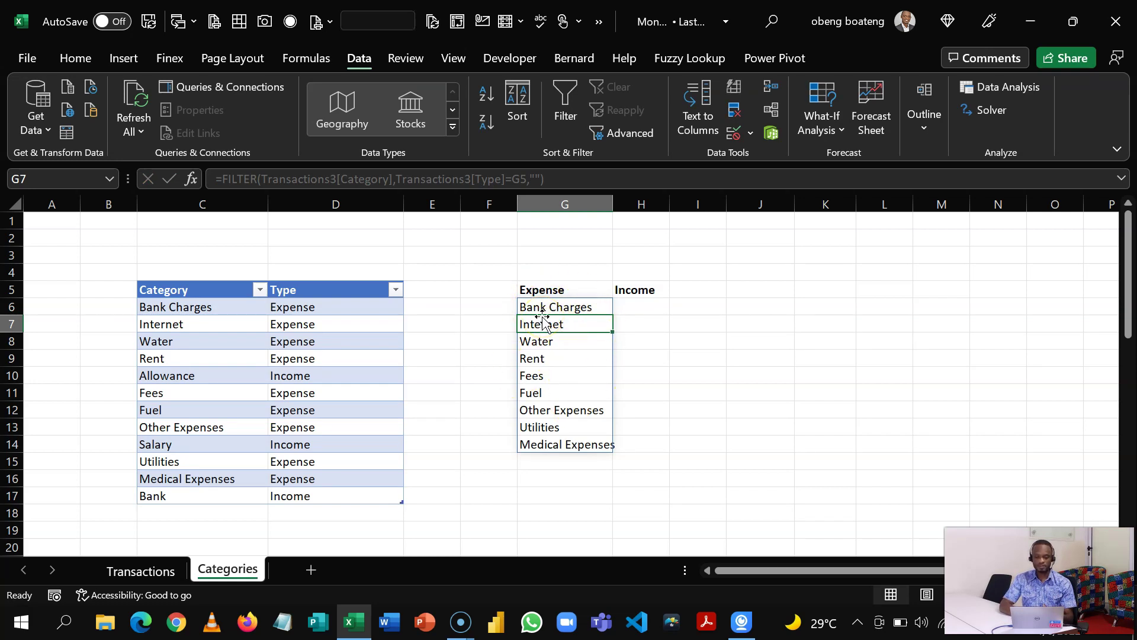
Paste G6's FILTER formula into H6 as formulas only, then widen columns G and H.
{"action": "left_click", "coordinate": [563, 308]}
{"action": "key", "text": "ctrl+c"}
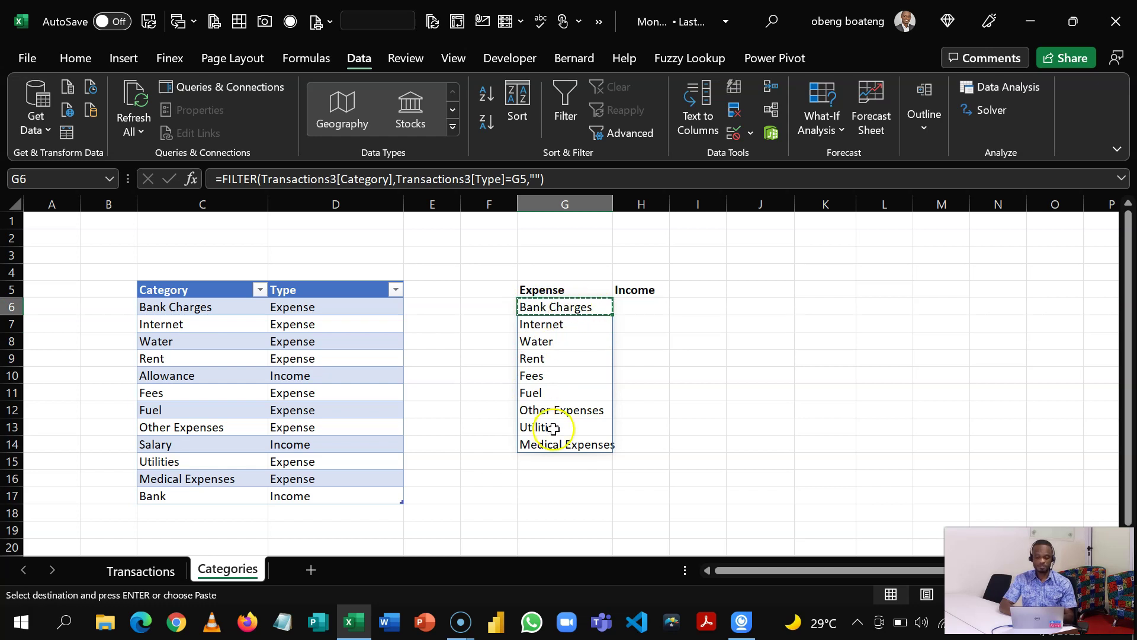
{"action": "left_click", "coordinate": [638, 309]}
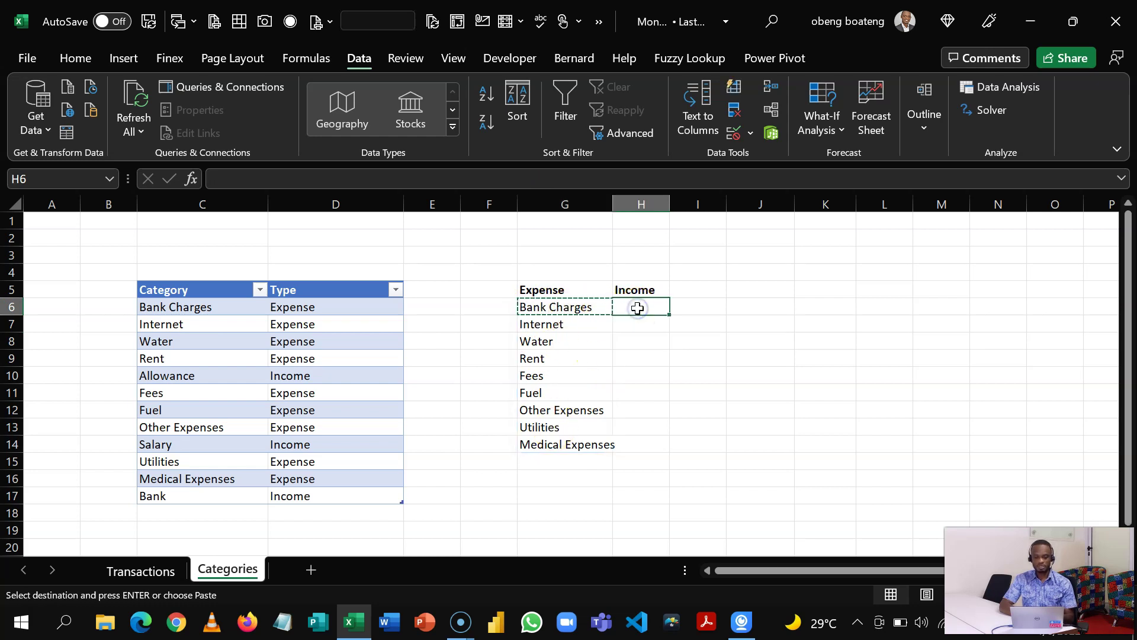
{"action": "key", "text": "ctrl+alt+v"}
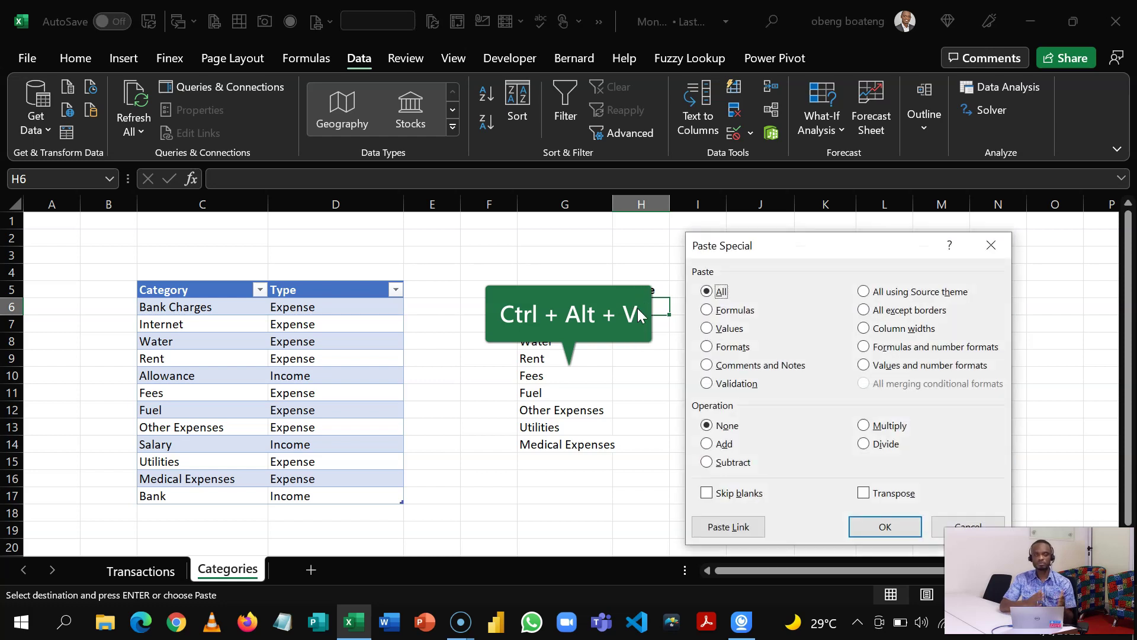
{"action": "key", "text": "f"}
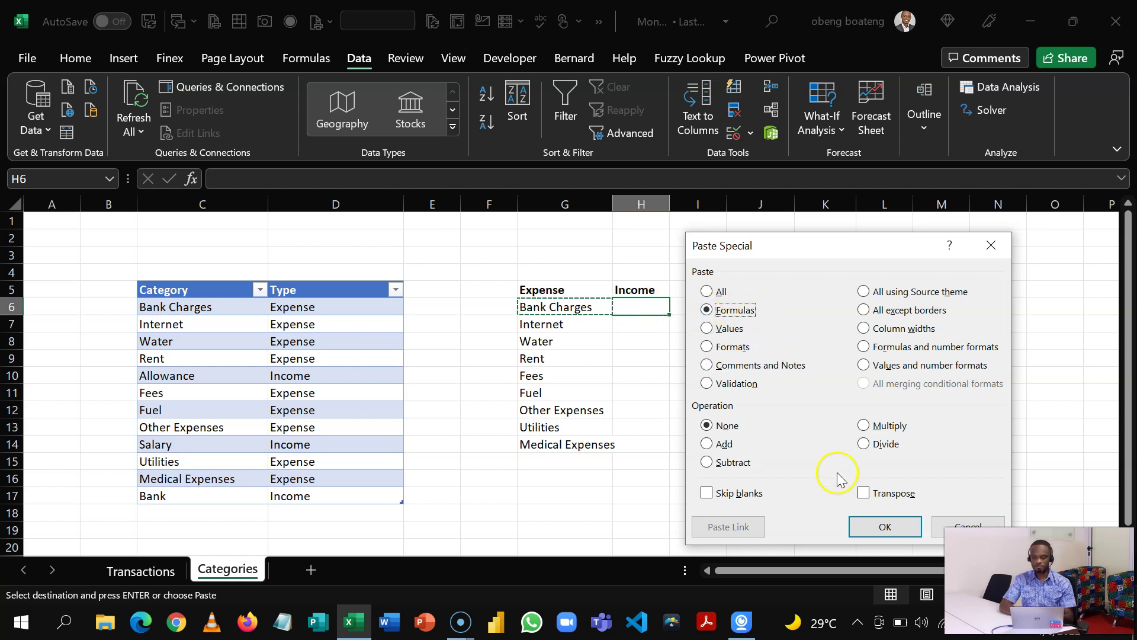
{"action": "left_click", "coordinate": [883, 526]}
{"action": "key", "text": "Escape"}
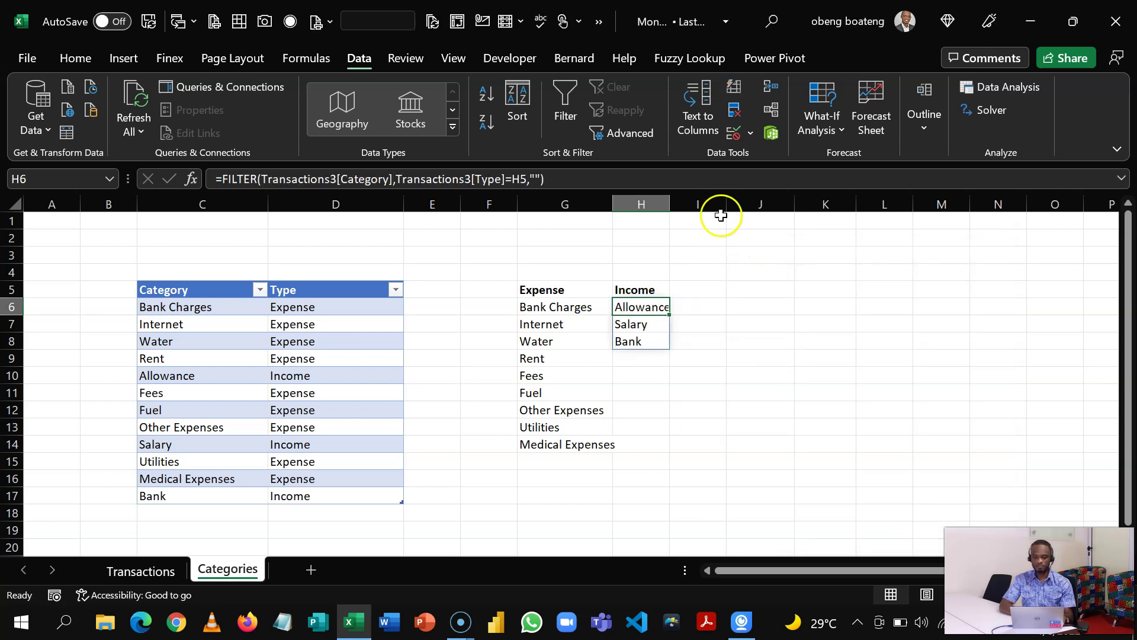
{"action": "left_click_drag", "start_coordinate": [670, 204], "coordinate": [724, 212]}
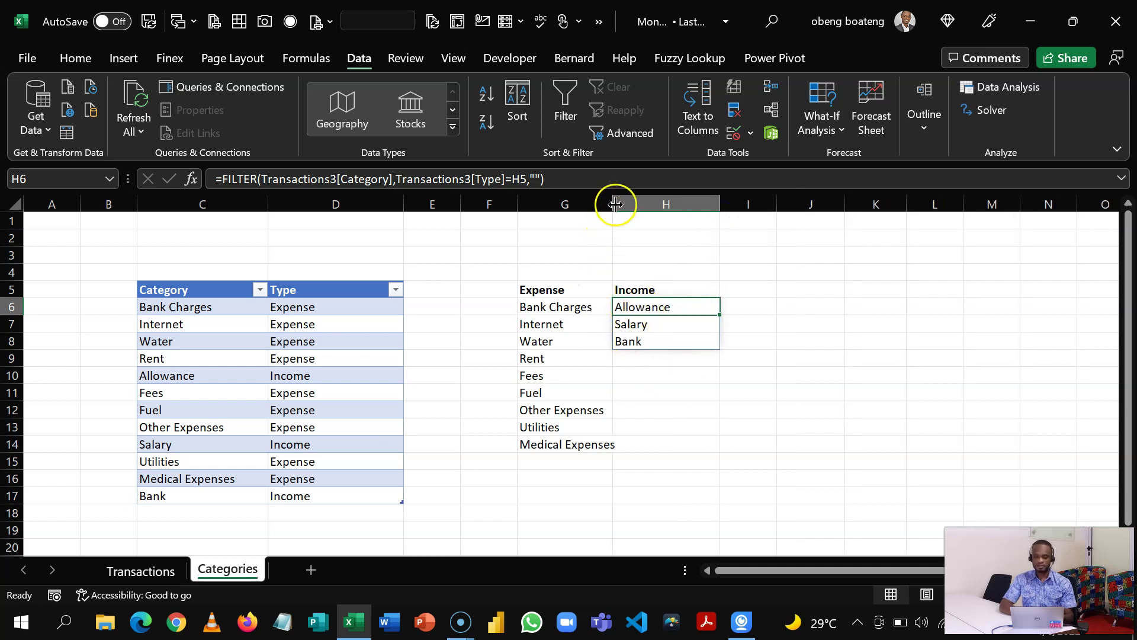
{"action": "left_click_drag", "start_coordinate": [613, 205], "coordinate": [630, 205]}
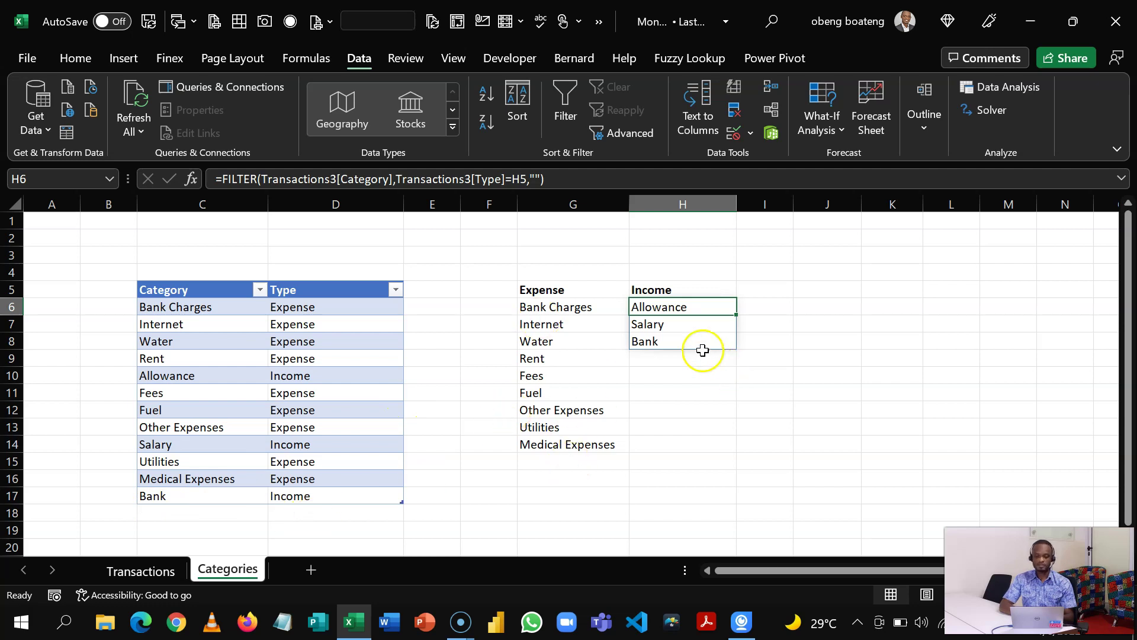
Enter the label Income in cell I3 next to the Expense and Income lists.
{"action": "left_click", "coordinate": [829, 301]}
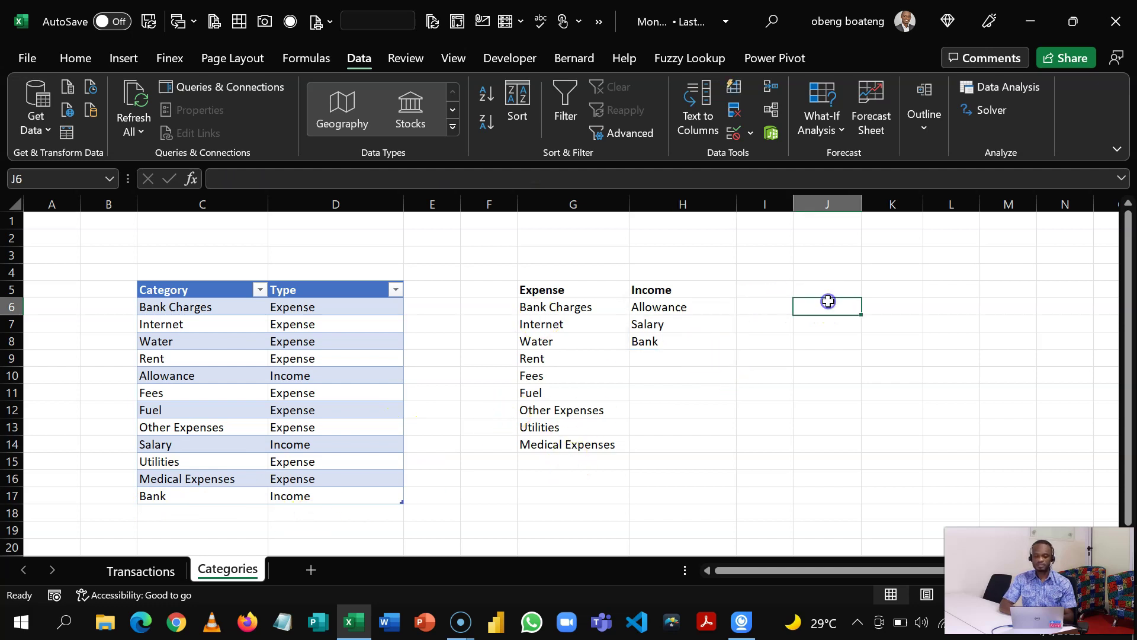
{"action": "left_click", "coordinate": [810, 291]}
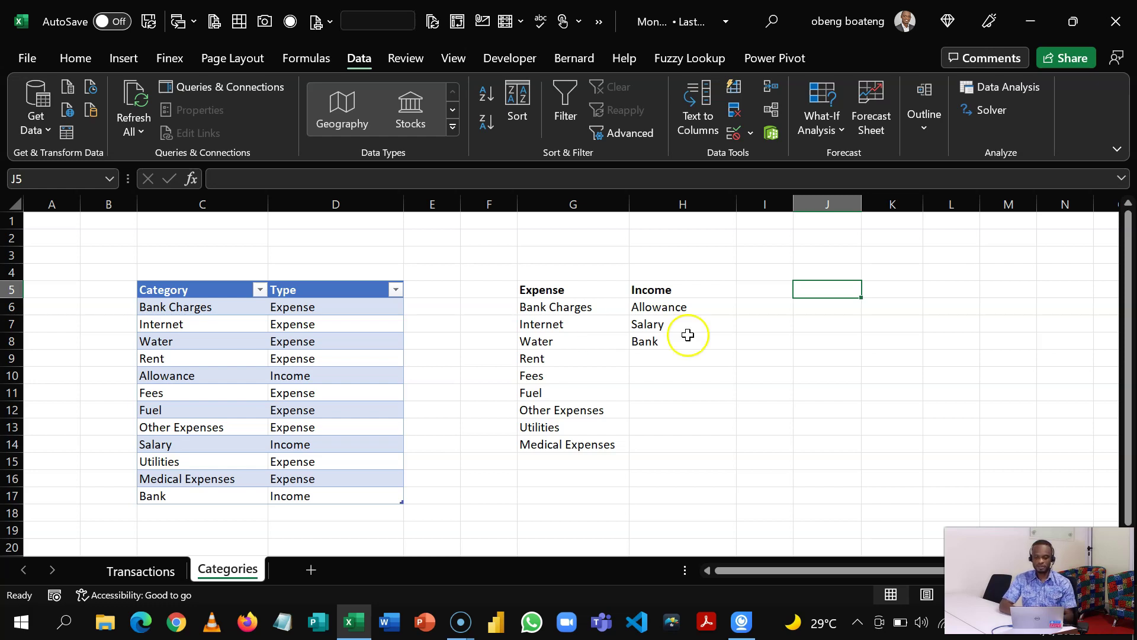
{"action": "left_click", "coordinate": [819, 310]}
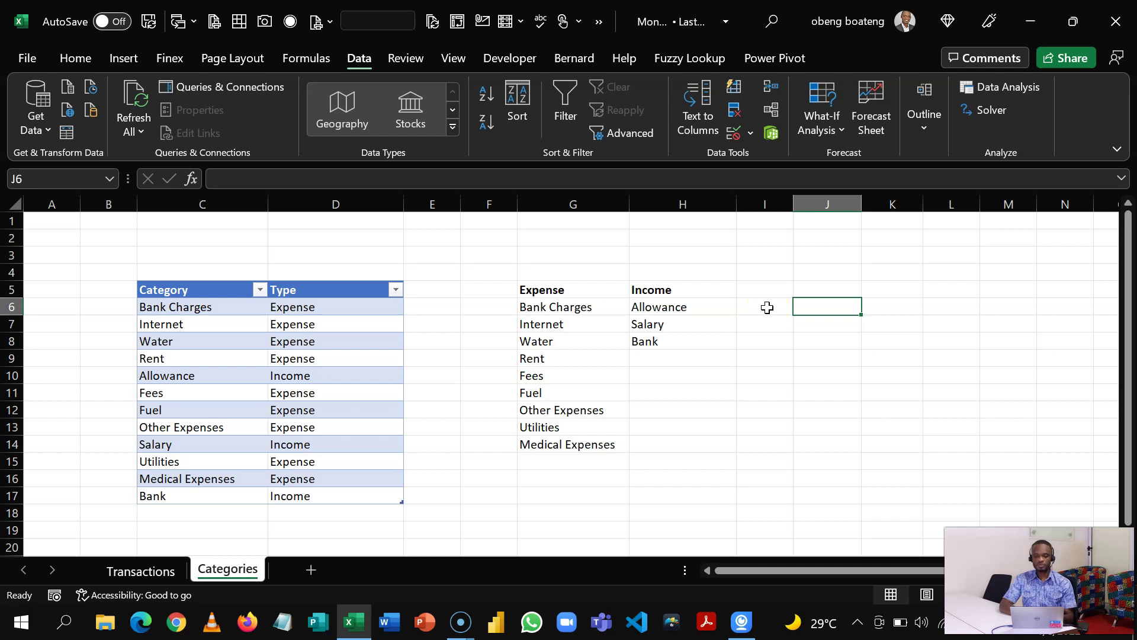
{"action": "left_click", "coordinate": [797, 271]}
{"action": "left_click", "coordinate": [767, 256]}
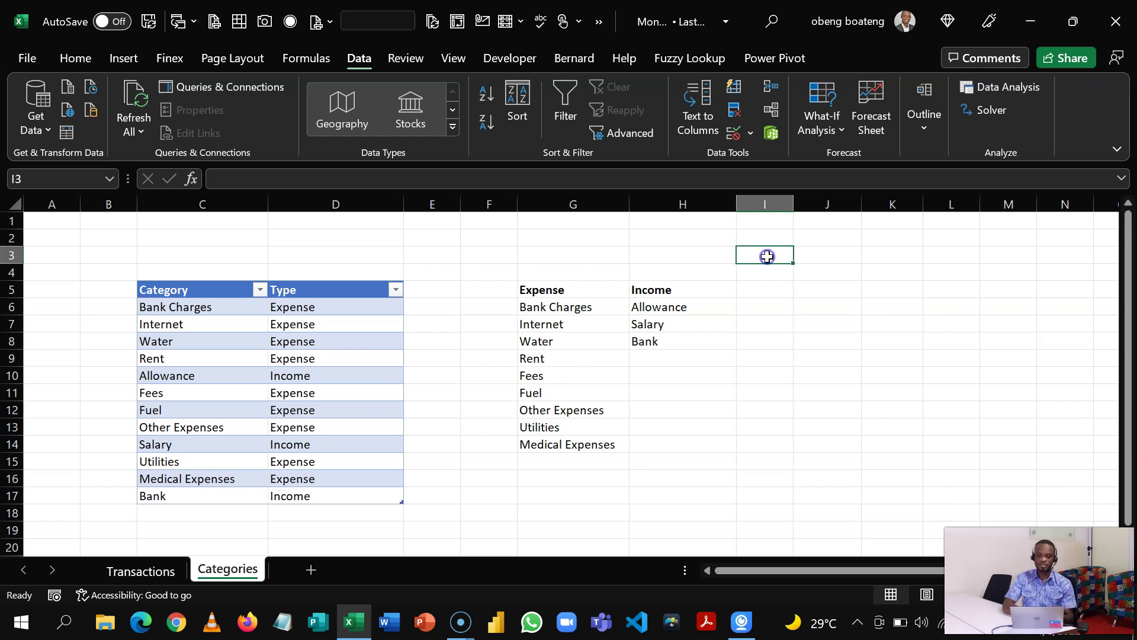
{"action": "type", "text": "iNCOME"}
{"action": "key", "text": "Return"}
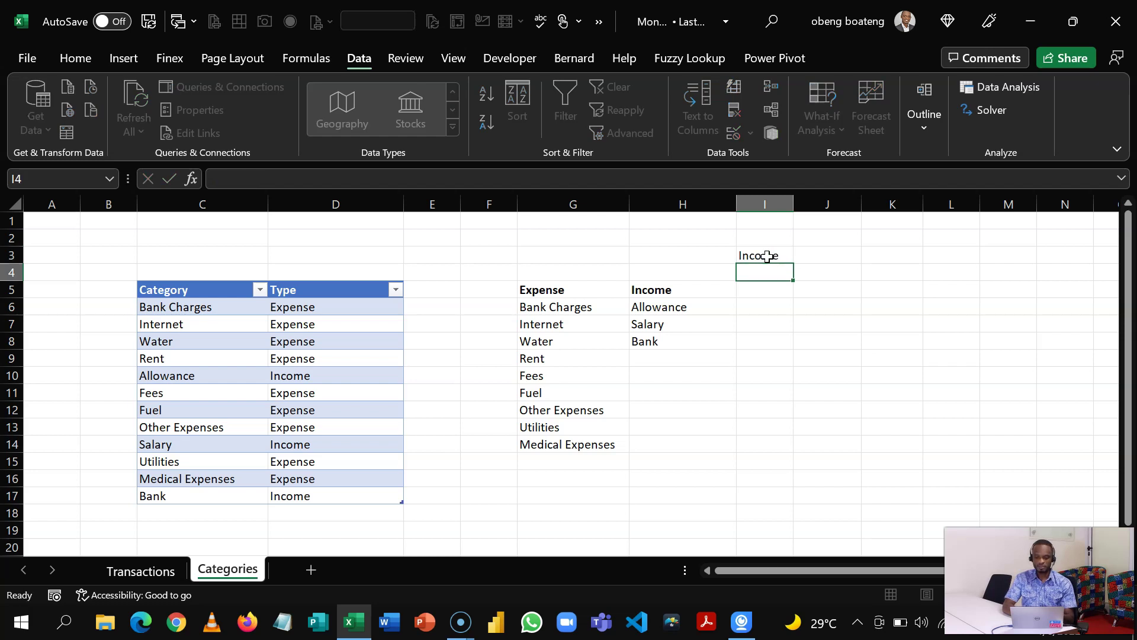
{"action": "left_click", "coordinate": [782, 256]}
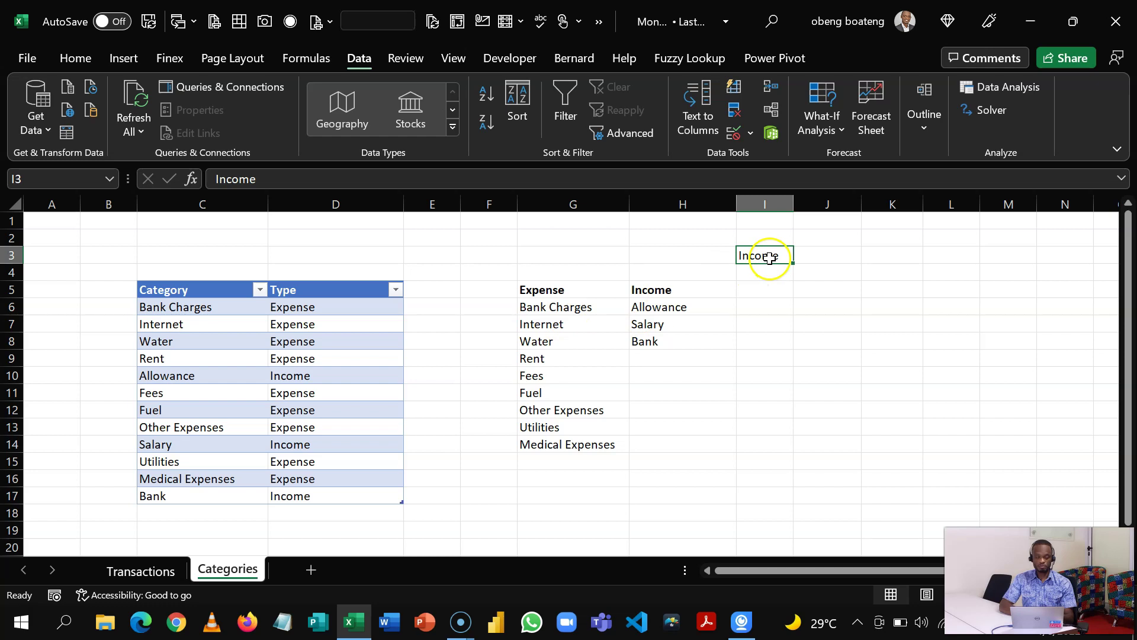
{"action": "left_click", "coordinate": [817, 303]}
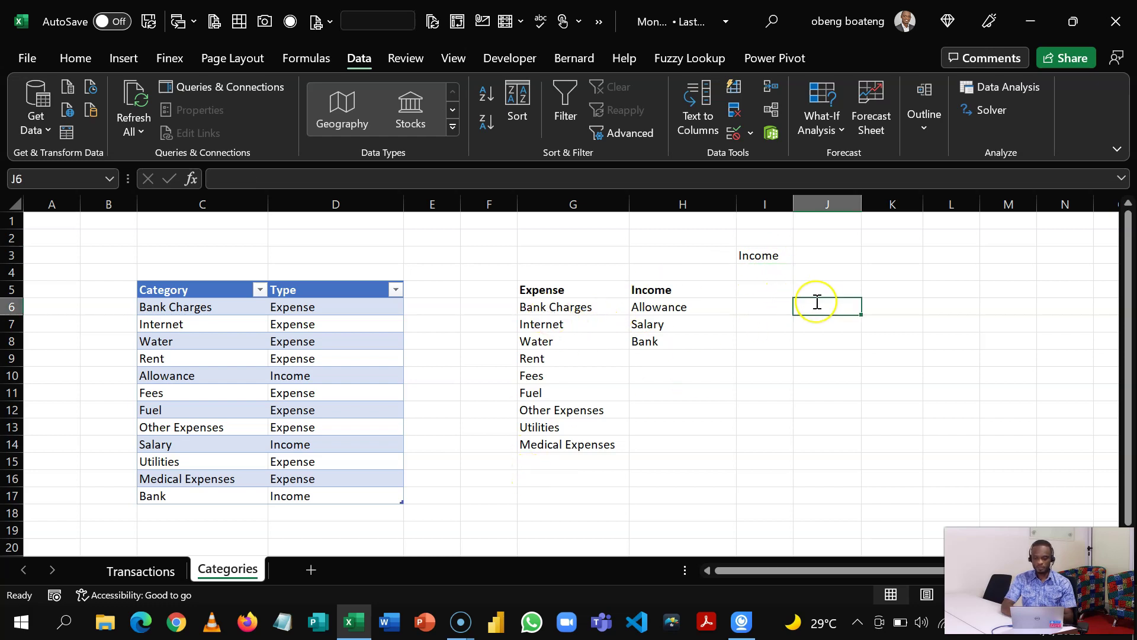
Enter =XLOOKUP(I3,G5#,G6:H6) in J6, which returns Allowance.
{"action": "type", "text": "=xl"}
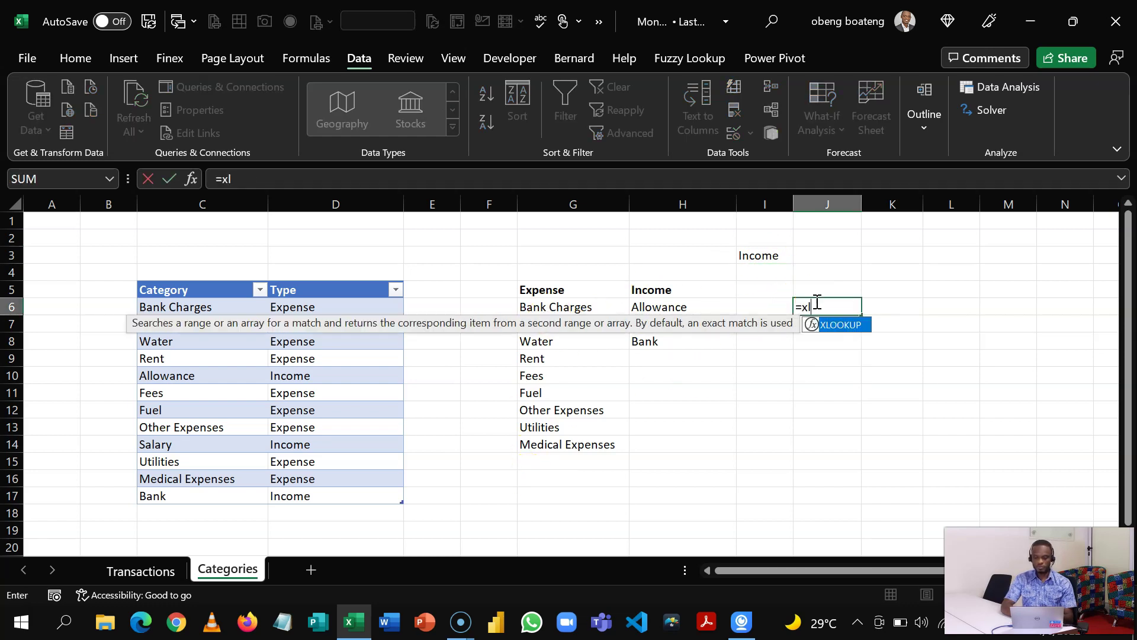
{"action": "key", "text": "Tab"}
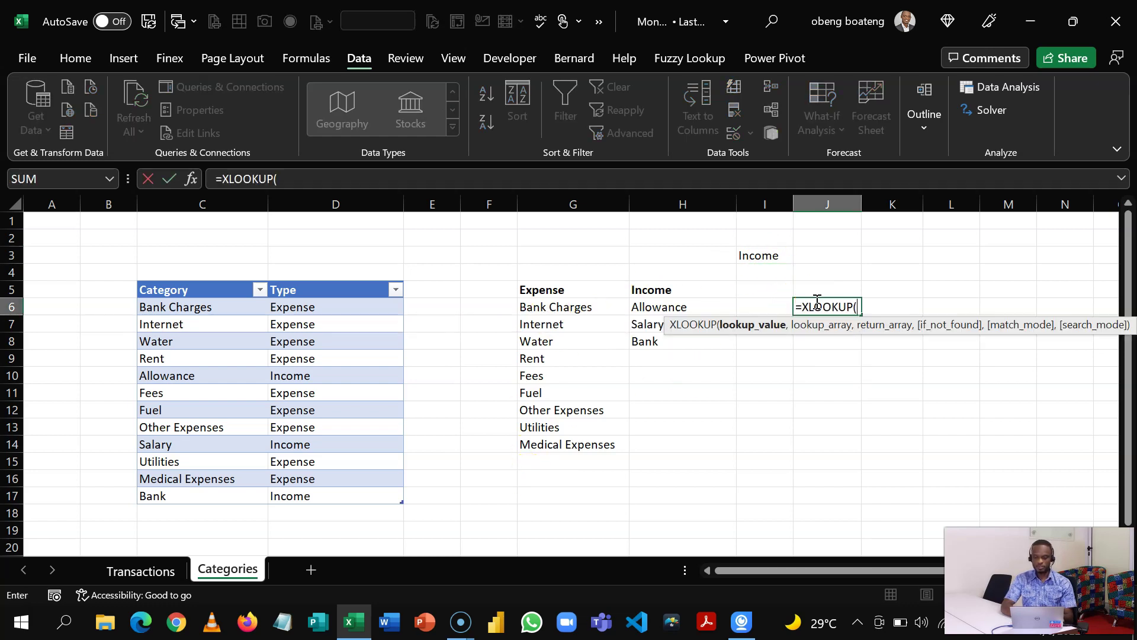
{"action": "left_click", "coordinate": [767, 254]}
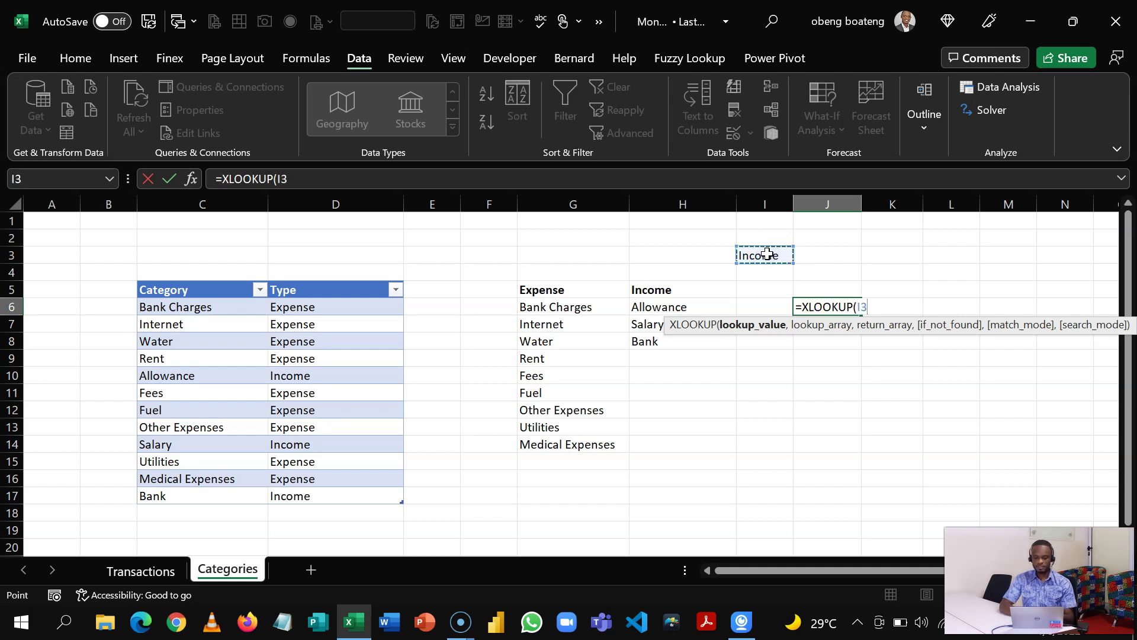
{"action": "type", "text": ","}
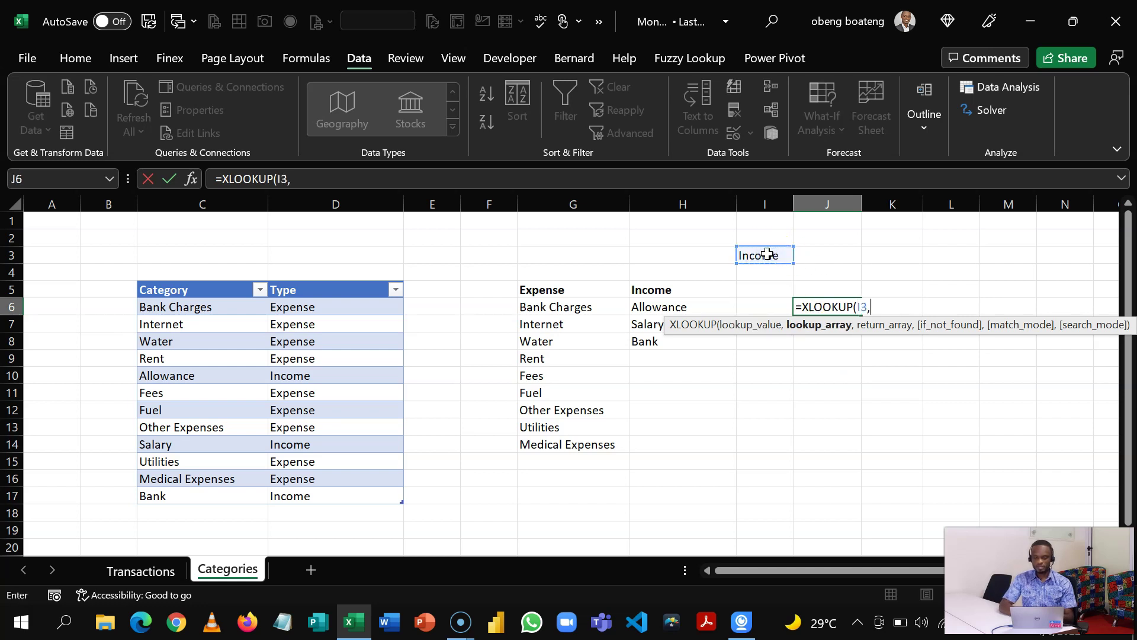
{"action": "left_click", "coordinate": [582, 292]}
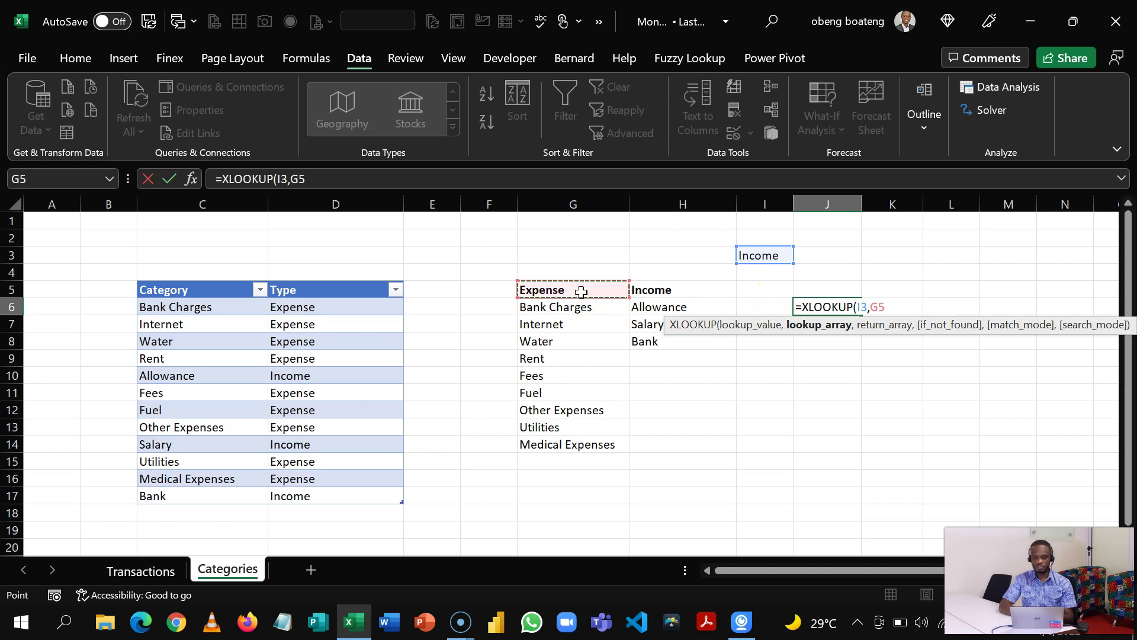
{"action": "type", "text": "#"}
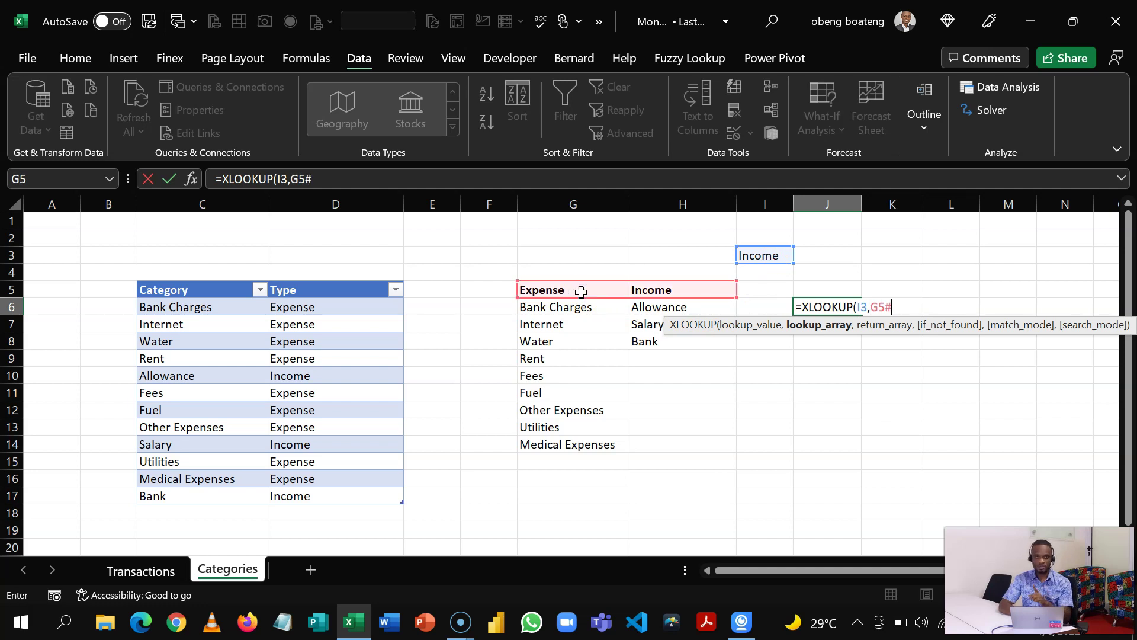
{"action": "type", "text": ","}
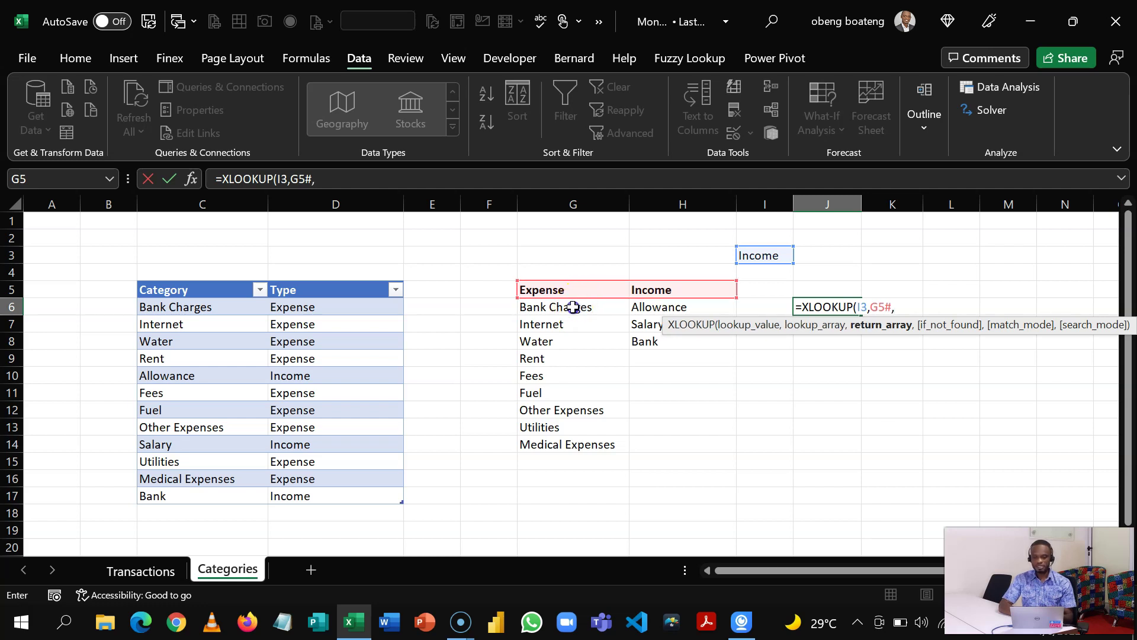
{"action": "left_click", "coordinate": [574, 307]}
{"action": "key", "text": "shift+Right"}
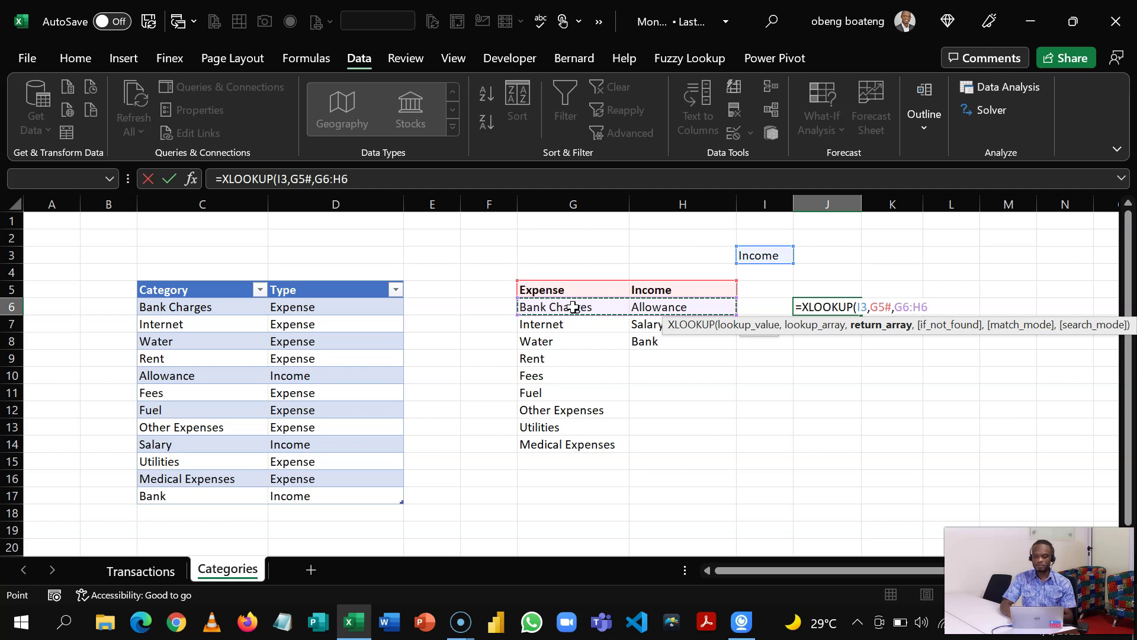
{"action": "type", "text": ")"}
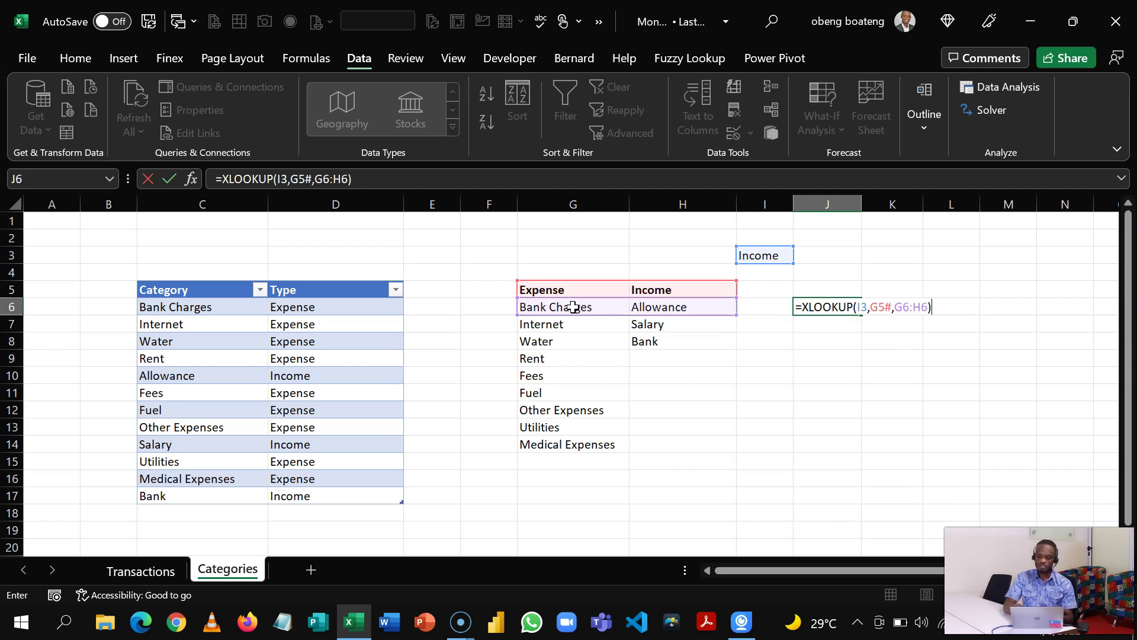
{"action": "key", "text": "Return"}
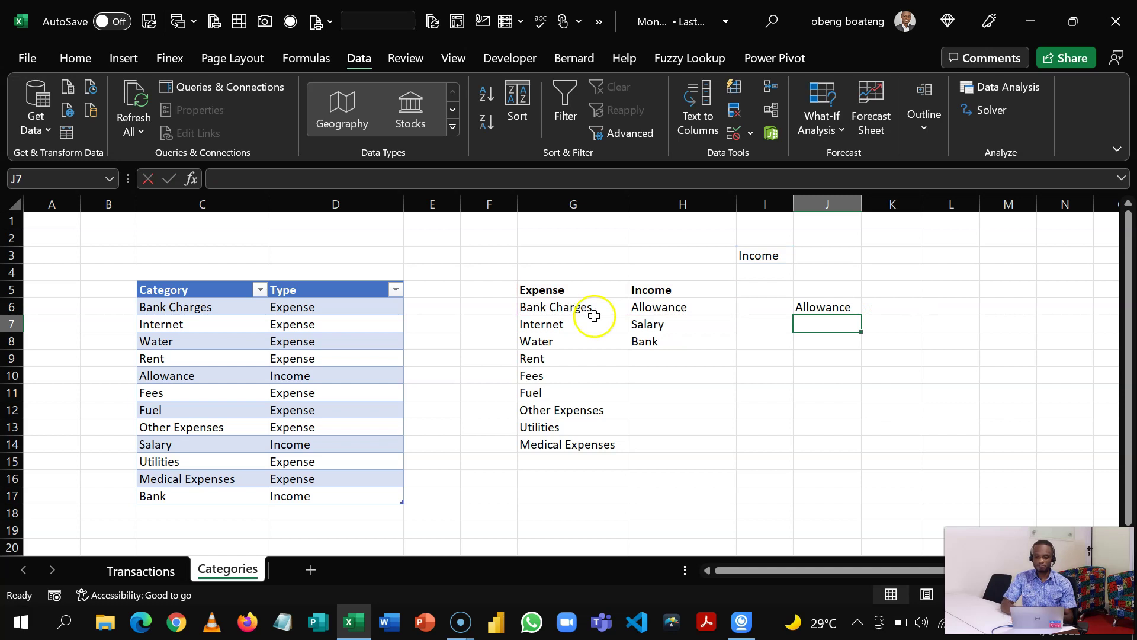
Add the # spill operator so J6 spills the full list, then change I3 to Expense.
{"action": "left_click", "coordinate": [811, 305]}
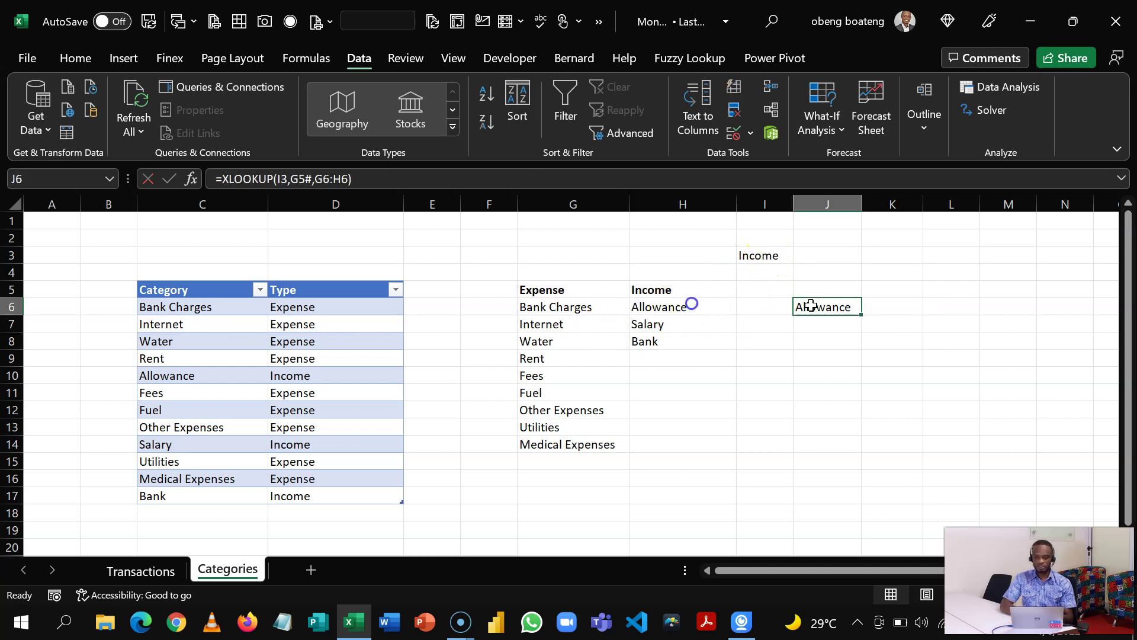
{"action": "double_click", "coordinate": [811, 306]}
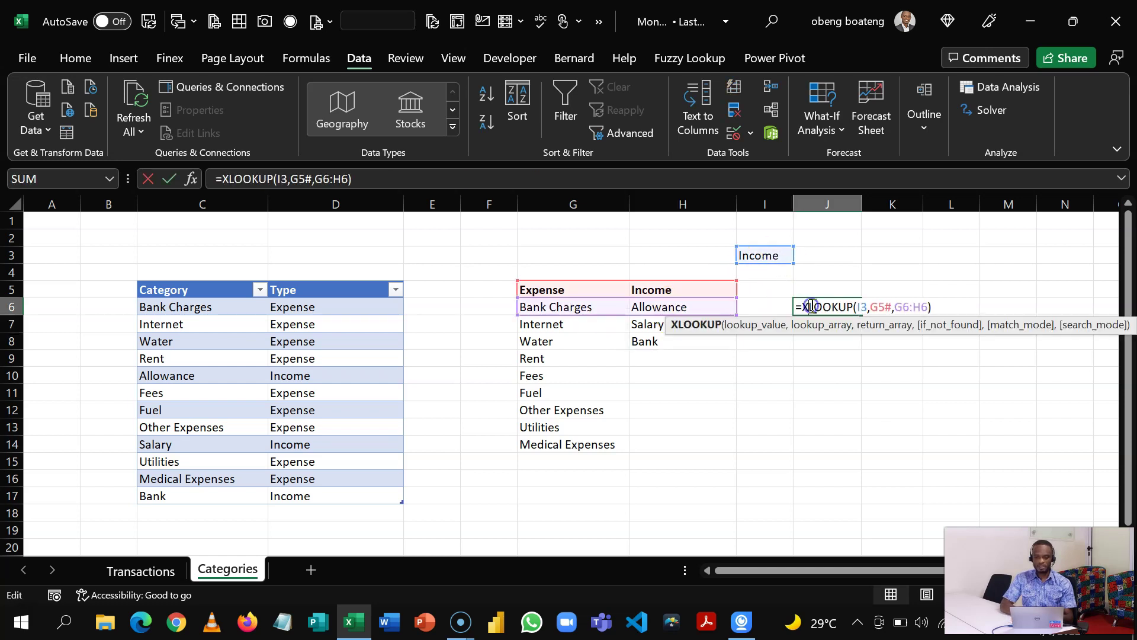
{"action": "left_click", "coordinate": [942, 306]}
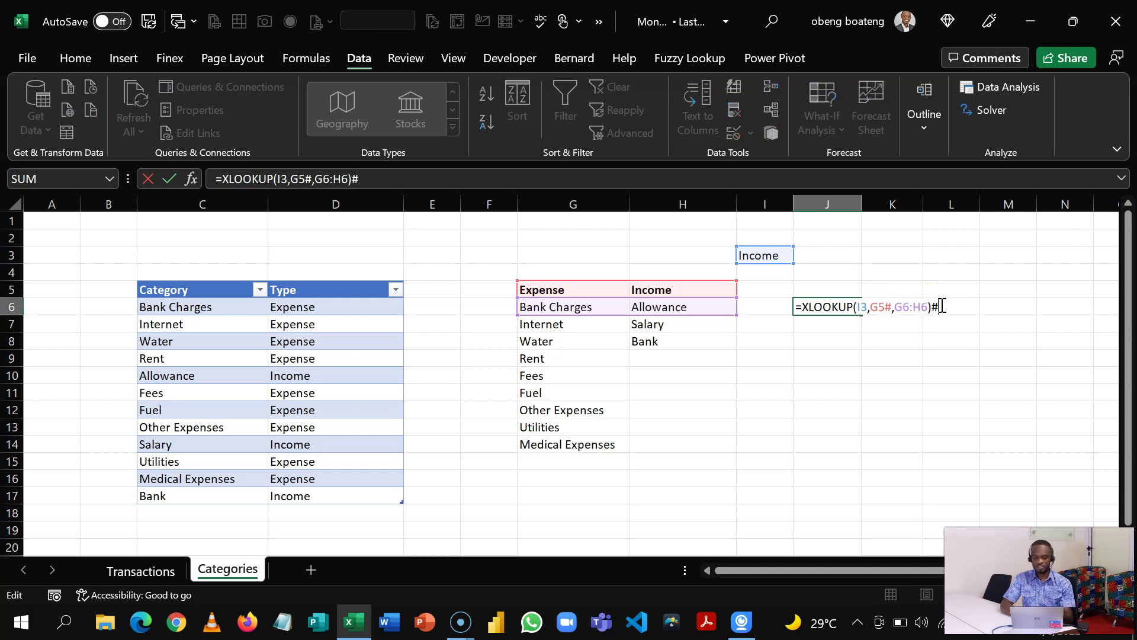
{"action": "key", "text": "Return"}
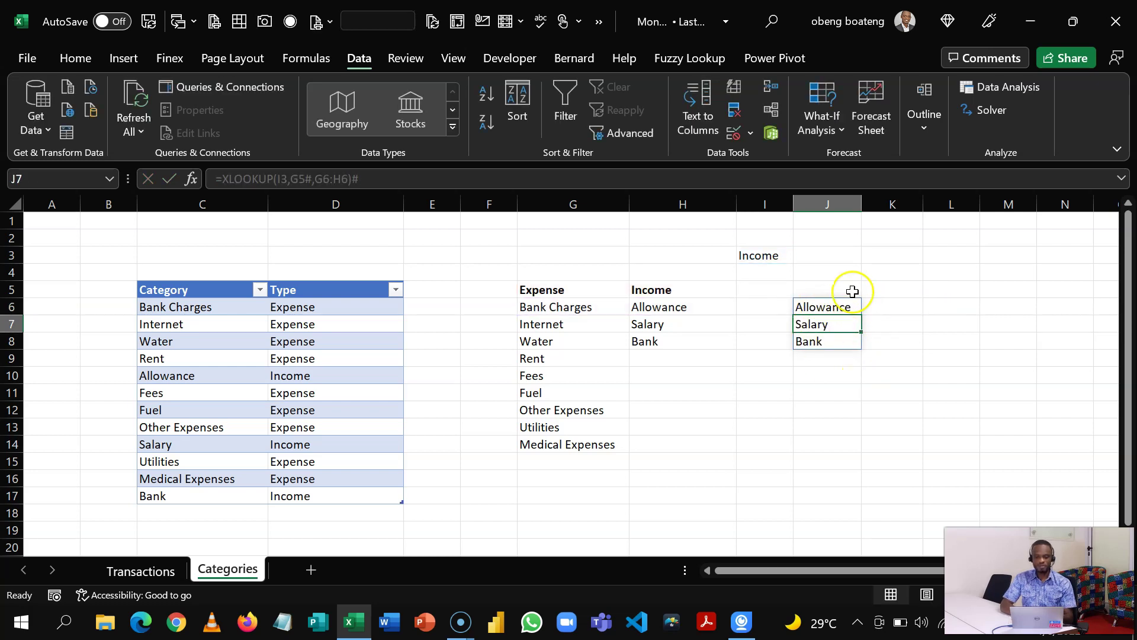
{"action": "left_click", "coordinate": [774, 255]}
{"action": "type", "text": "Expens"}
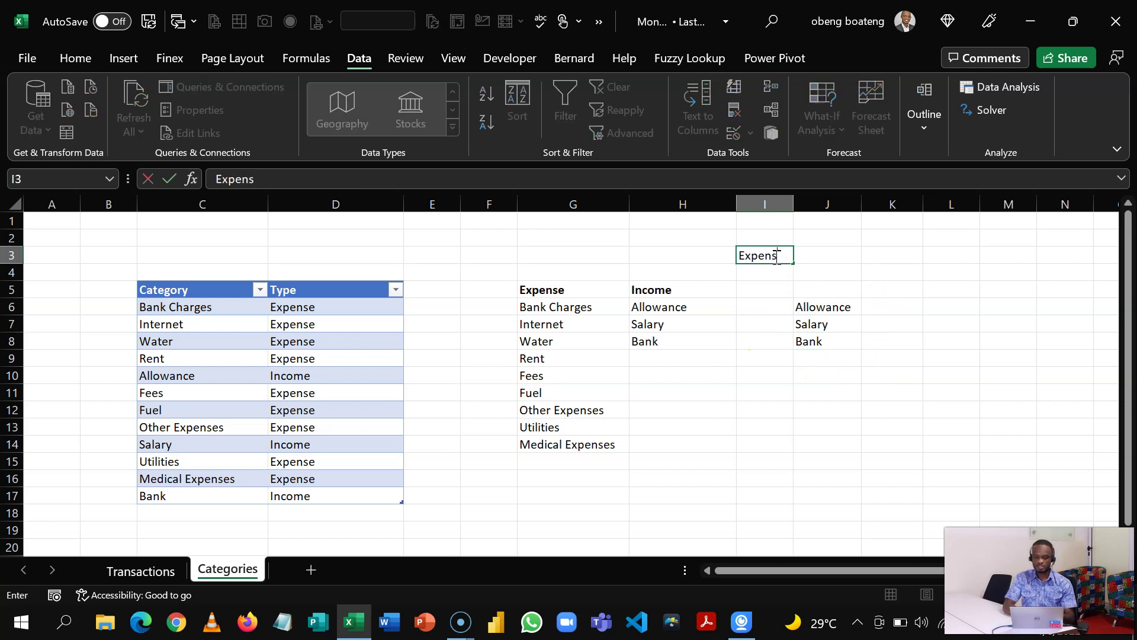
{"action": "type", "text": "e"}
{"action": "key", "text": "Return"}
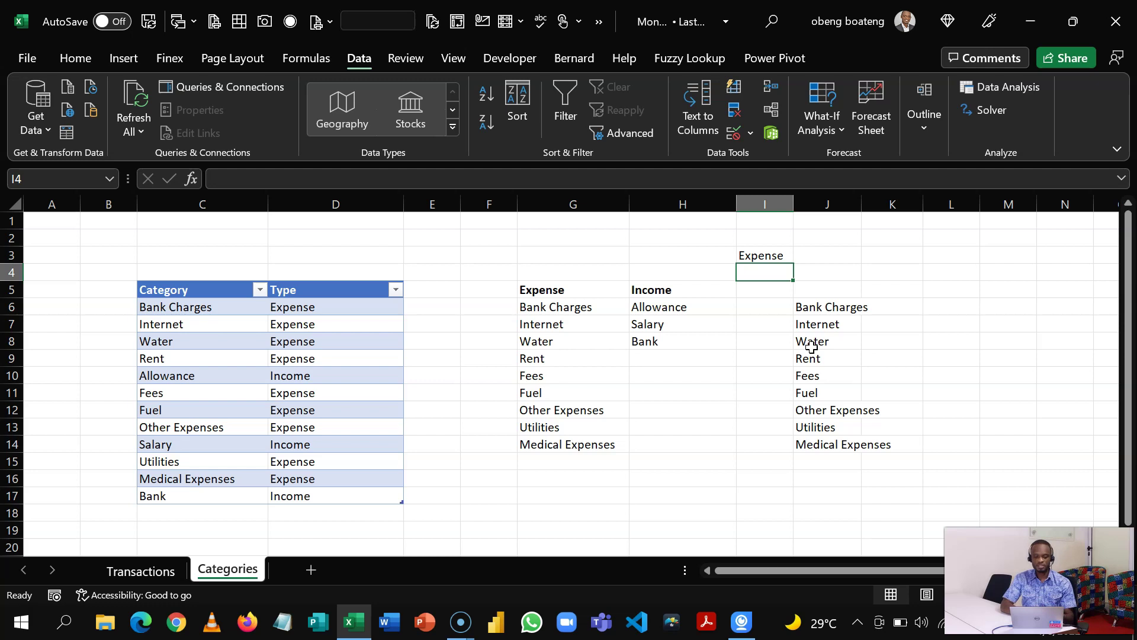
On the Transactions sheet, select the Type entries from D6 to the end of the table.
{"action": "left_click", "coordinate": [151, 570]}
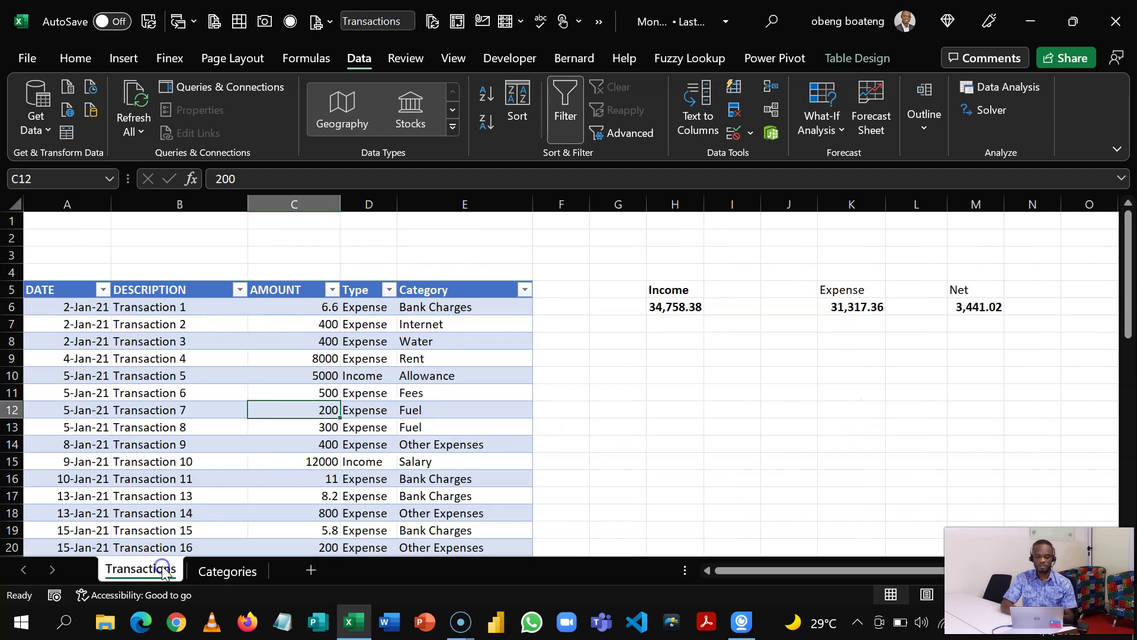
{"action": "left_click", "coordinate": [458, 309]}
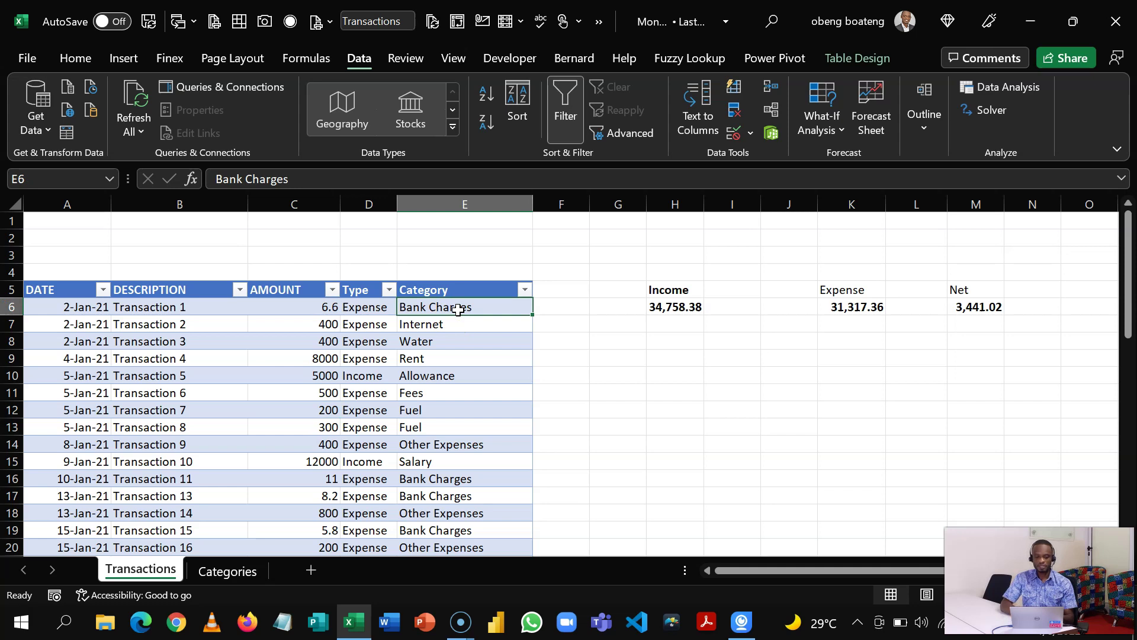
{"action": "left_click", "coordinate": [376, 309]}
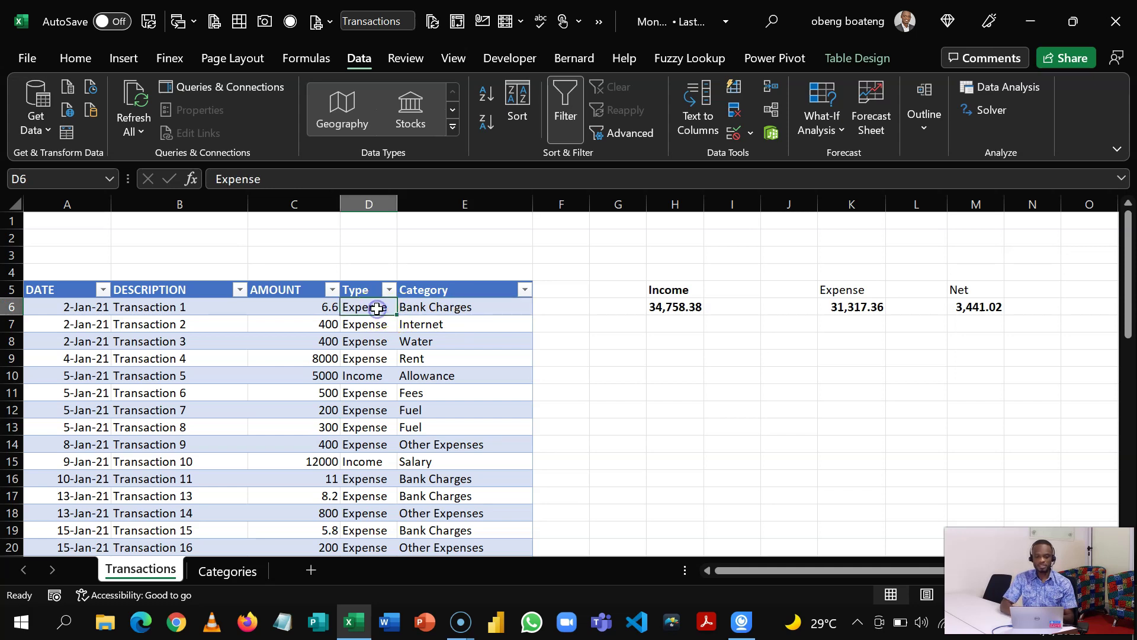
{"action": "key", "text": "ctrl+shift+Down"}
{"action": "key", "text": "ctrl+BackSpace"}
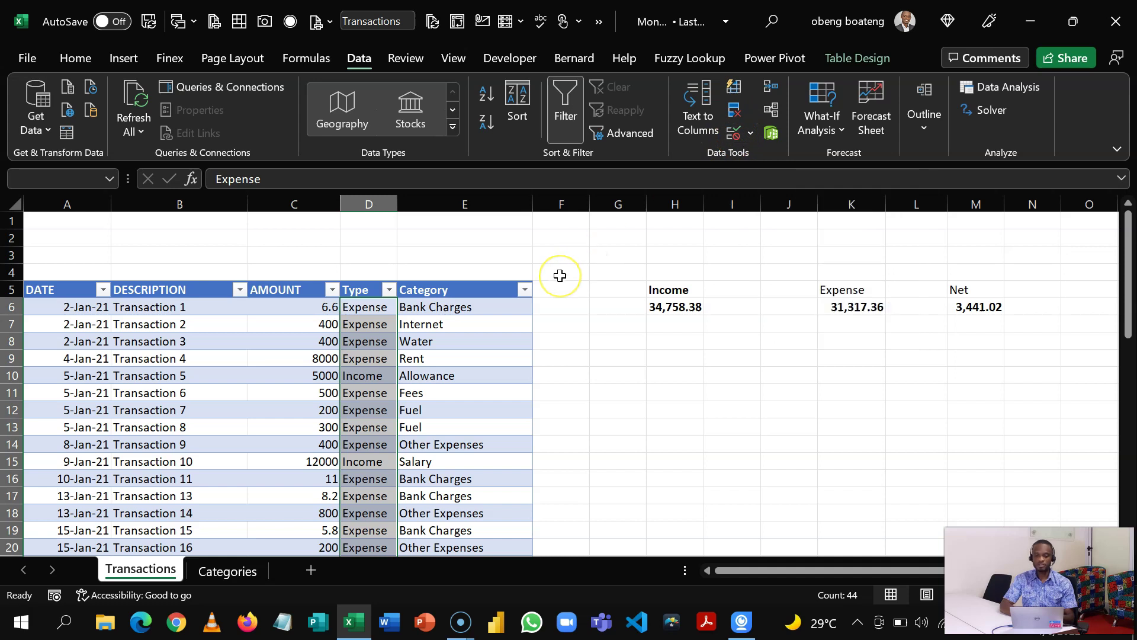
Apply List data validation with source Expense,Income to the selected Type cells.
{"action": "key", "text": "alt"}
{"action": "key", "text": "d"}
{"action": "key", "text": "l"}
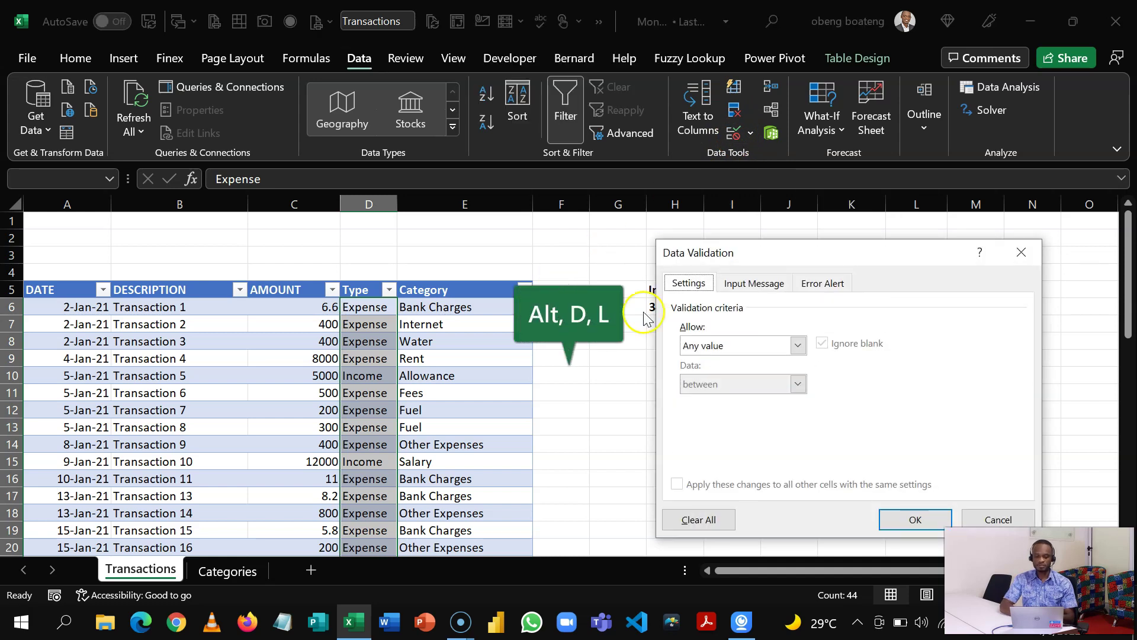
{"action": "left_click", "coordinate": [798, 346]}
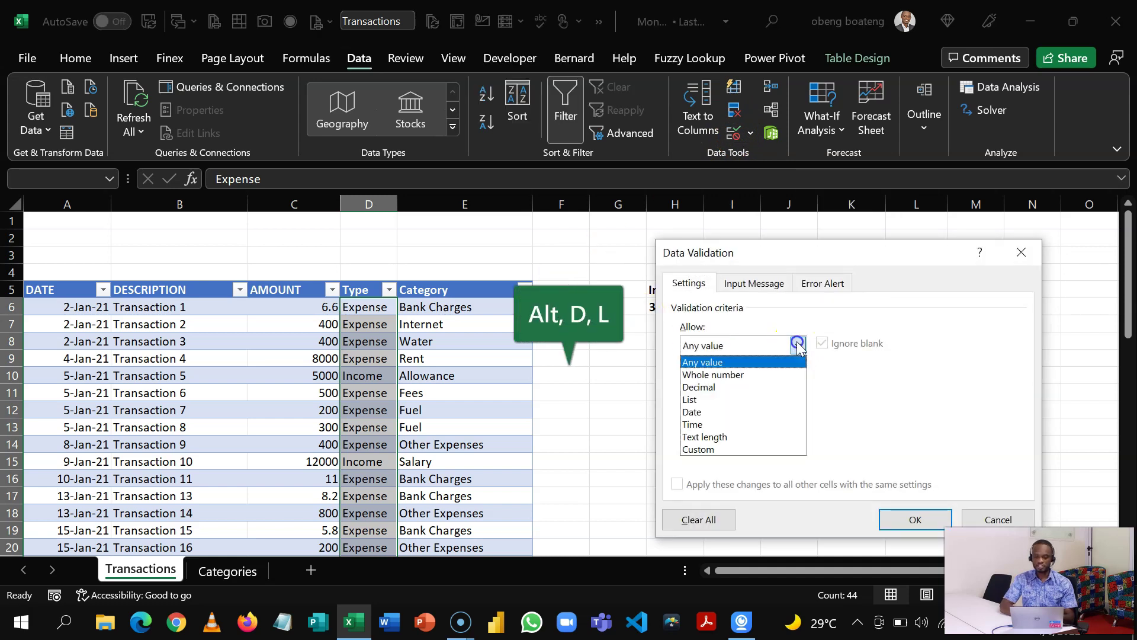
{"action": "left_click", "coordinate": [722, 398]}
{"action": "left_click", "coordinate": [722, 422]}
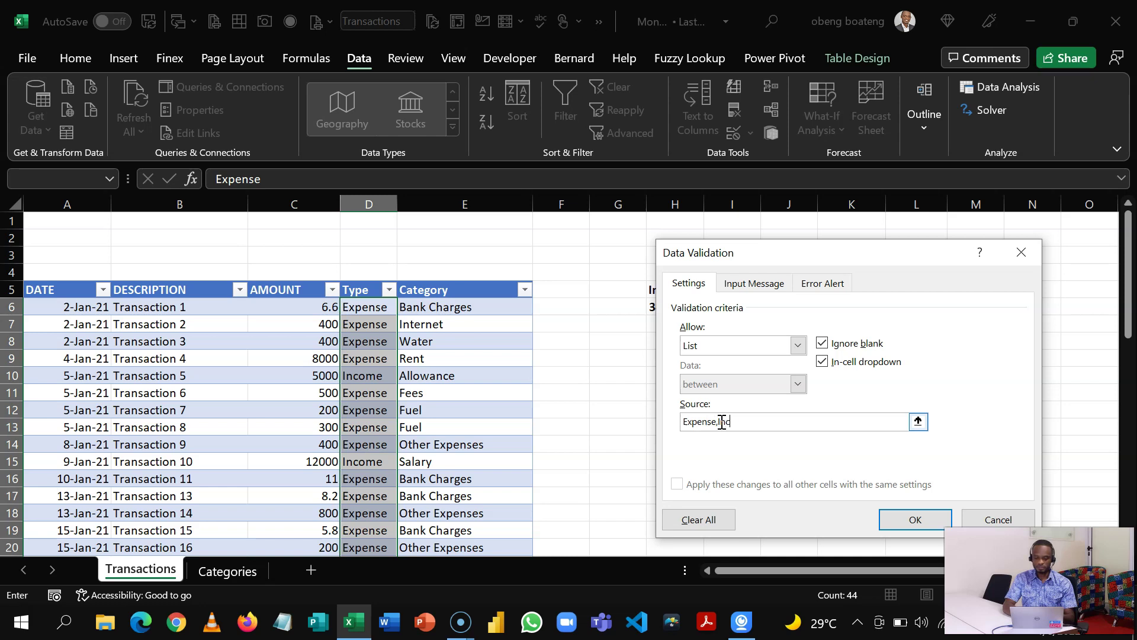
{"action": "left_click", "coordinate": [885, 517]}
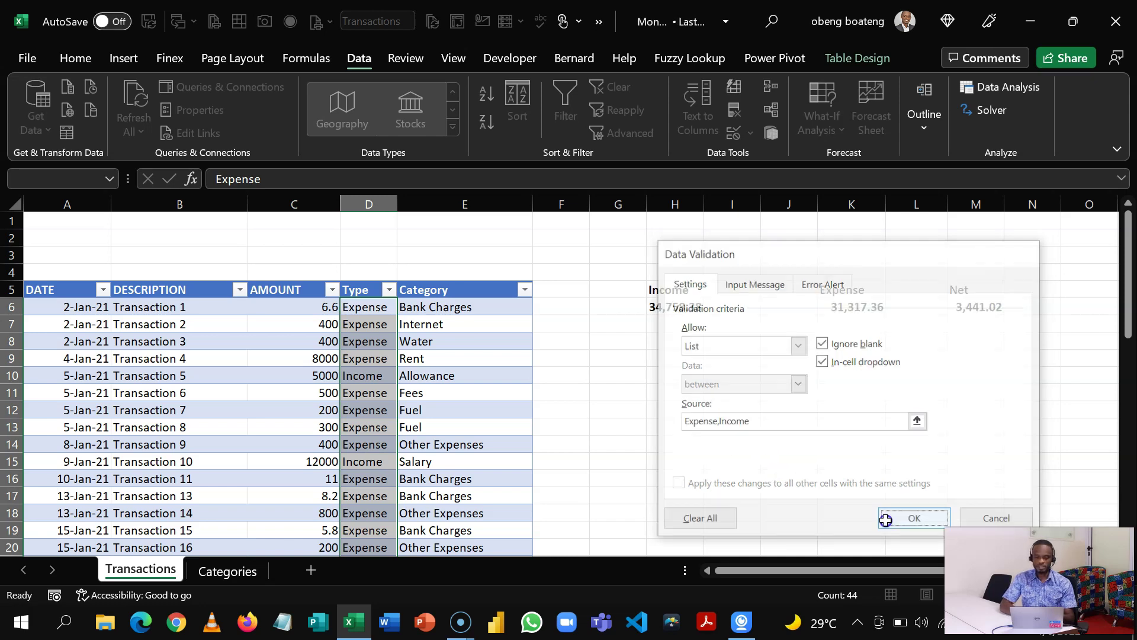
Test D6's new drop-down, keeping Expense, then select Category cell E6.
{"action": "left_click", "coordinate": [405, 307]}
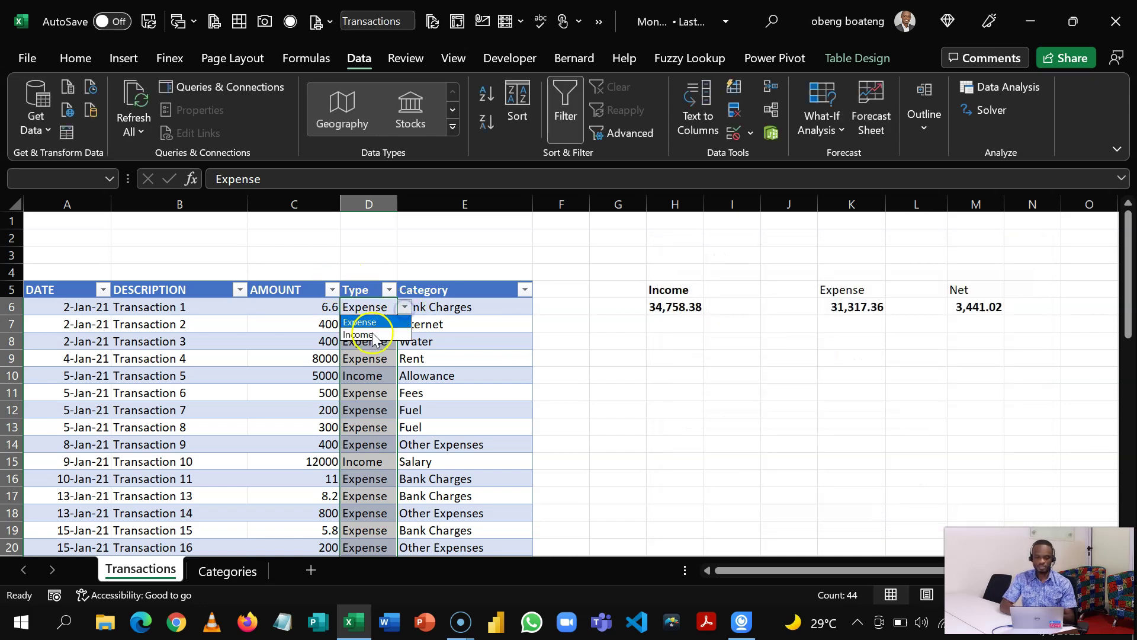
{"action": "left_click", "coordinate": [379, 325]}
{"action": "left_click", "coordinate": [451, 318]}
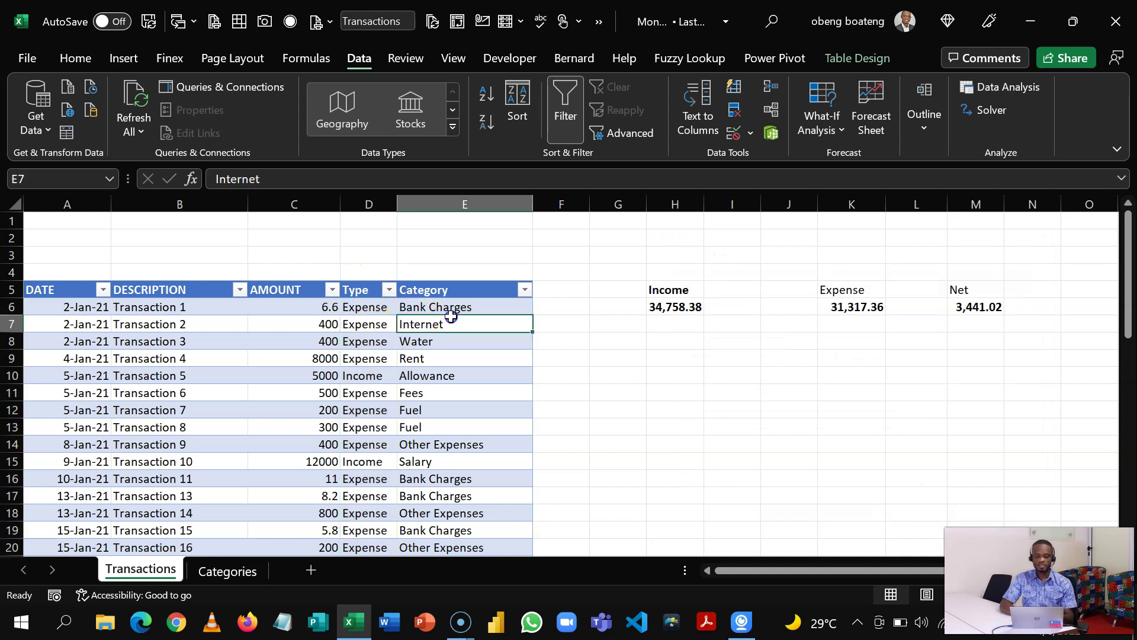
{"action": "left_click", "coordinate": [453, 308]}
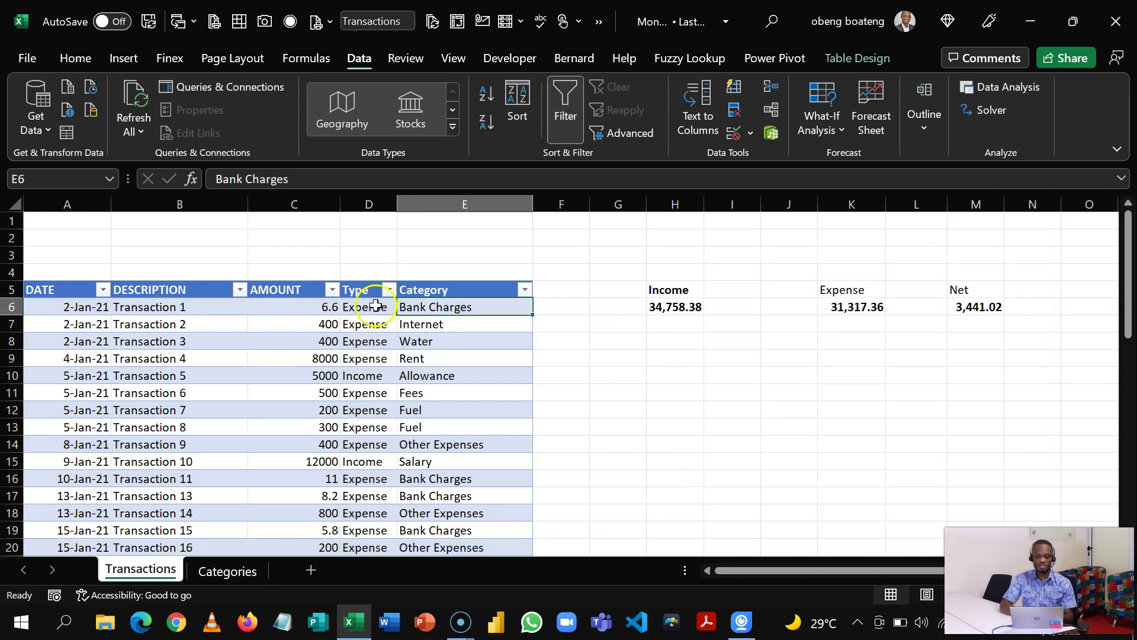
{"action": "left_click", "coordinate": [454, 305]}
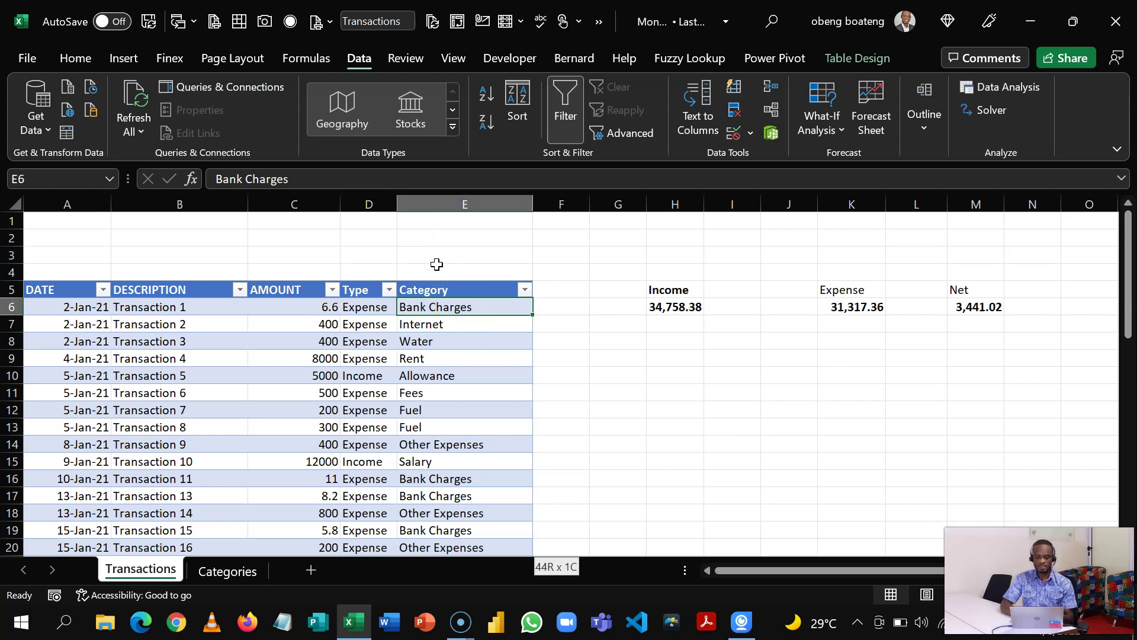
Select the Category column down to the table's end and set its Data Validation to allow a List.
{"action": "key", "text": "ctrl+shift+Down"}
{"action": "key", "text": "ctrl+BackSpace"}
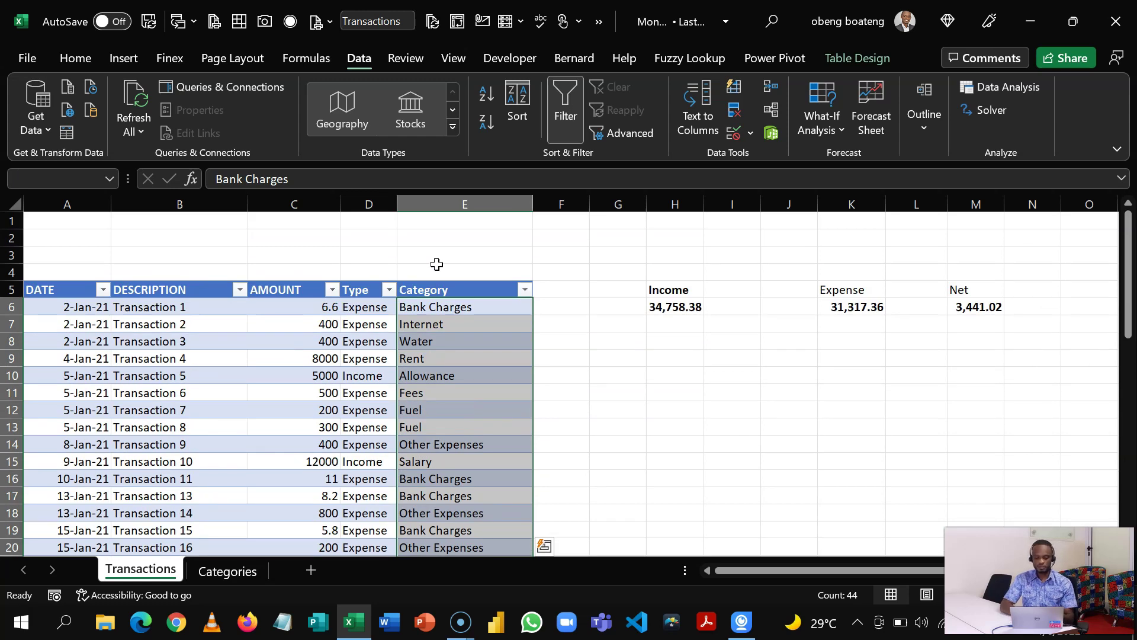
{"action": "key", "text": "alt+a"}
{"action": "key", "text": "v"}
{"action": "key", "text": "v"}
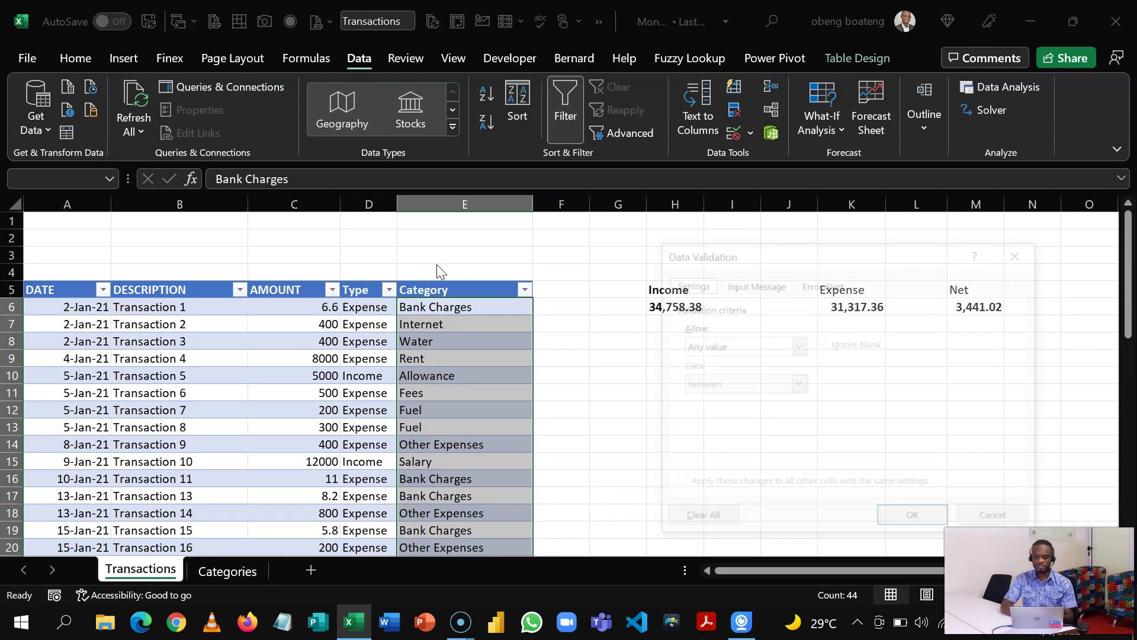
{"action": "left_click", "coordinate": [797, 345]}
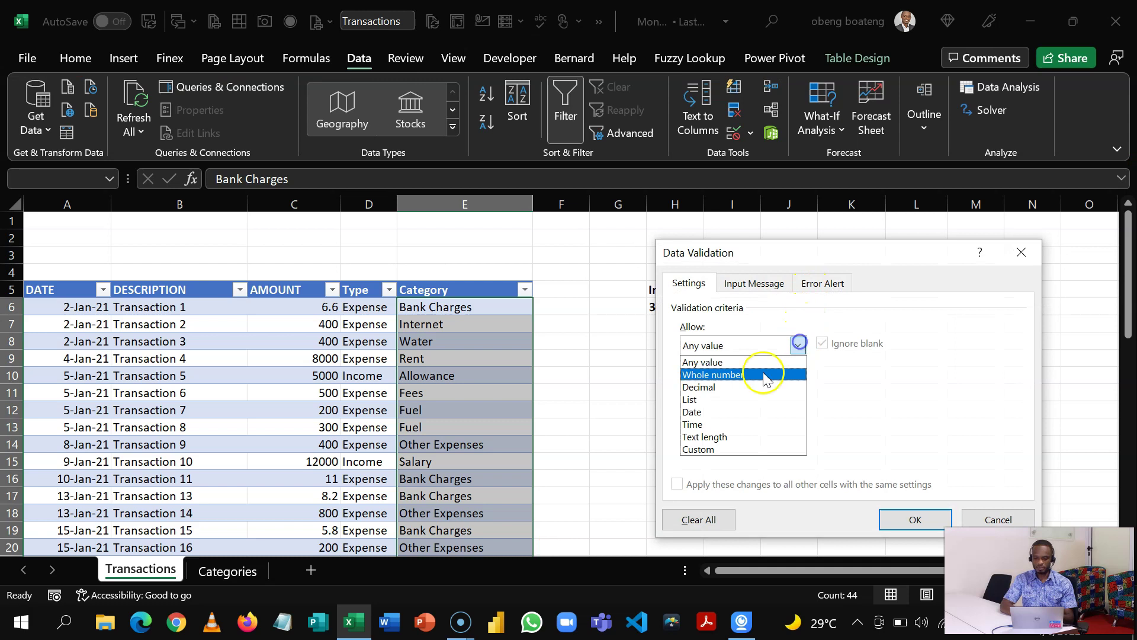
{"action": "left_click", "coordinate": [739, 398]}
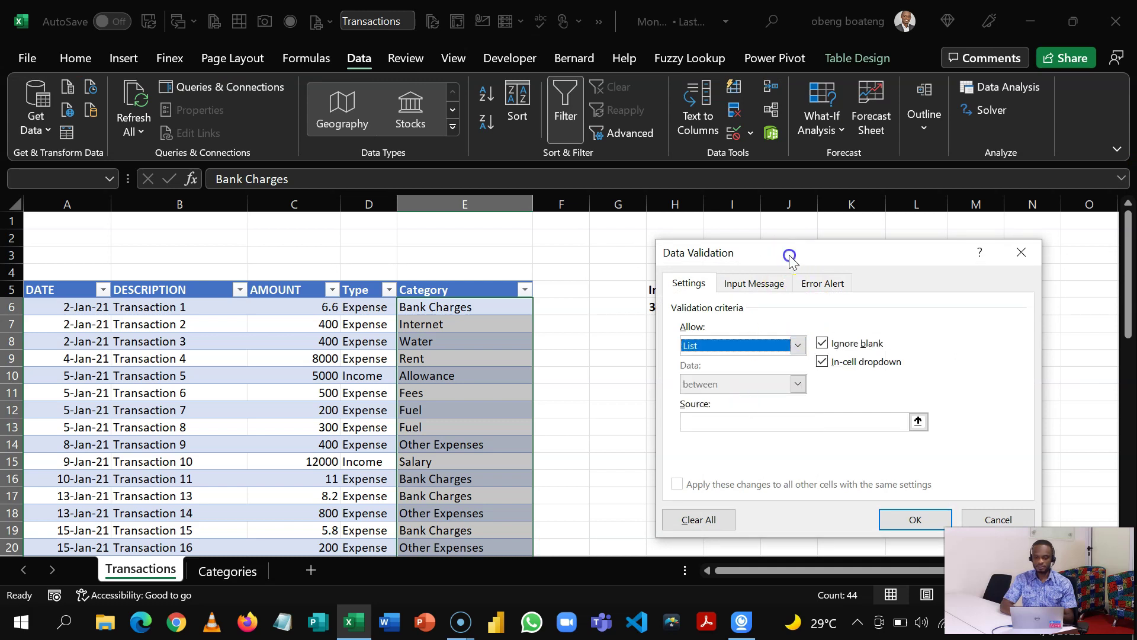
{"action": "left_click_drag", "start_coordinate": [789, 253], "coordinate": [725, 165]}
Enter the list source =XLOOKUP($D6,Categories!$G$5:$H$5,Categories!$G$6:$H$6)# and apply it.
{"action": "left_click", "coordinate": [720, 330]}
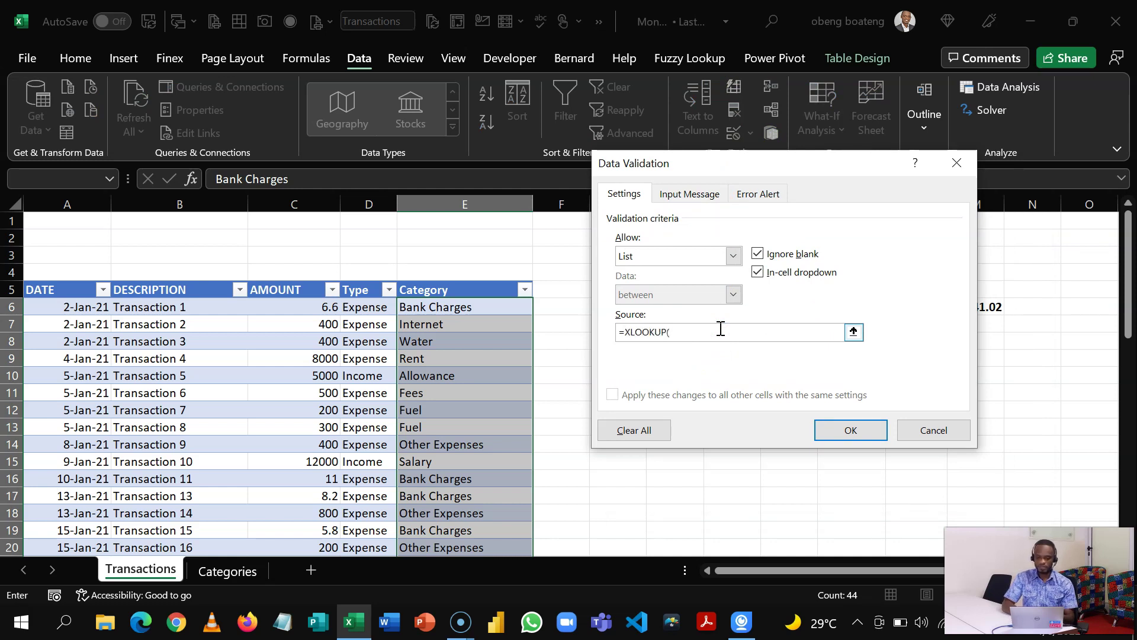
{"action": "left_click", "coordinate": [372, 308]}
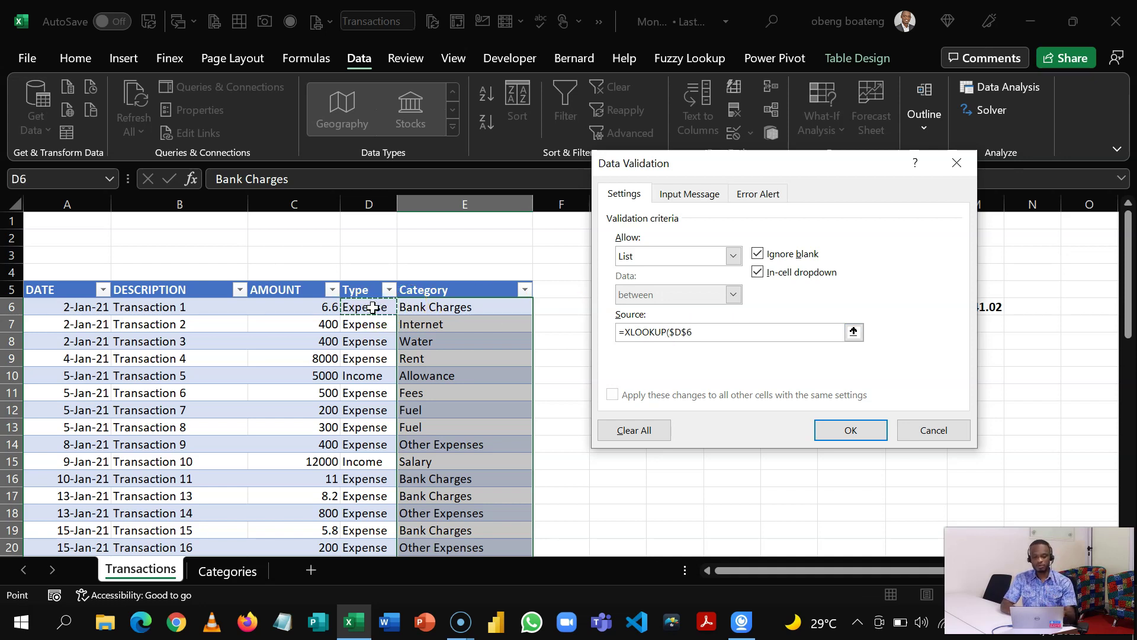
{"action": "key", "text": "F4"}
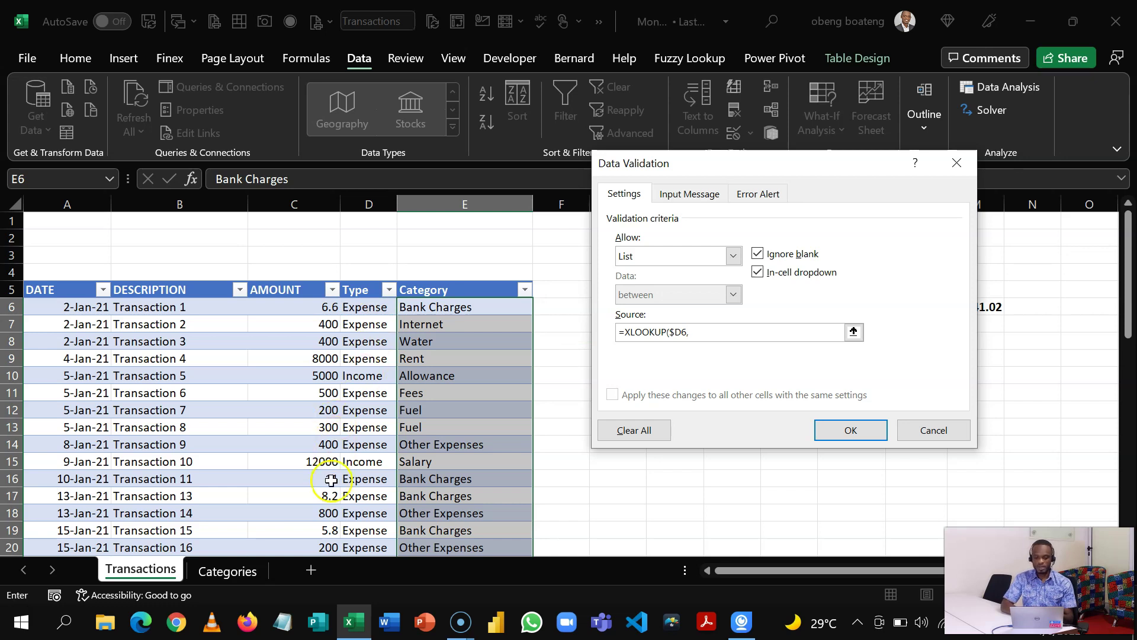
{"action": "left_click", "coordinate": [227, 578]}
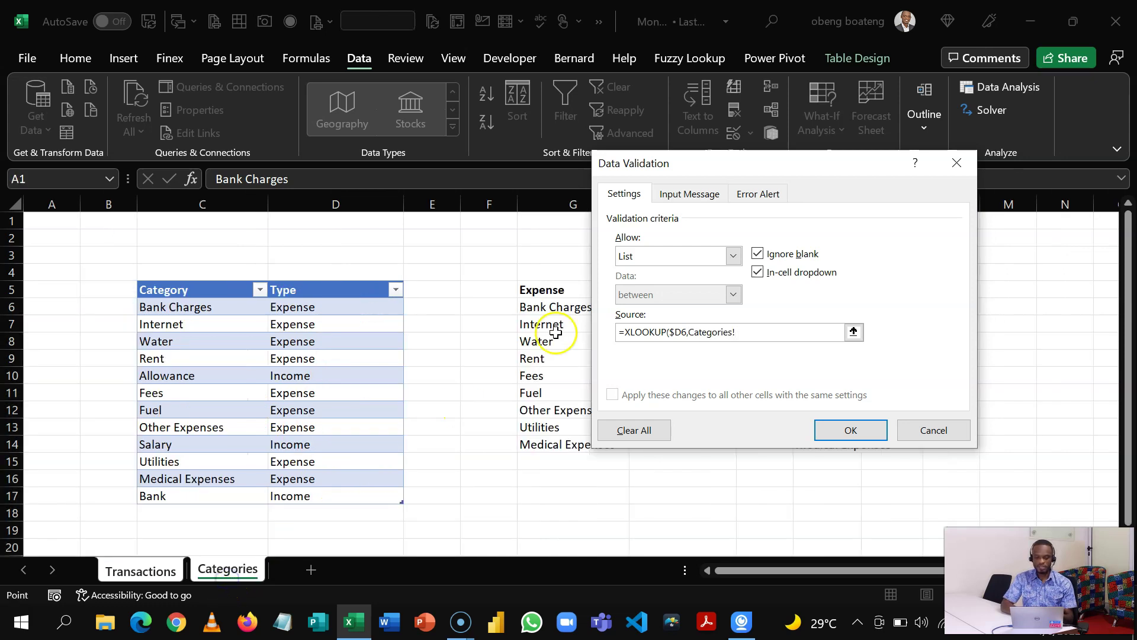
{"action": "left_click_drag", "start_coordinate": [733, 171], "coordinate": [897, 260]}
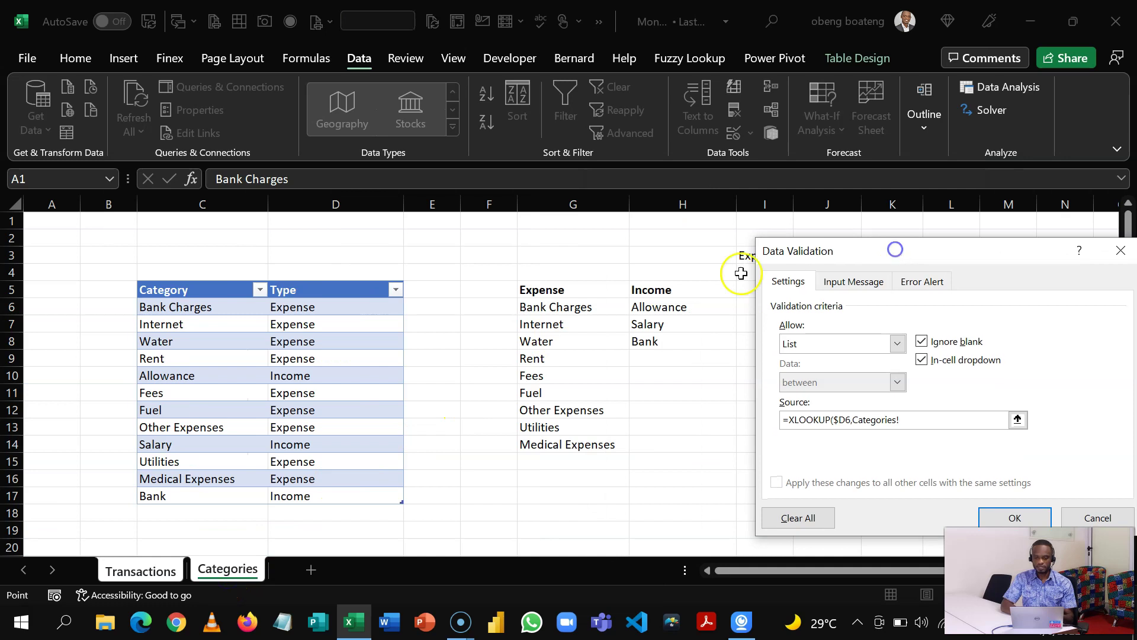
{"action": "left_click", "coordinate": [602, 293]}
{"action": "key", "text": "shift+Right"}
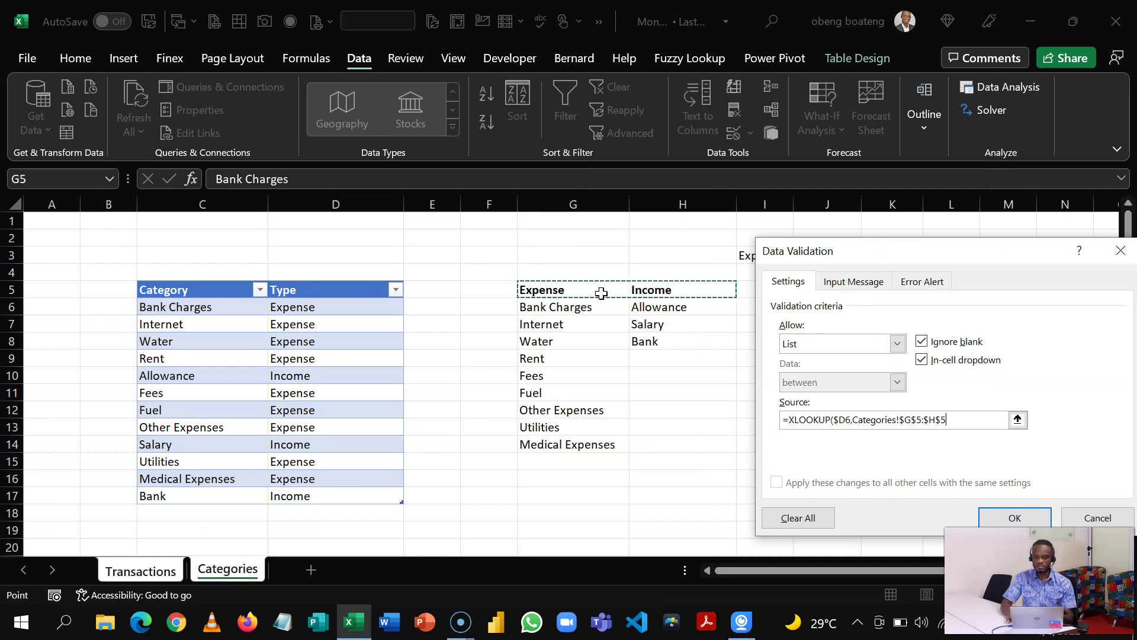
{"action": "left_click", "coordinate": [921, 280]}
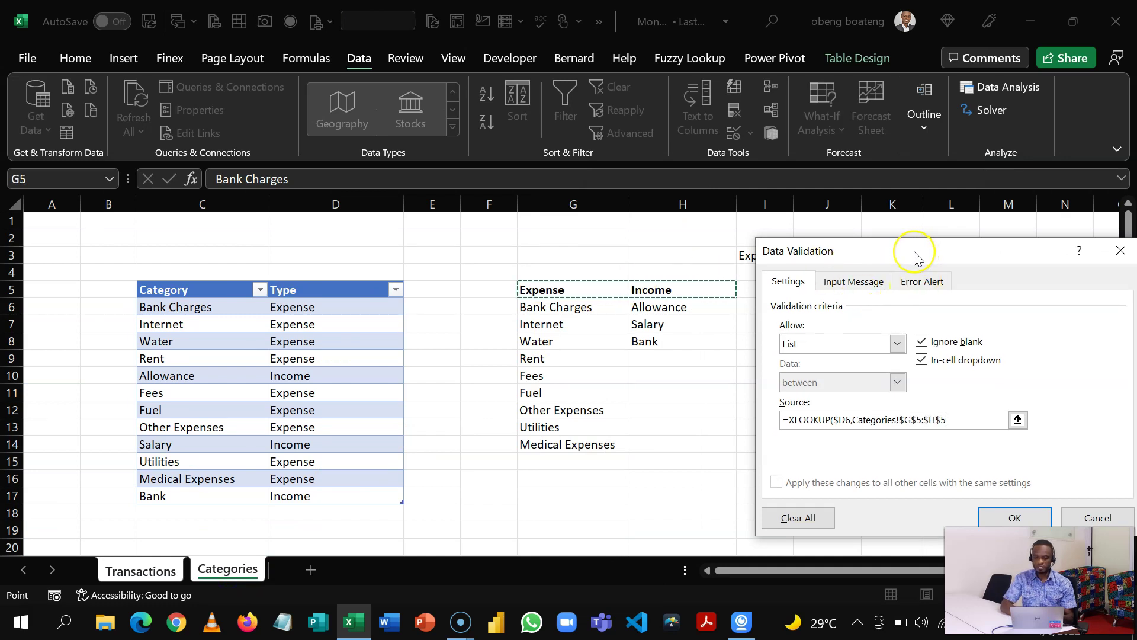
{"action": "type", "text": ","}
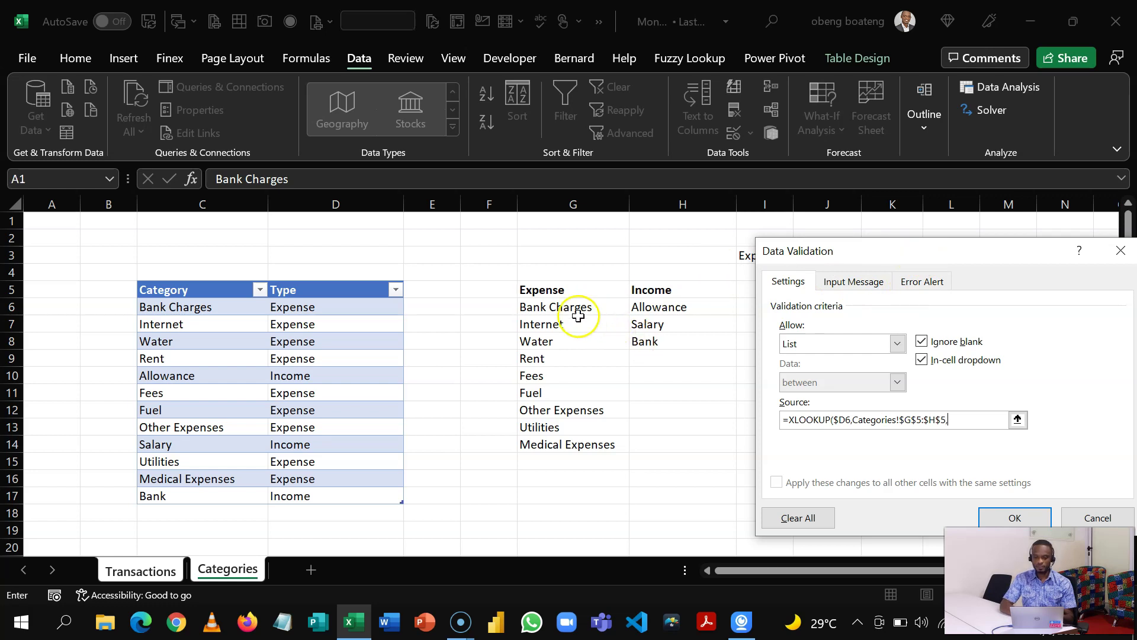
{"action": "left_click_drag", "start_coordinate": [574, 305], "coordinate": [652, 303]}
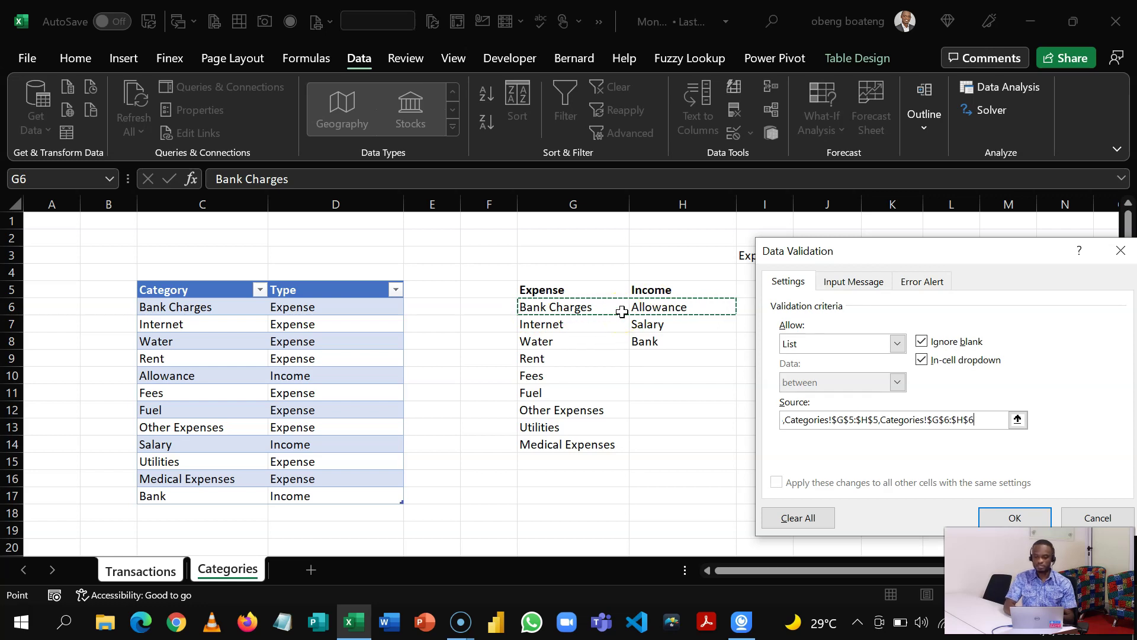
{"action": "type", "text": ")#"}
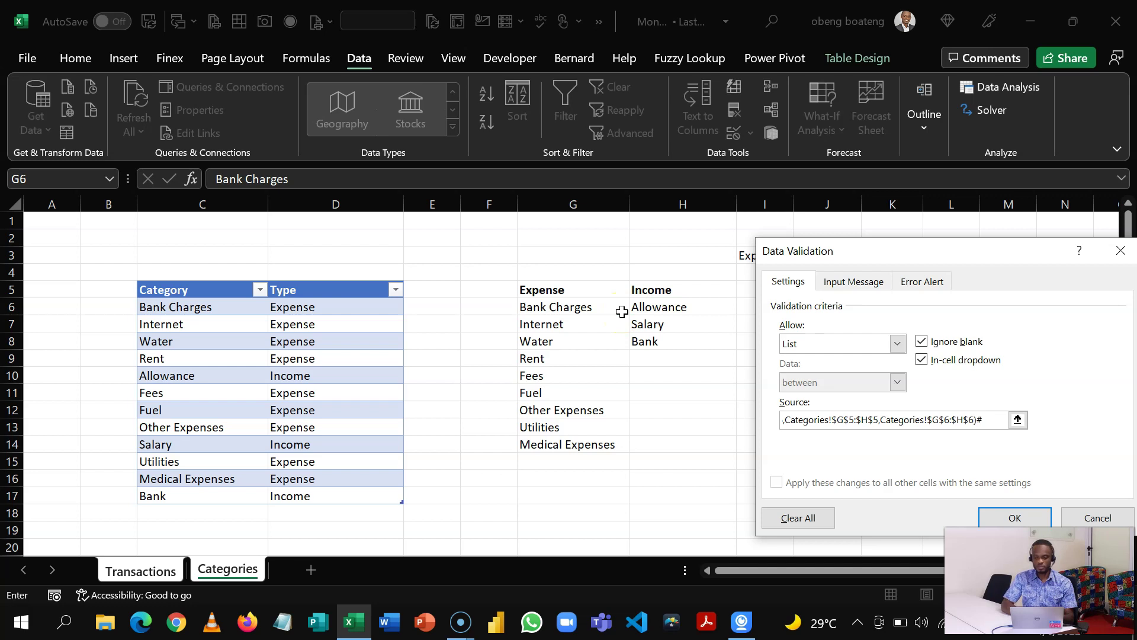
{"action": "left_click", "coordinate": [991, 519]}
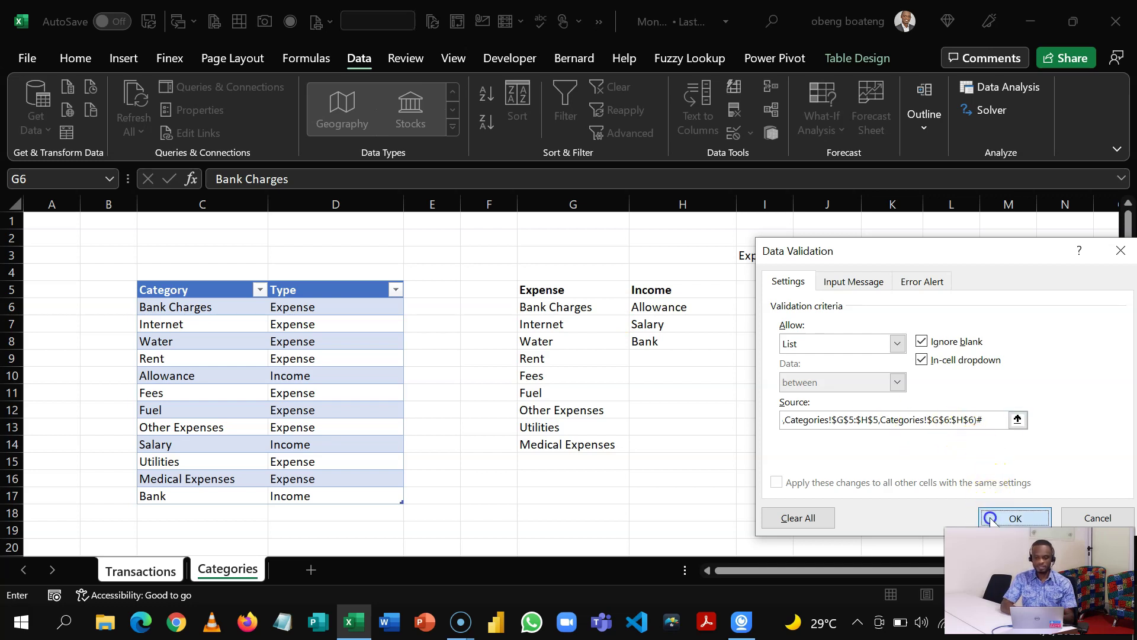
Check Transaction 1's current category choices in E6 without changing anything.
{"action": "left_click", "coordinate": [369, 305]}
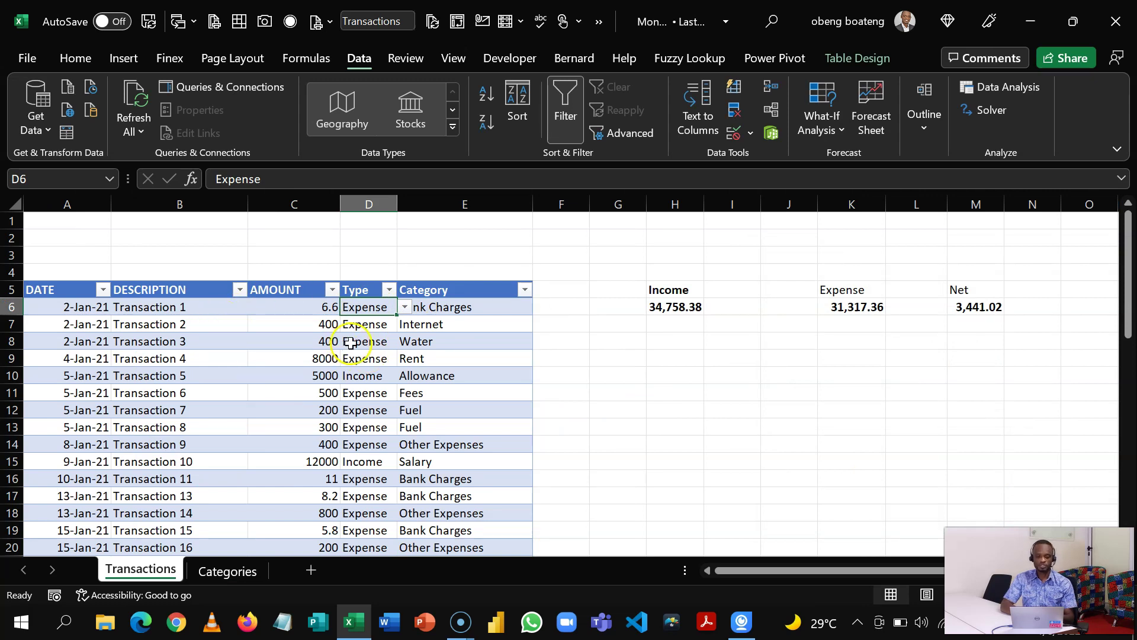
{"action": "left_click", "coordinate": [436, 306]}
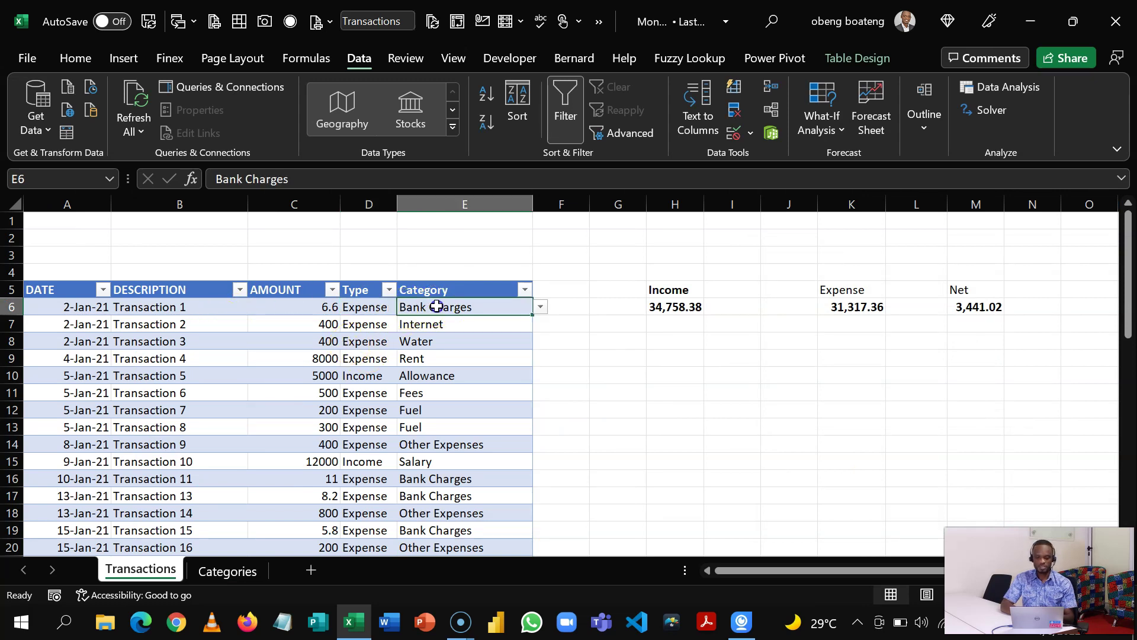
{"action": "left_click", "coordinate": [540, 306]}
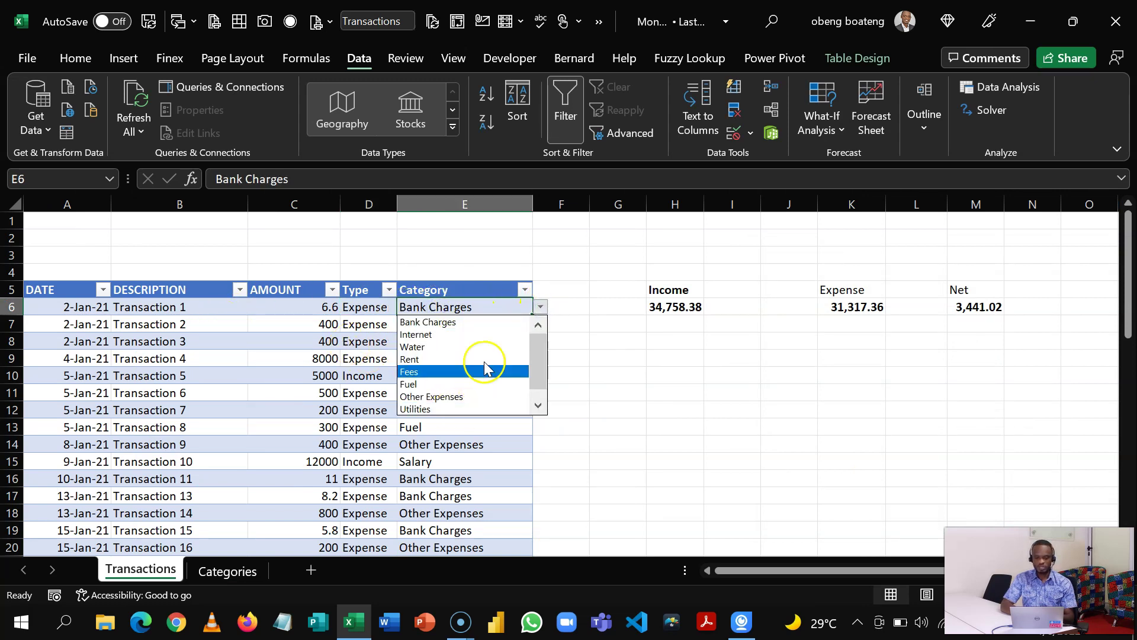
{"action": "left_click", "coordinate": [375, 305]}
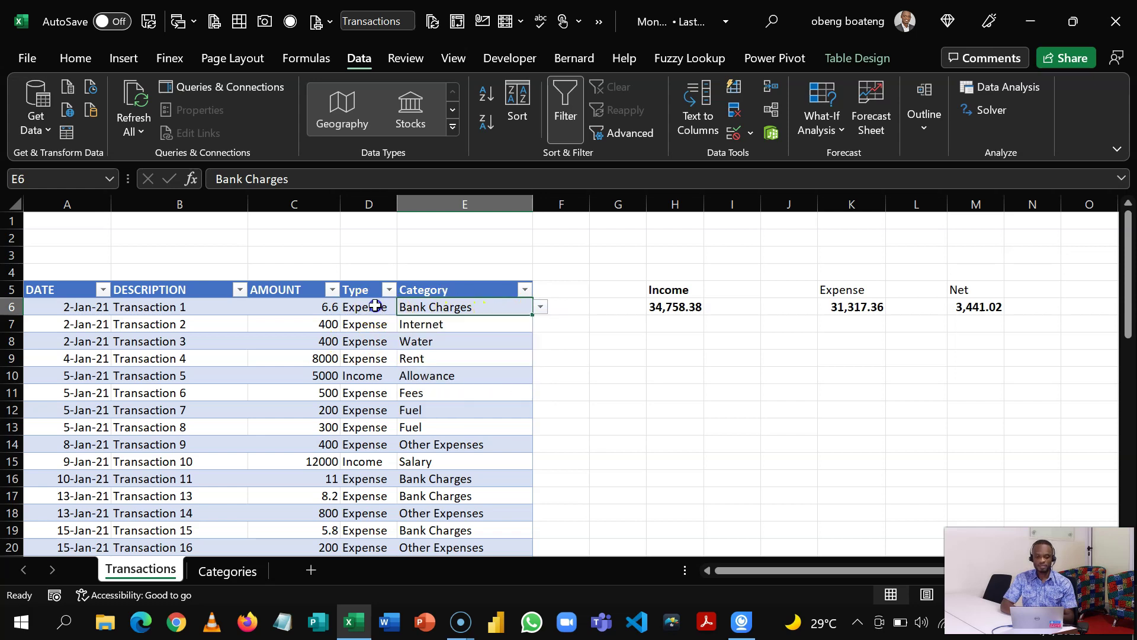
Set D6's Type to Income and confirm E6 now offers only Allowance, Salary and Bank.
{"action": "left_click", "coordinate": [375, 305]}
{"action": "left_click", "coordinate": [405, 306]}
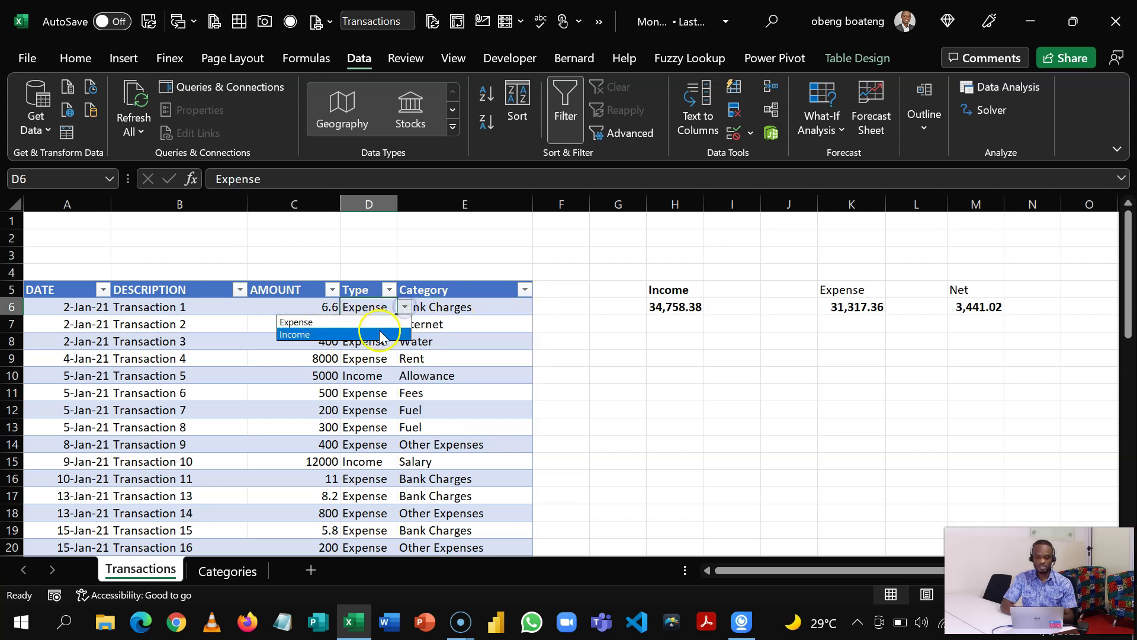
{"action": "left_click", "coordinate": [379, 336]}
{"action": "left_click", "coordinate": [453, 308]}
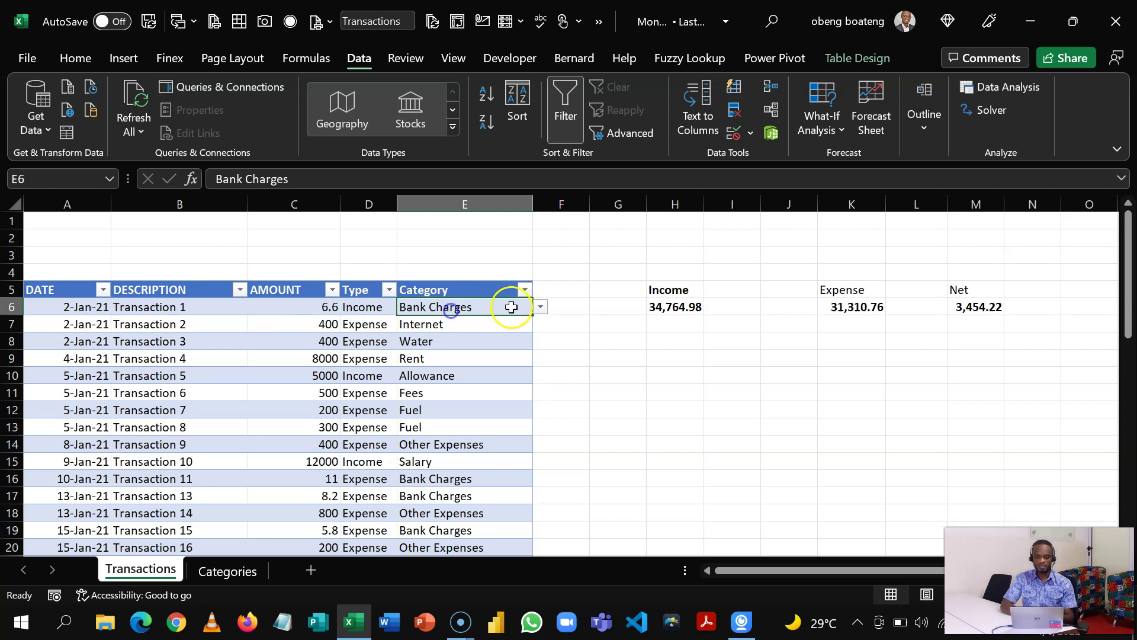
{"action": "left_click", "coordinate": [540, 307]}
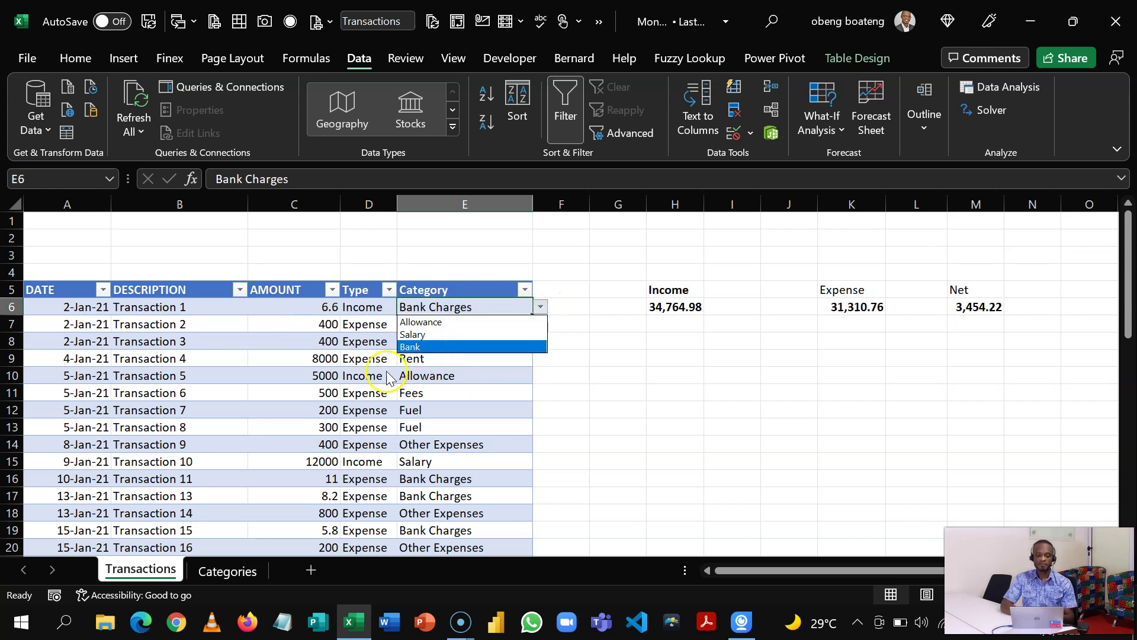
{"action": "key", "text": "Escape"}
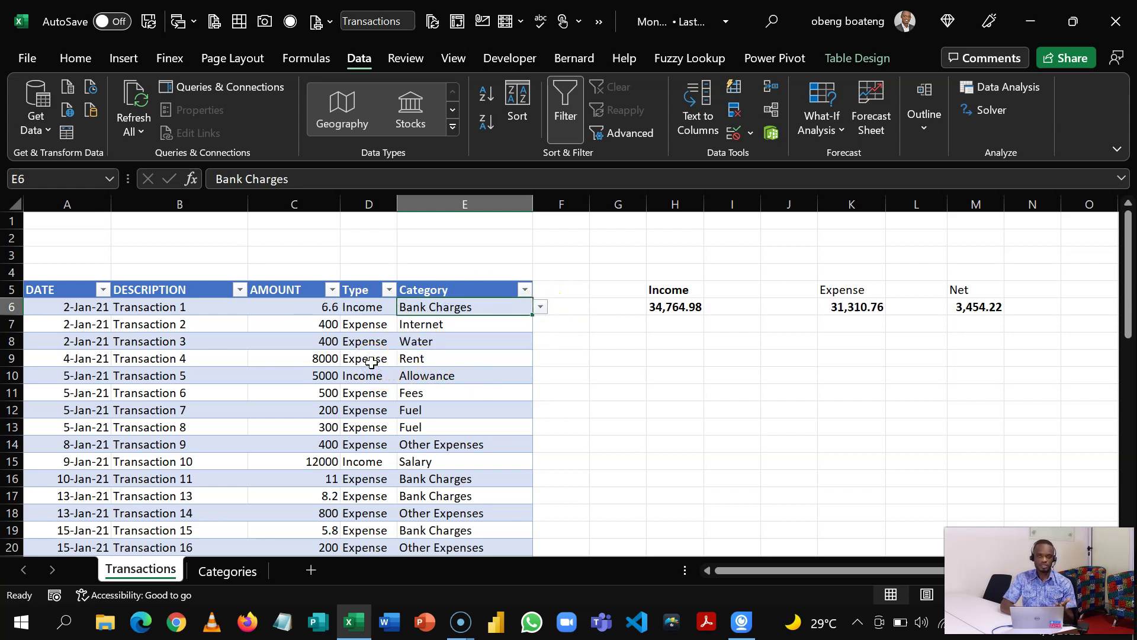
On the Categories sheet, add Another Expense with type Expense in C18:D18.
{"action": "left_click", "coordinate": [235, 572]}
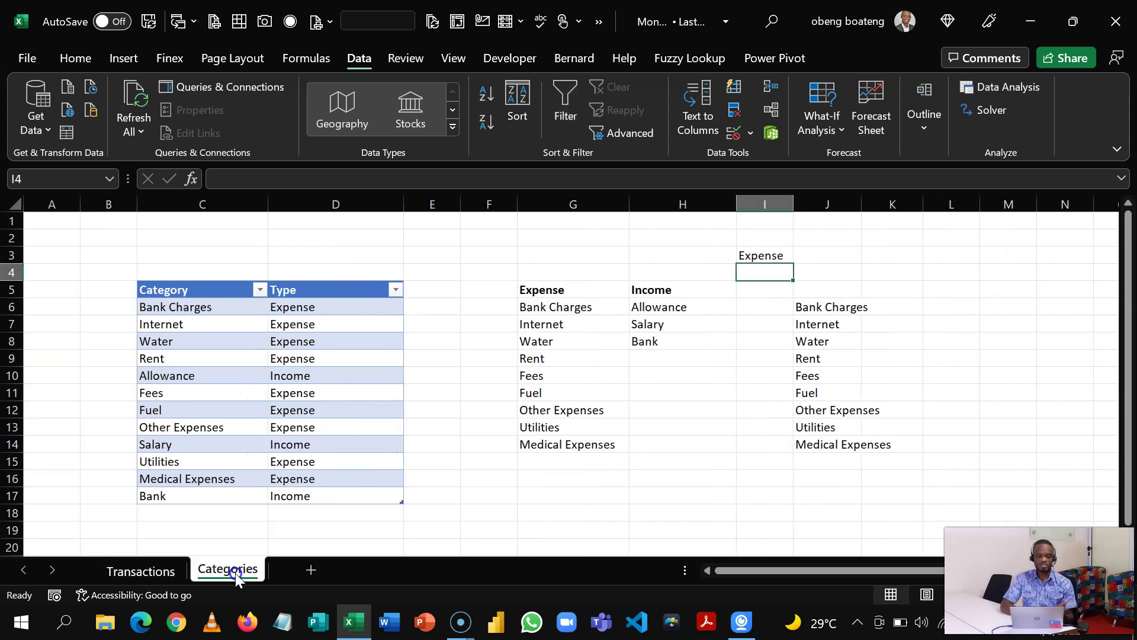
{"action": "left_click", "coordinate": [213, 482]}
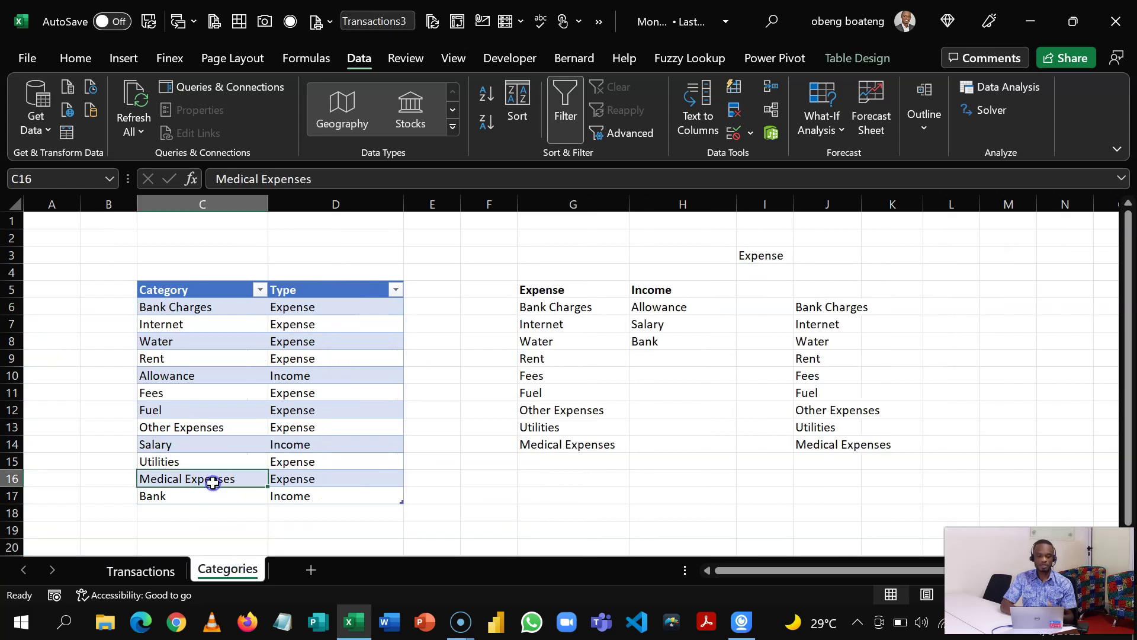
{"action": "left_click", "coordinate": [201, 513]}
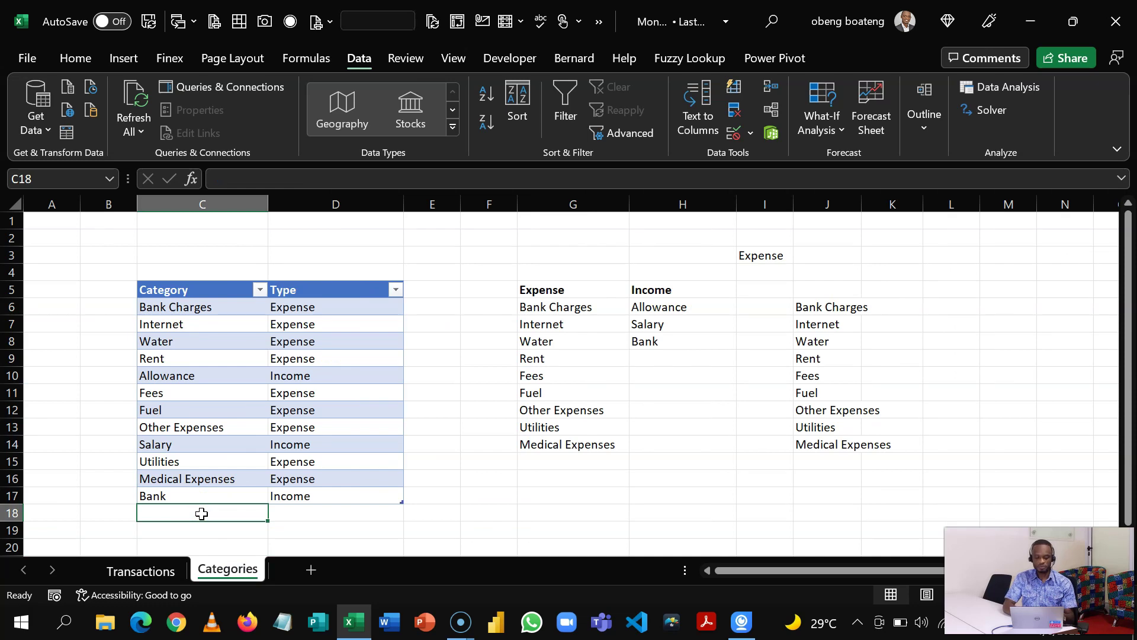
{"action": "type", "text": "Another Expense"}
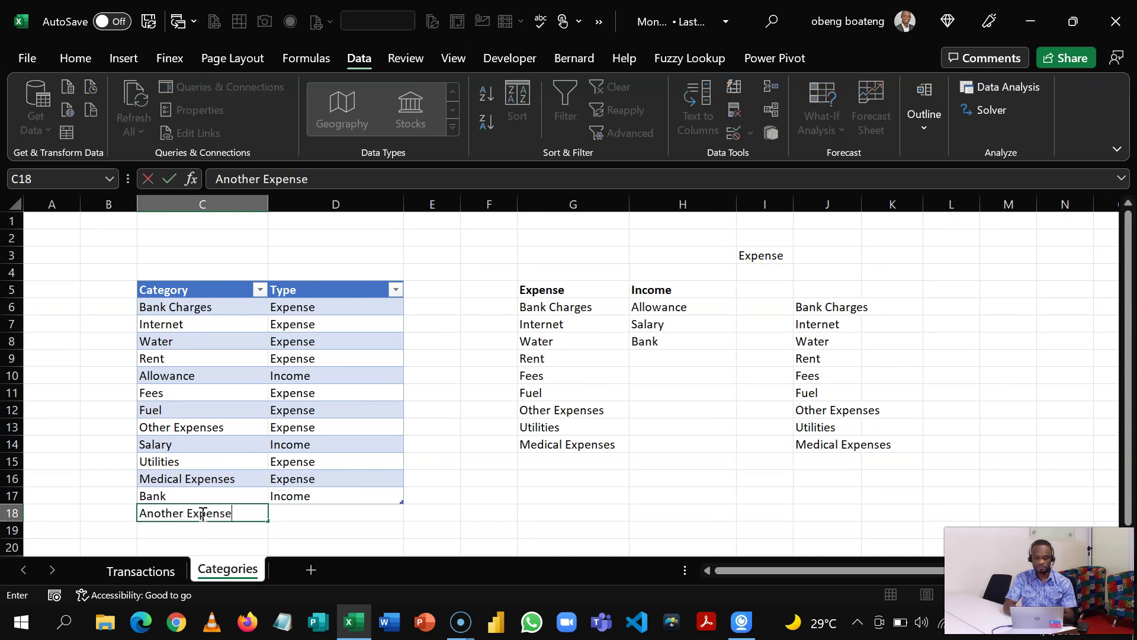
{"action": "key", "text": "Tab"}
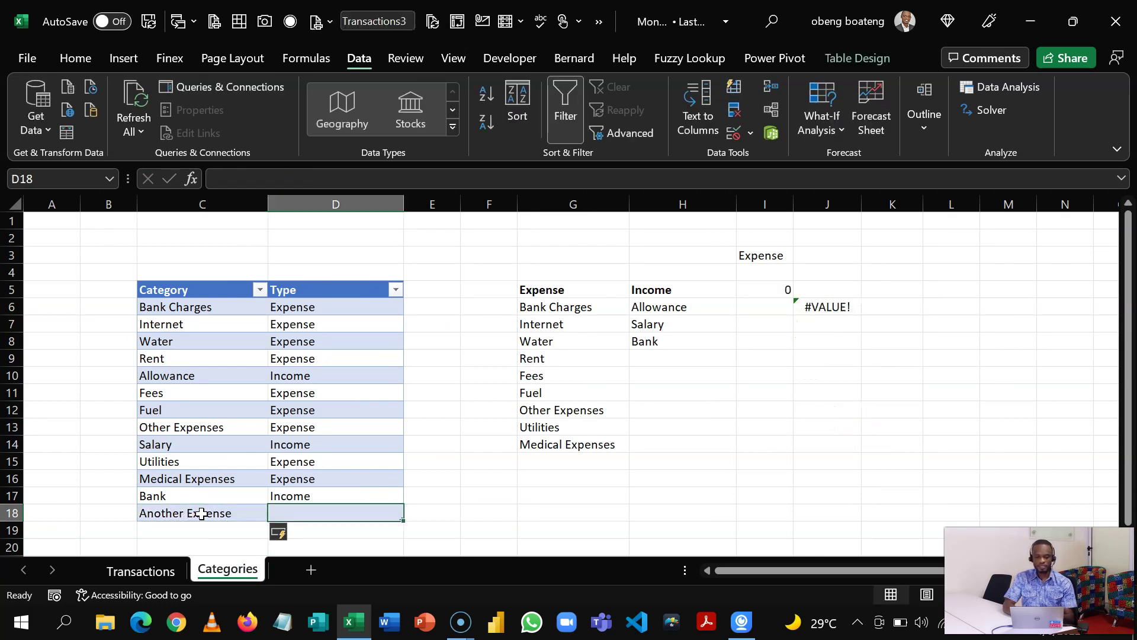
{"action": "type", "text": "Expense"}
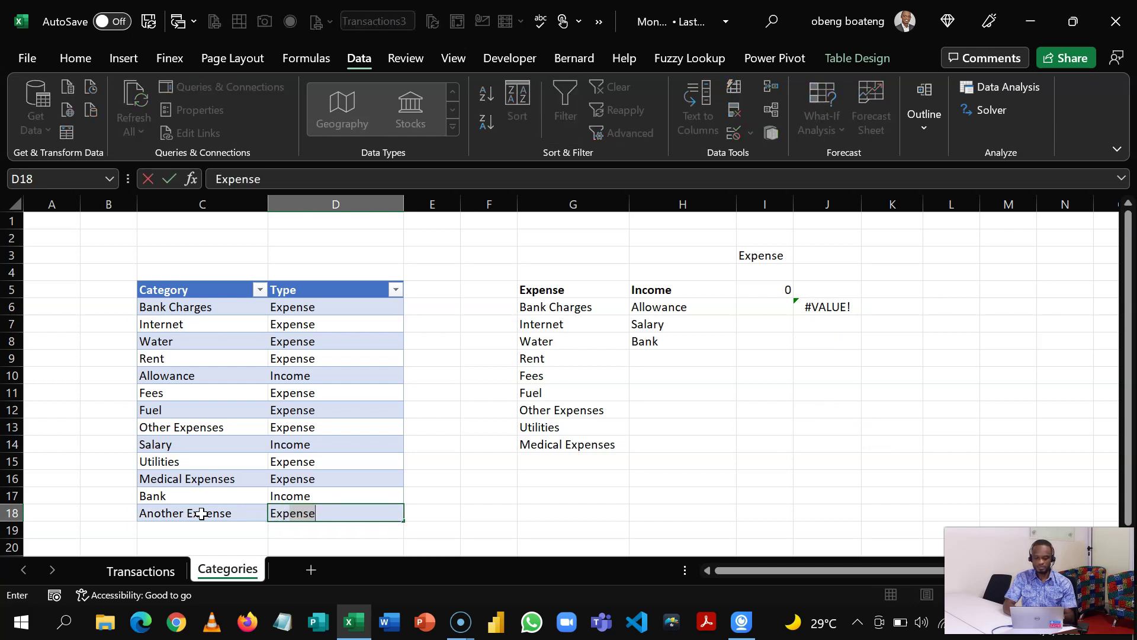
{"action": "key", "text": "Return"}
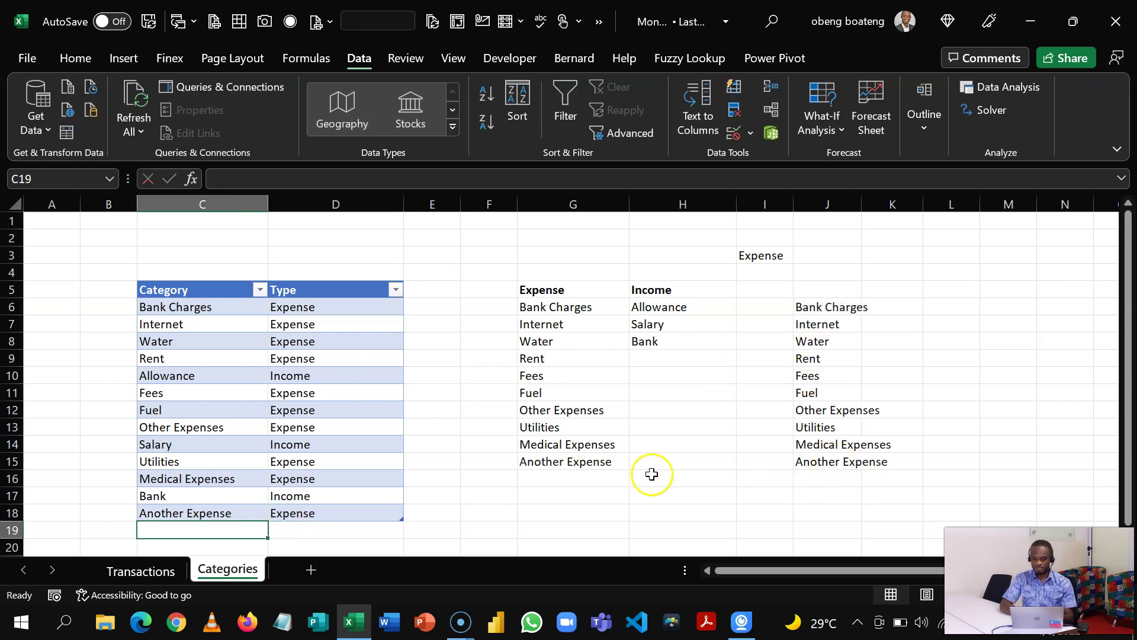
On the Transactions sheet, set Transaction 1's Type in D6 back to Expense.
{"action": "left_click", "coordinate": [156, 570]}
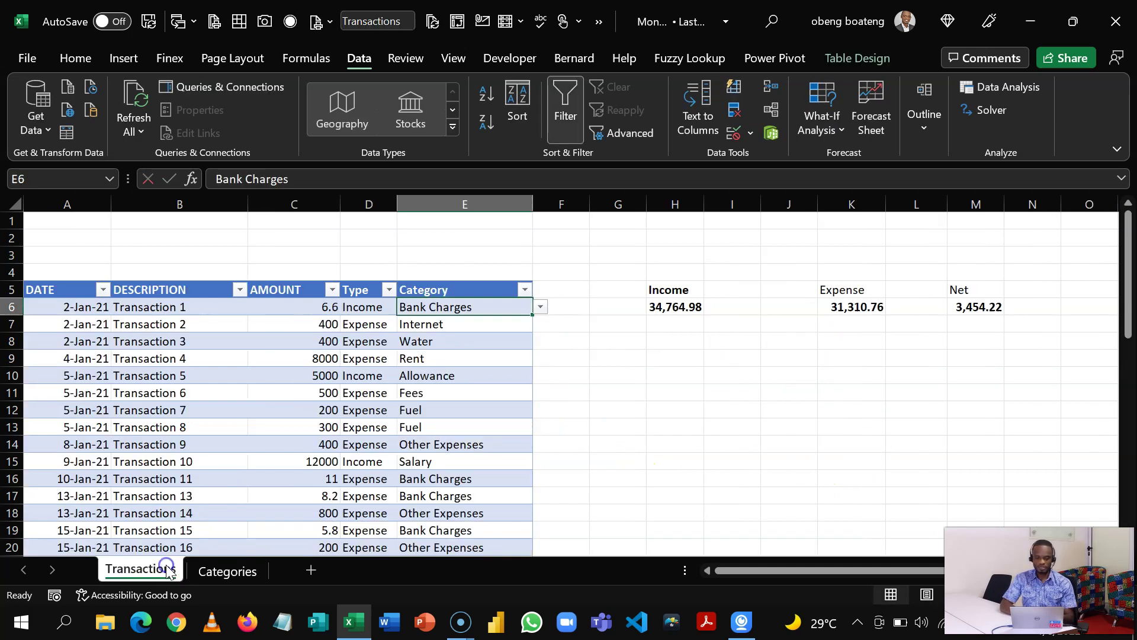
{"action": "left_click", "coordinate": [540, 307]}
{"action": "left_click", "coordinate": [540, 307]}
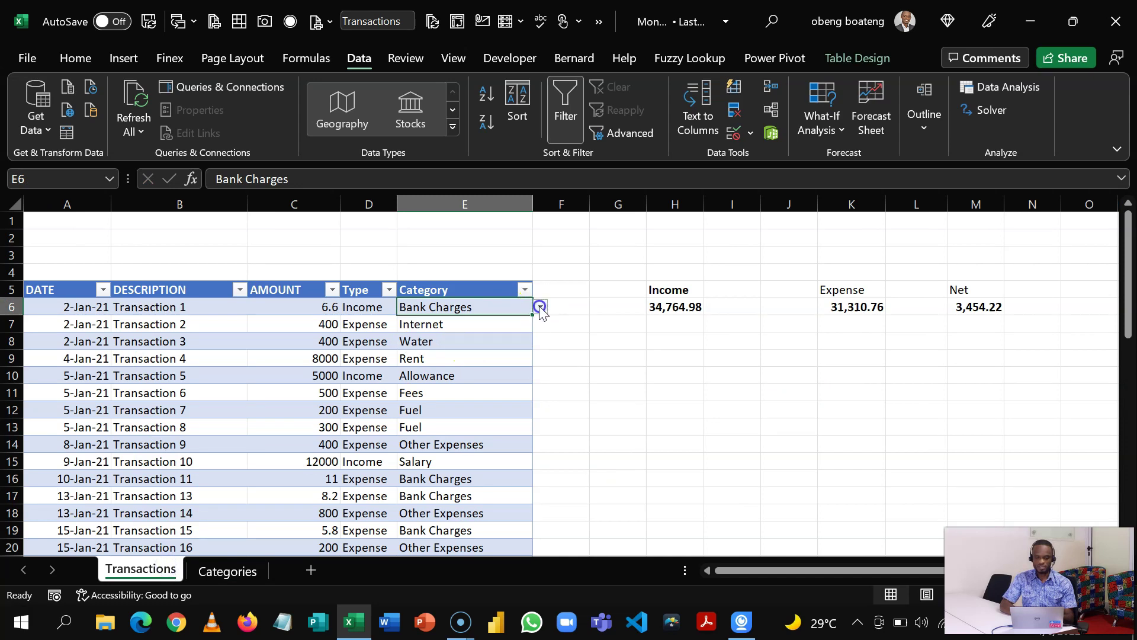
{"action": "left_click", "coordinate": [361, 325]}
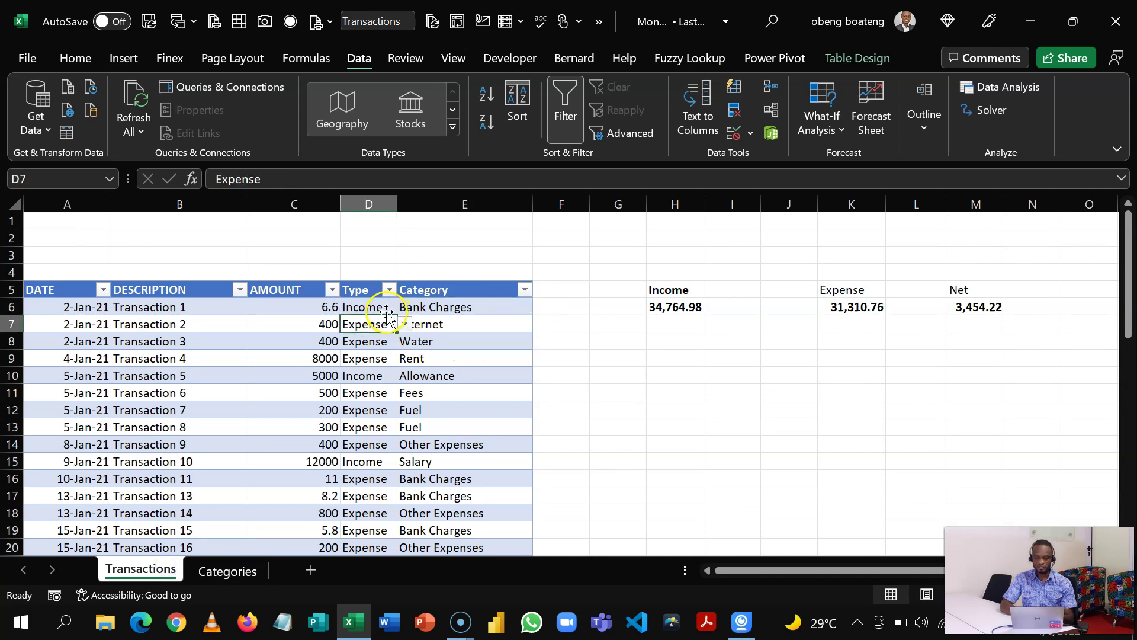
{"action": "left_click", "coordinate": [376, 306]}
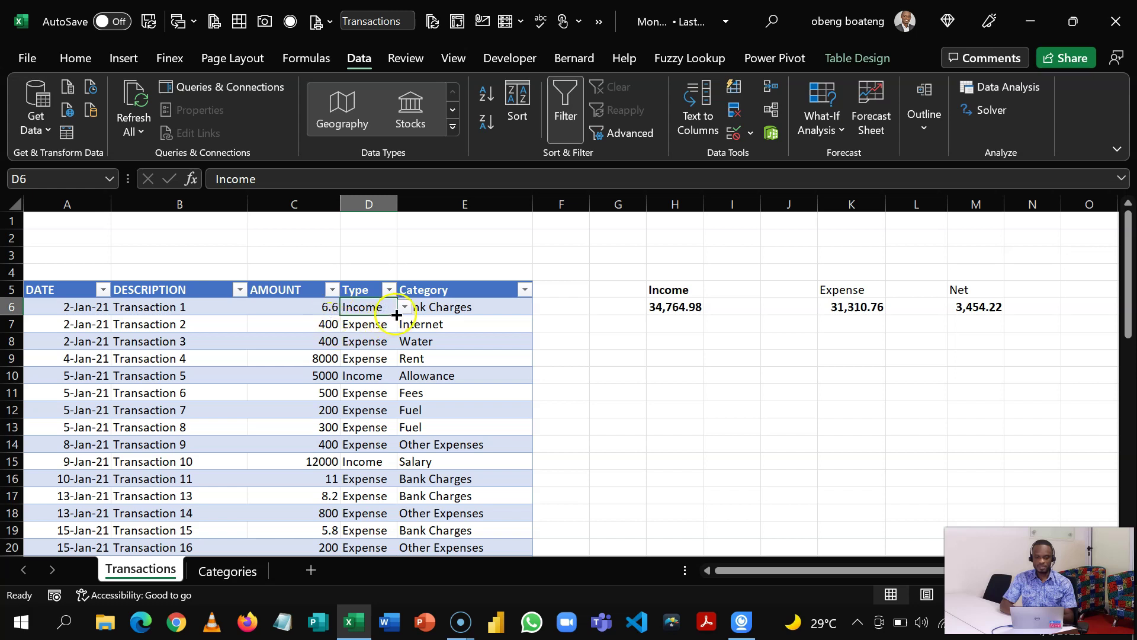
{"action": "left_click", "coordinate": [404, 307]}
{"action": "left_click", "coordinate": [388, 322]}
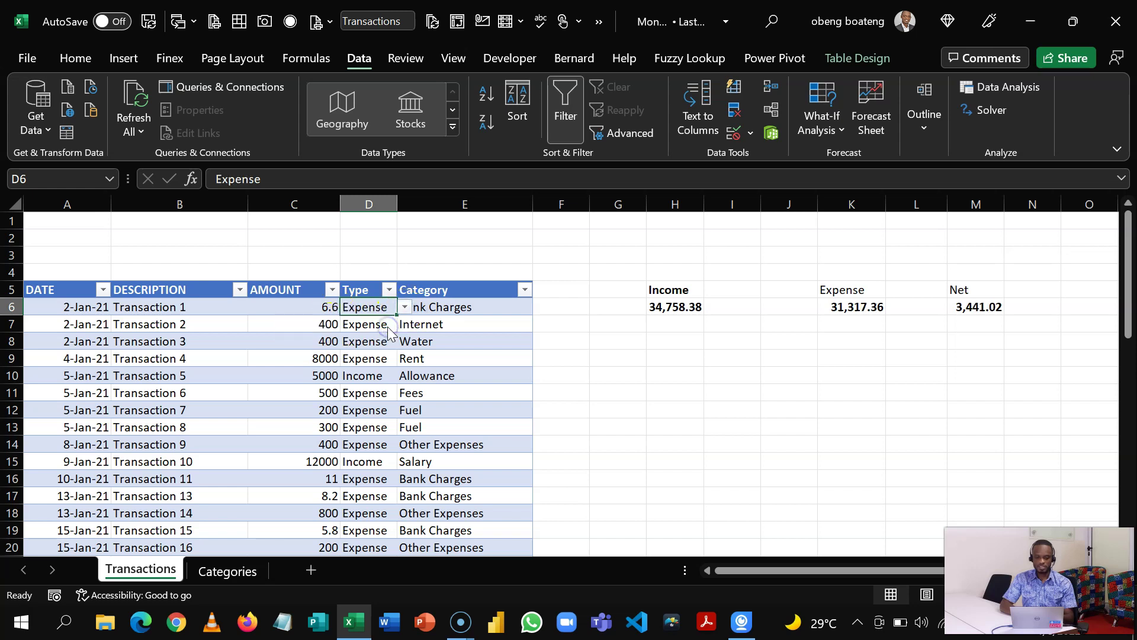
Choose Another Expense as Transaction 1's category in E6.
{"action": "left_click", "coordinate": [443, 307]}
{"action": "left_click", "coordinate": [536, 307]}
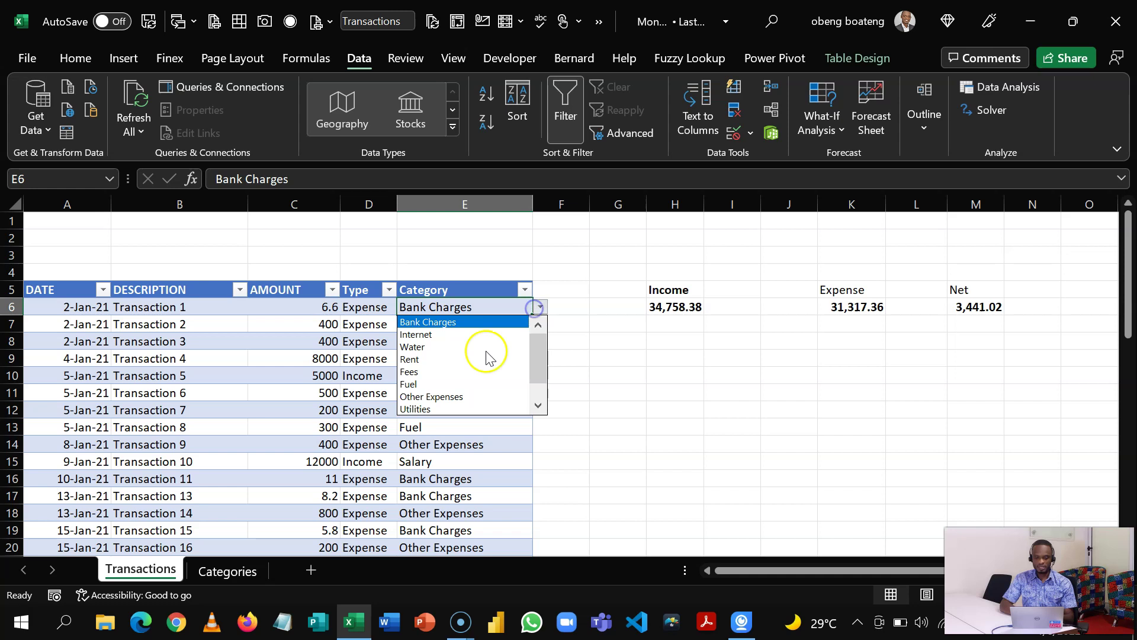
{"action": "left_click_drag", "start_coordinate": [535, 365], "coordinate": [535, 385]}
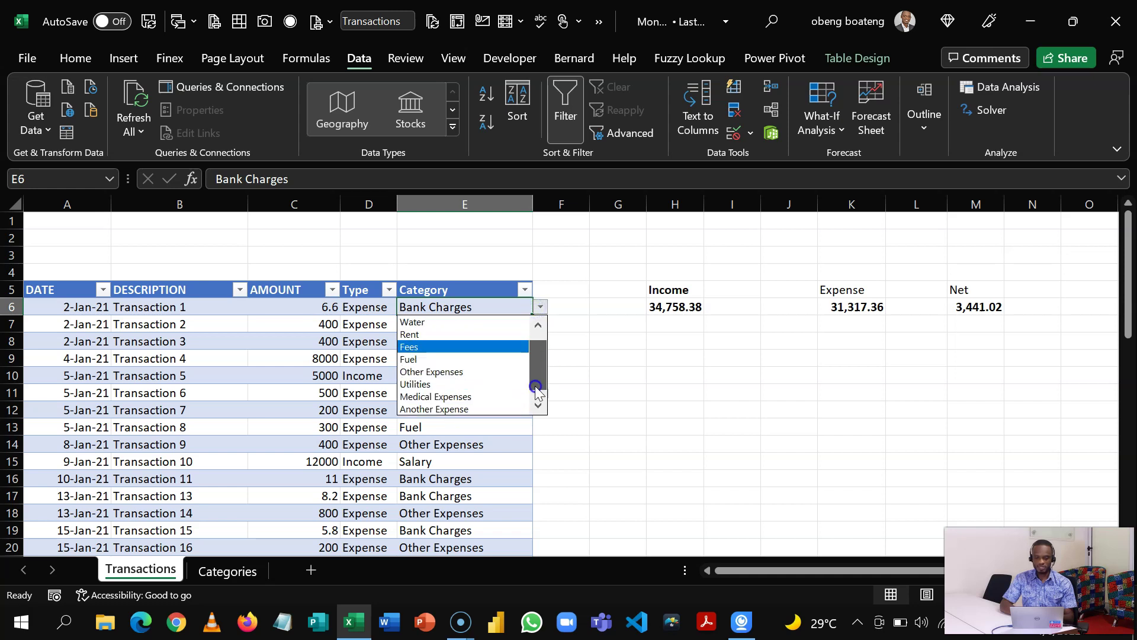
{"action": "left_click", "coordinate": [456, 407]}
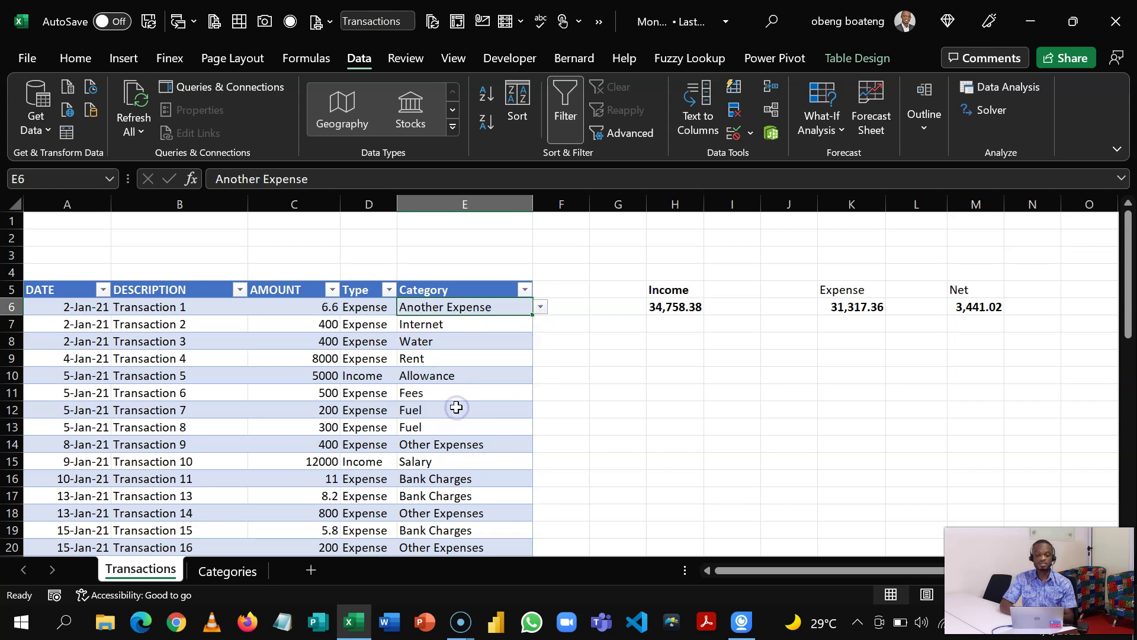